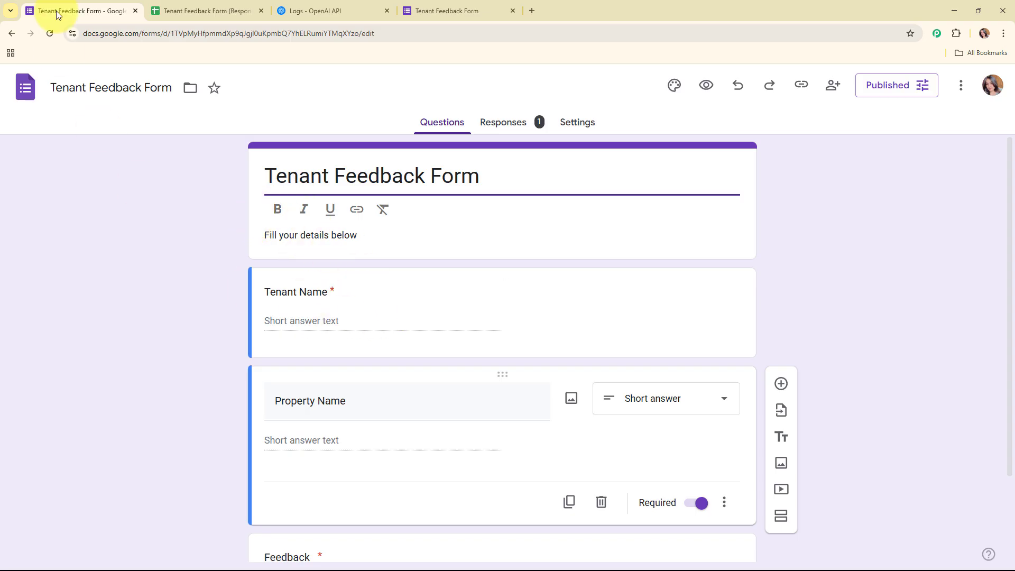
Step: Look over the tenant feedback form, its response sheet, the Analysis sheet with feedback summaries, and the OpenAI logs page
click(182, 6)
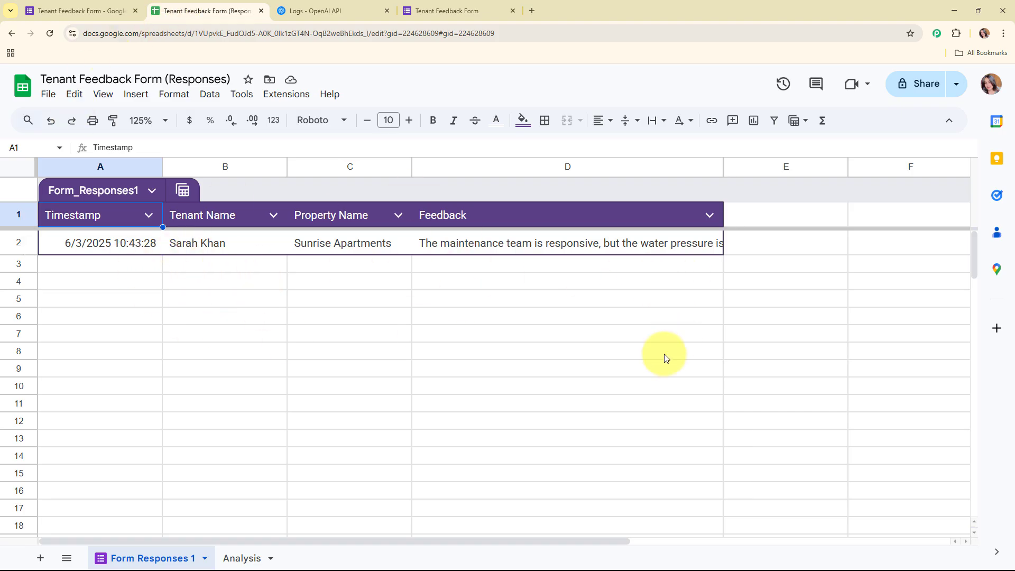
click(314, 7)
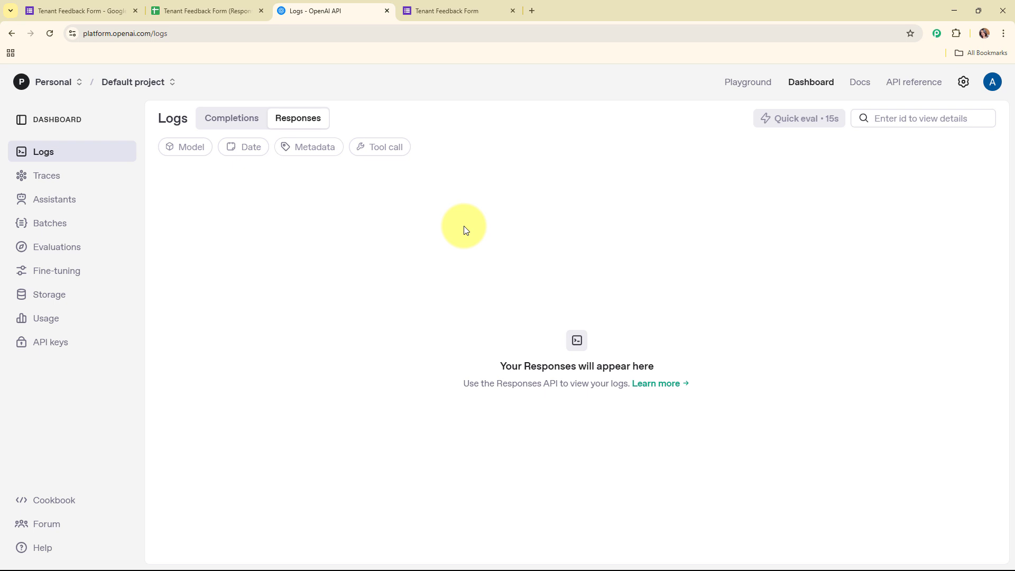
click(222, 6)
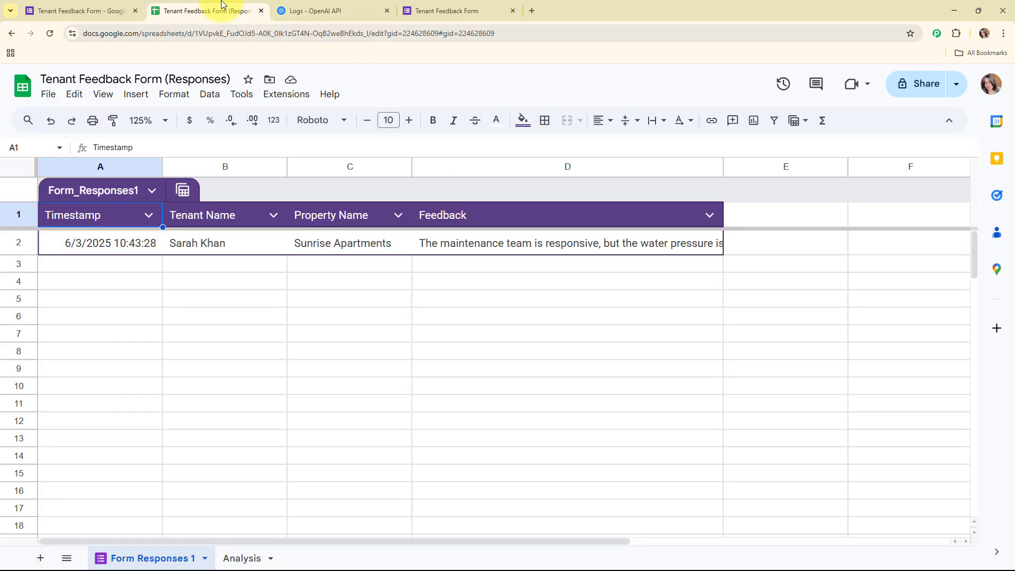
click(241, 559)
click(122, 284)
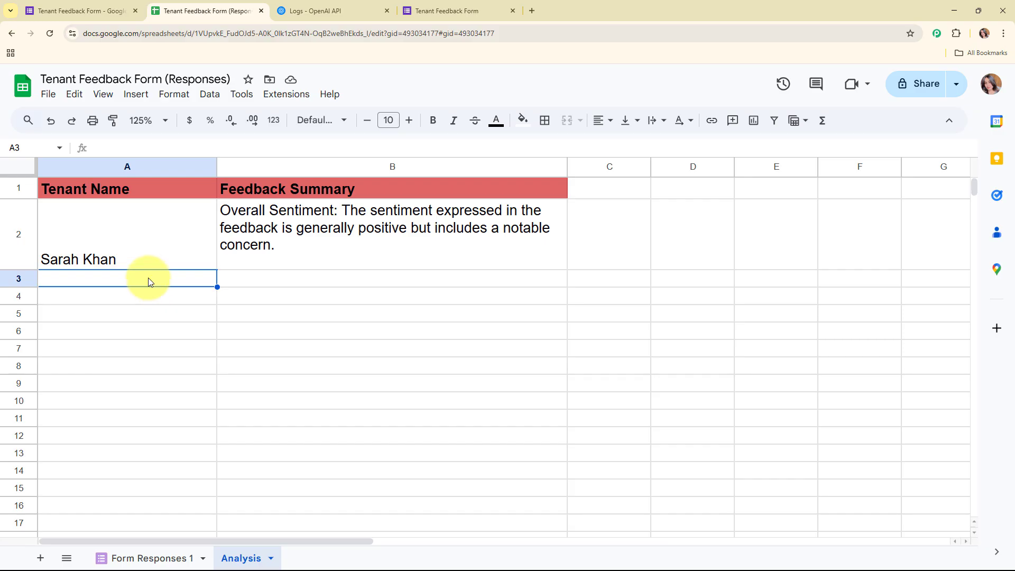
click(75, 2)
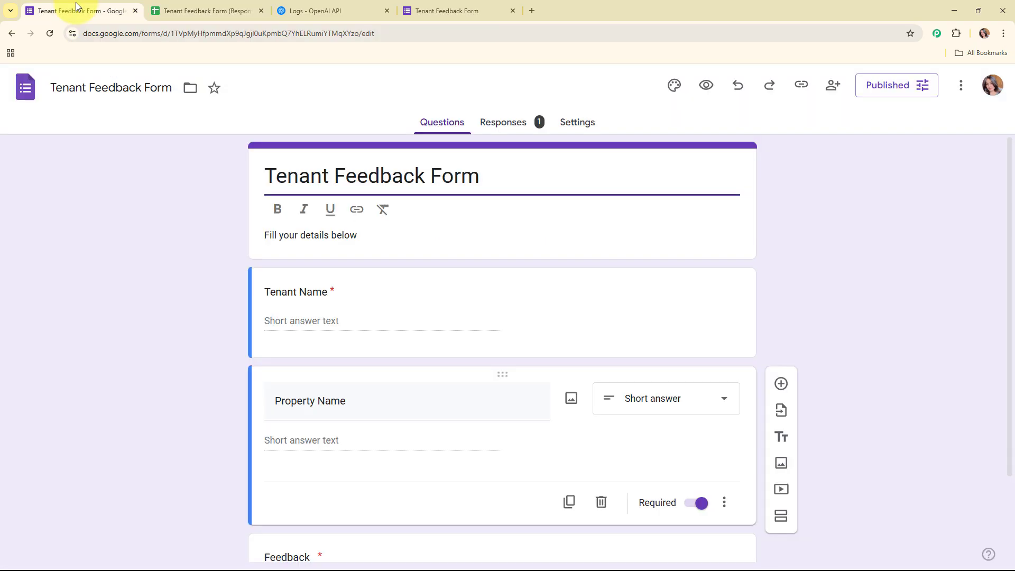
click(316, 10)
click(244, 5)
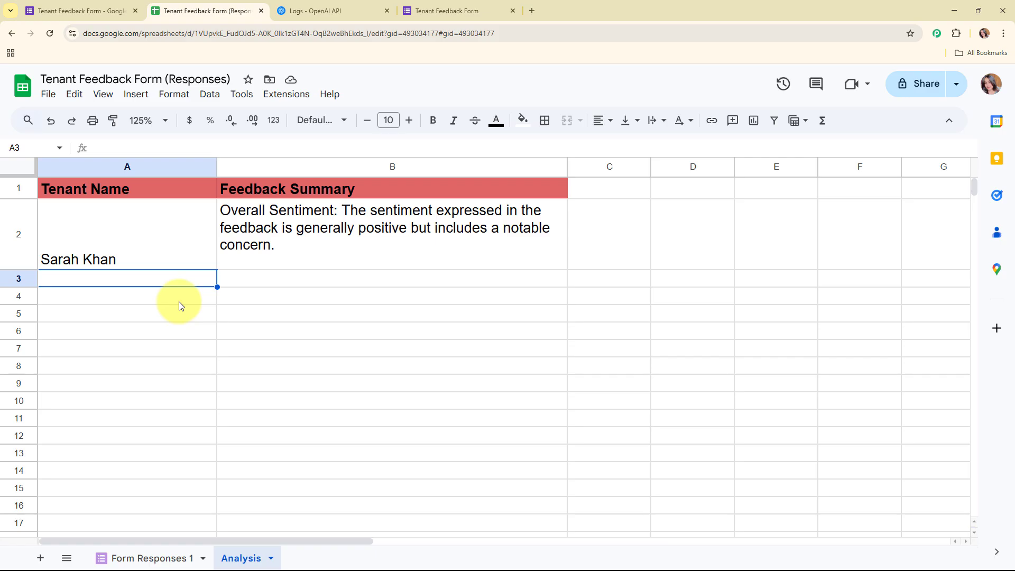
Step: Submit the filled-in Tenant Feedback Form response for the Royal Heights property
click(481, 7)
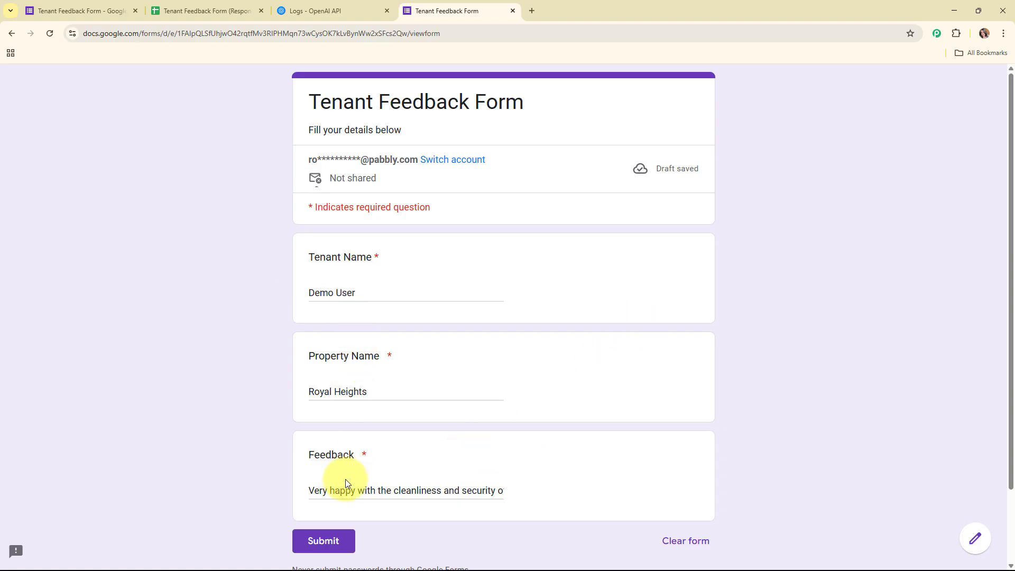
click(304, 541)
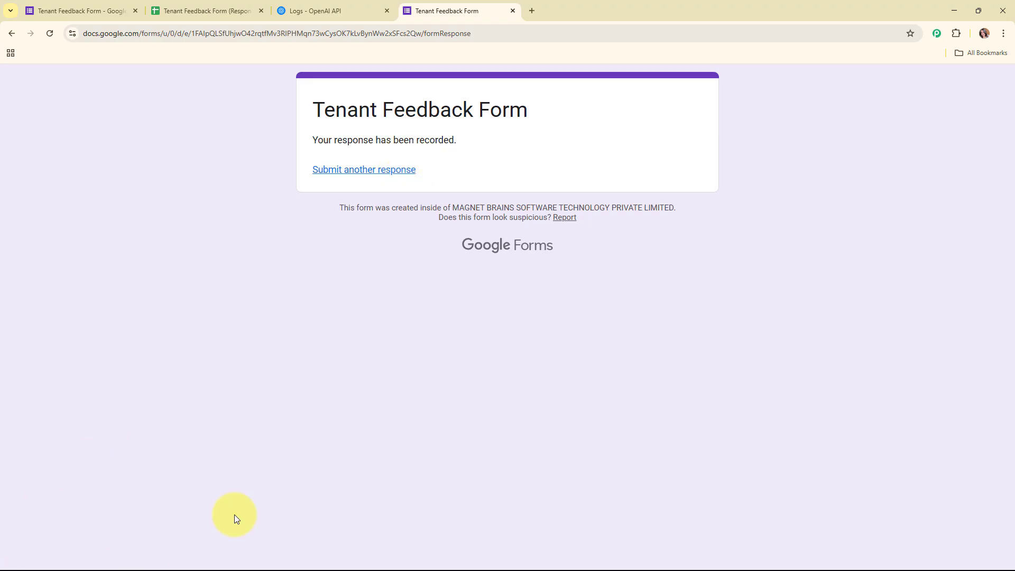
Step: Check the response spreadsheet for the submitted row and read its full feedback summary in the Analysis sheet
click(188, 9)
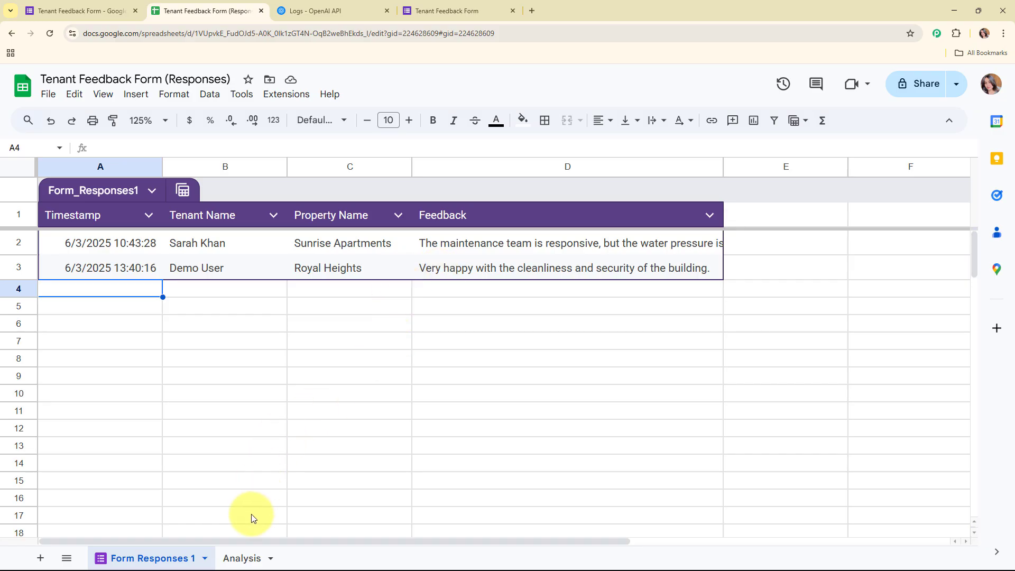
click(241, 558)
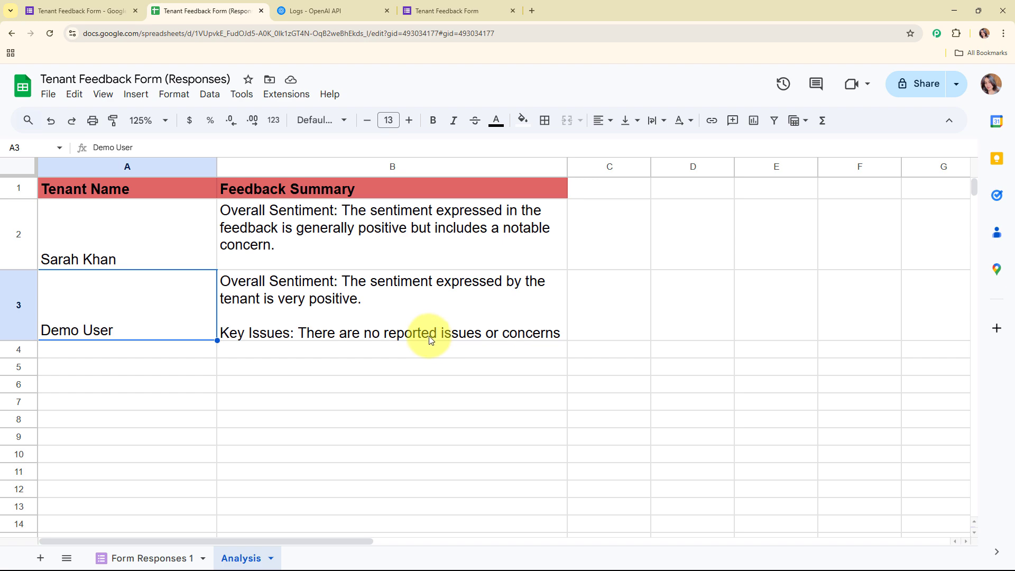
click(429, 338)
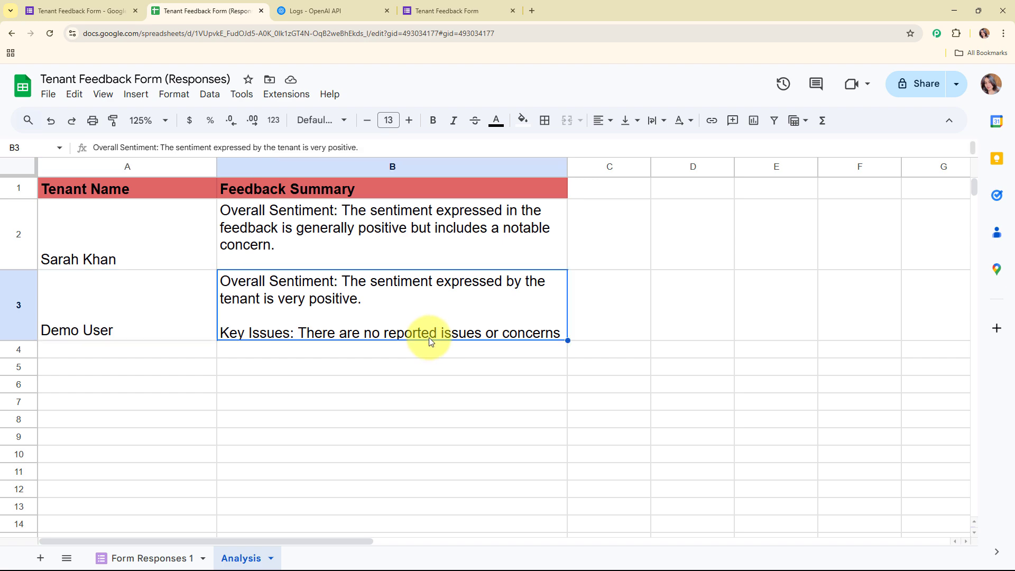
double_click(429, 338)
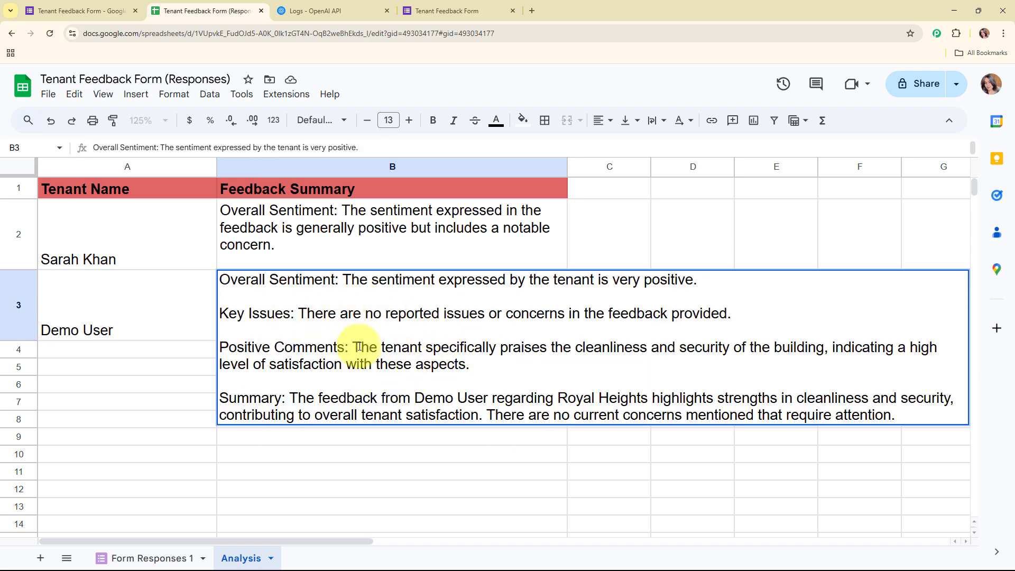
click(59, 343)
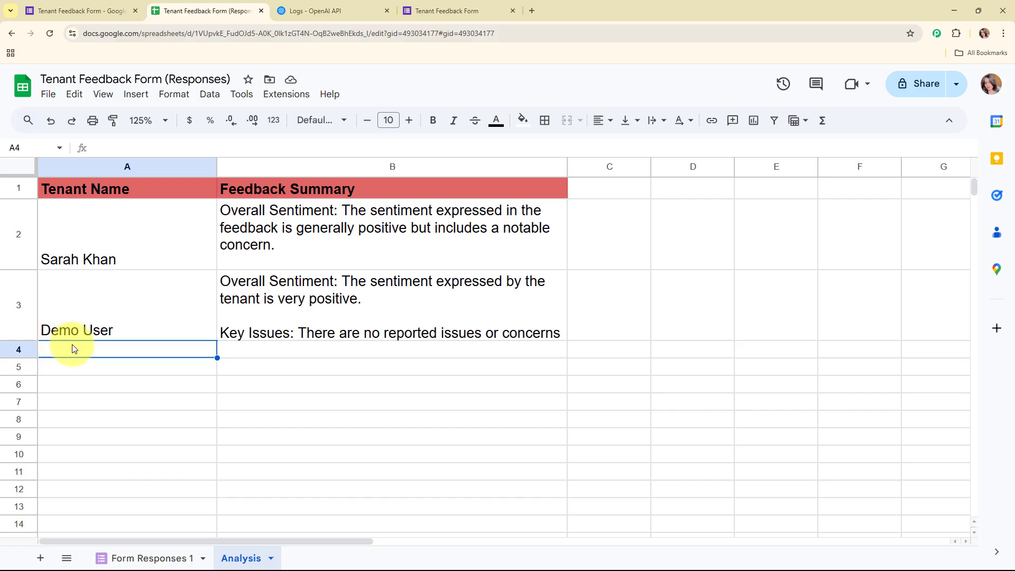
click(113, 8)
click(285, 6)
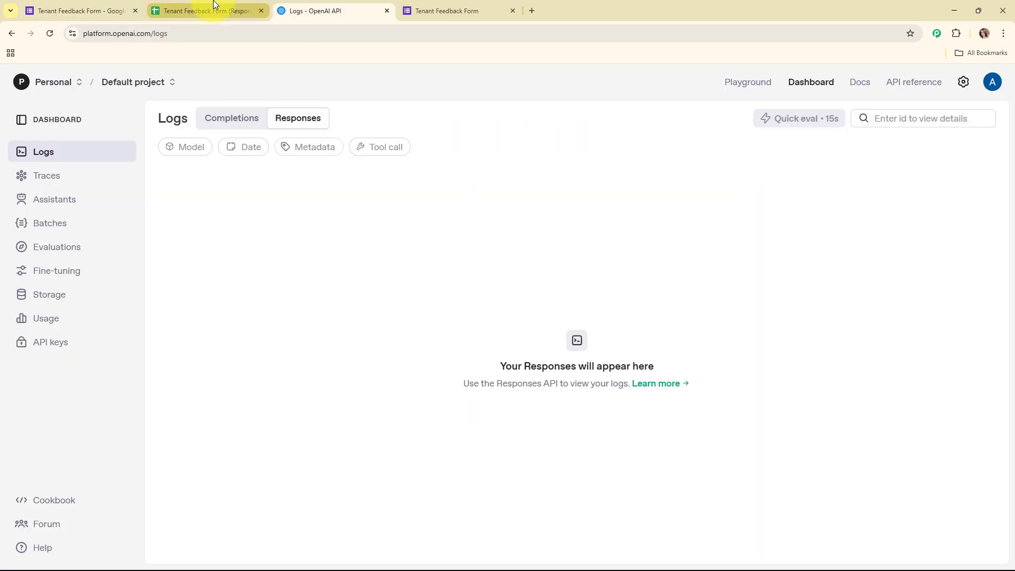
click(215, 8)
Step: Close the submitted form's page and open the Pabbly Connect website in a new browser tab
click(515, 12)
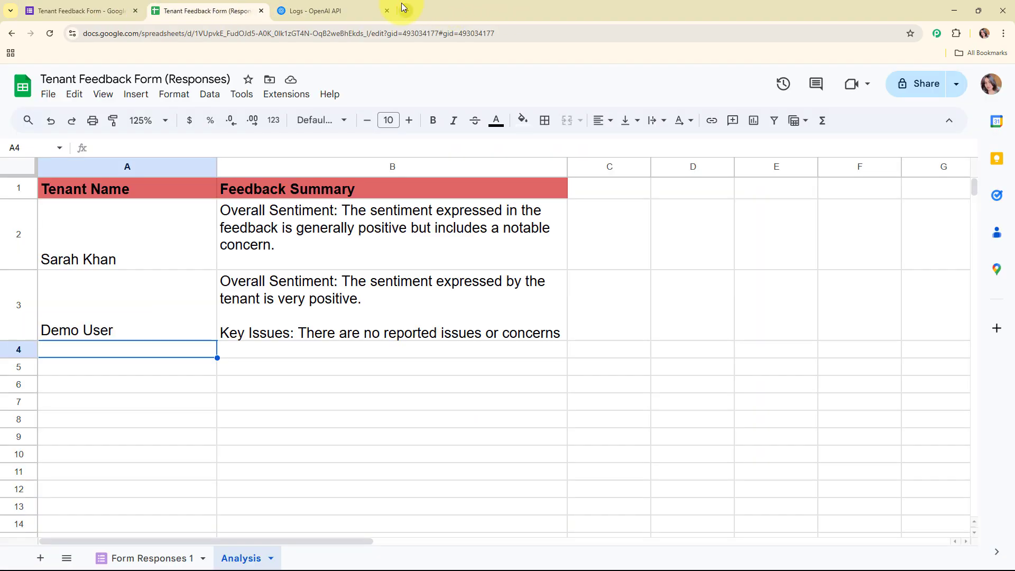
click(403, 10)
text(pabb)
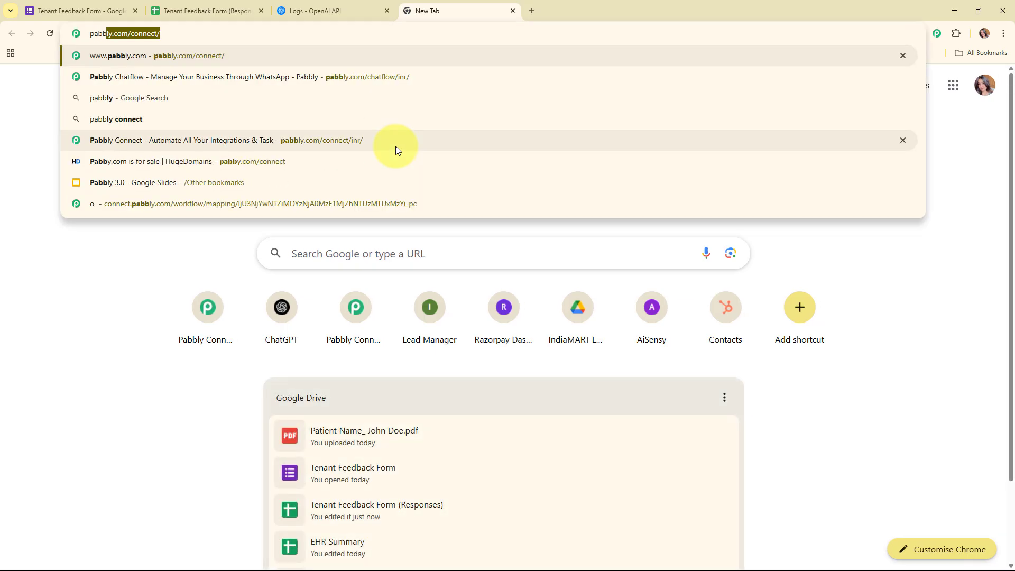
text(ly)
key(Return)
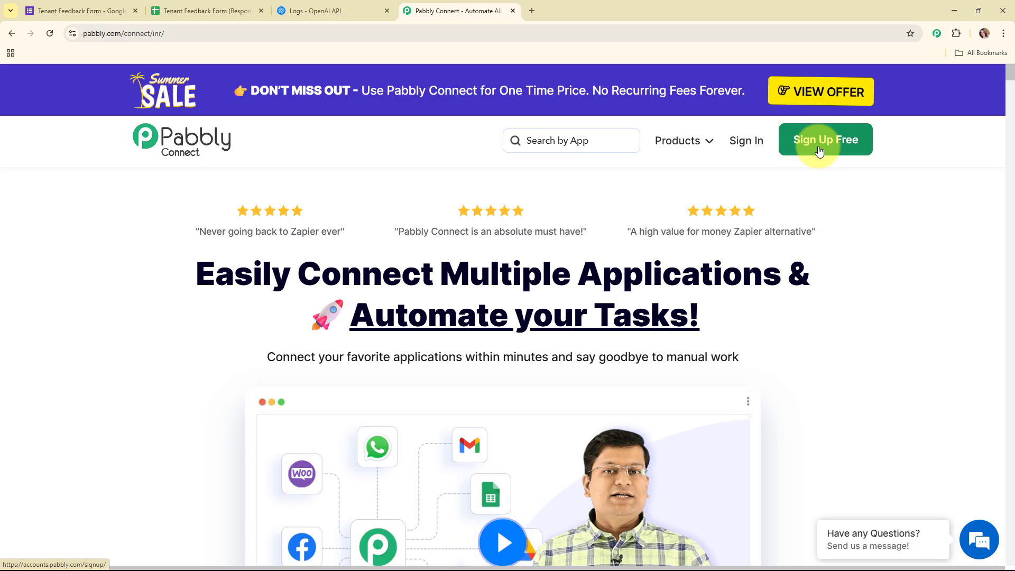
Step: Sign in to Pabbly and open the Pabbly Connect application from the list of all apps
click(756, 145)
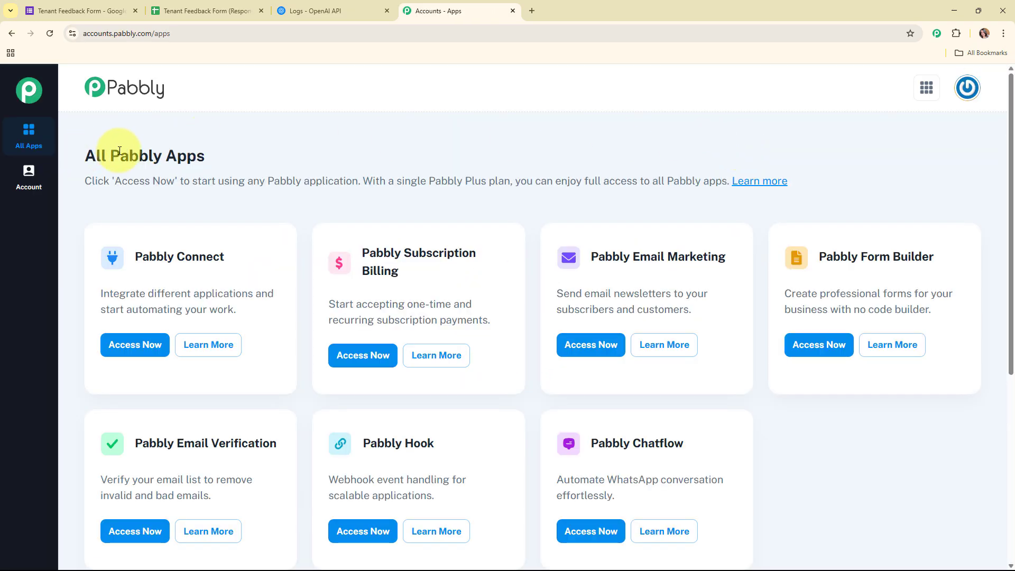
drag(86, 156, 283, 154)
click(395, 154)
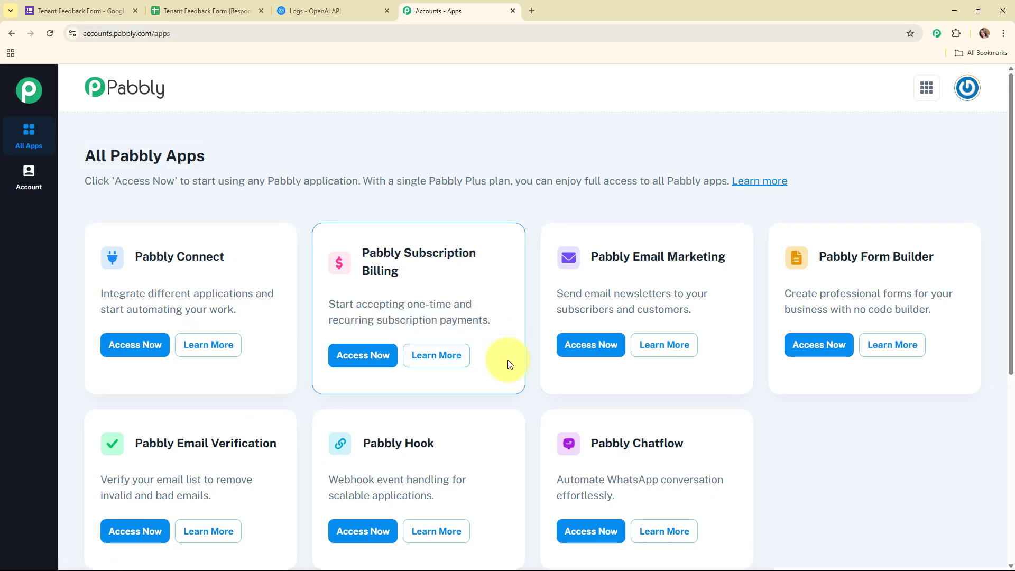
click(112, 352)
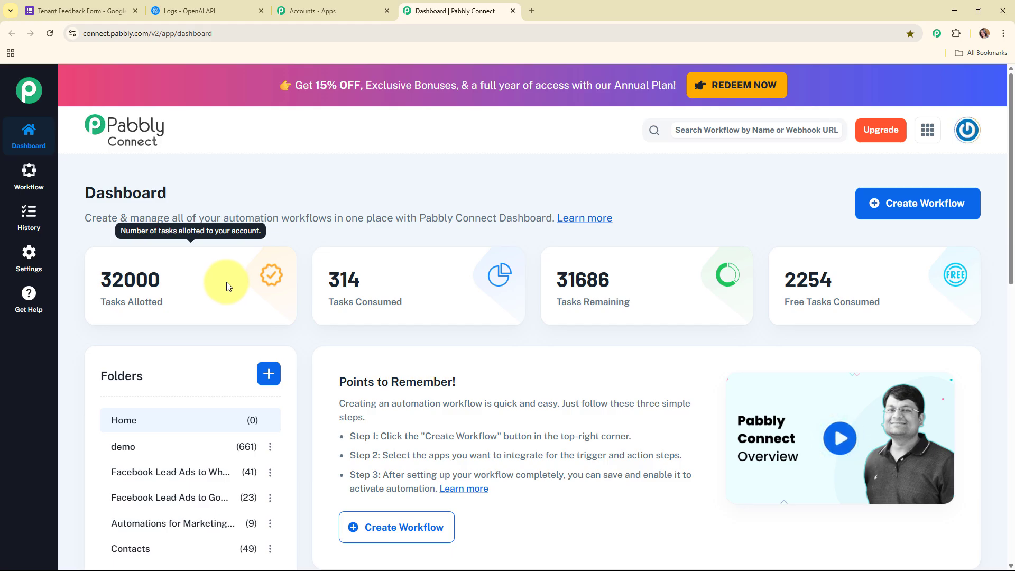
Step: Start a new workflow named "Build an AI Agent to Auto-Analyze Google Forms Tenant Feedback" and assign it to the Automations folder
click(873, 208)
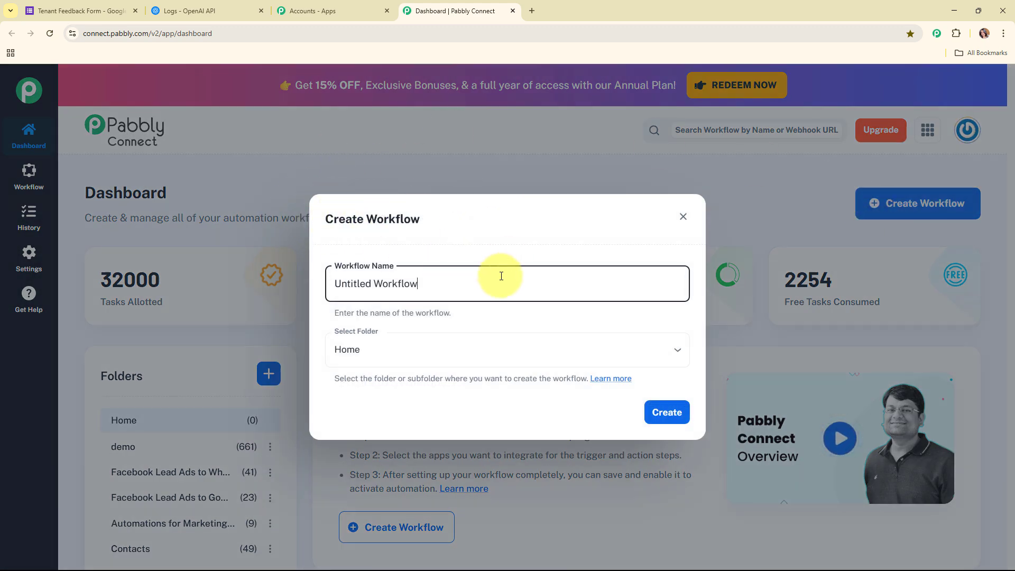
drag(501, 276, 305, 278)
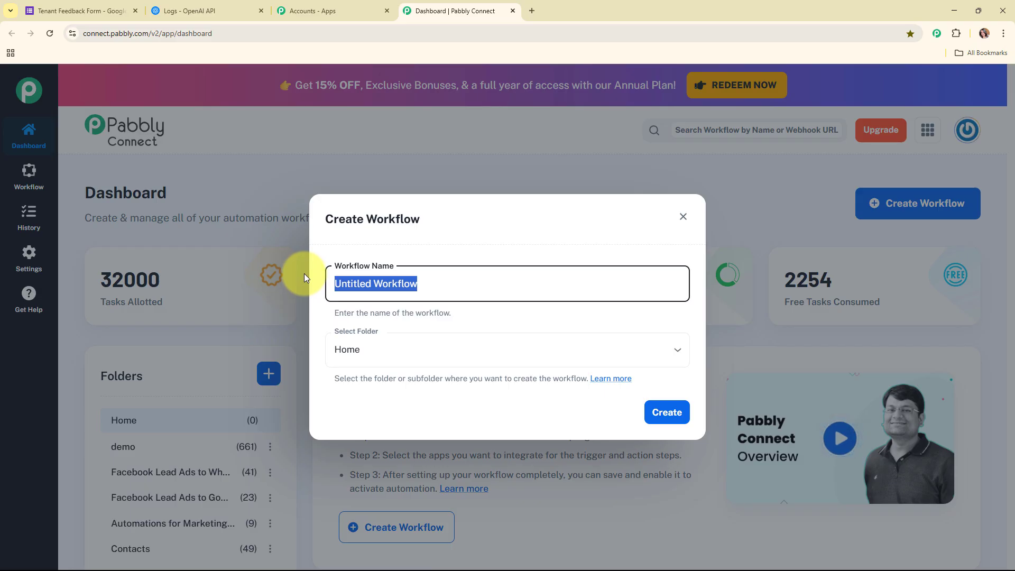
text(Build an AI Agent to Auto-Analyze Google Forms Tenant Feedback)
drag(335, 284, 647, 292)
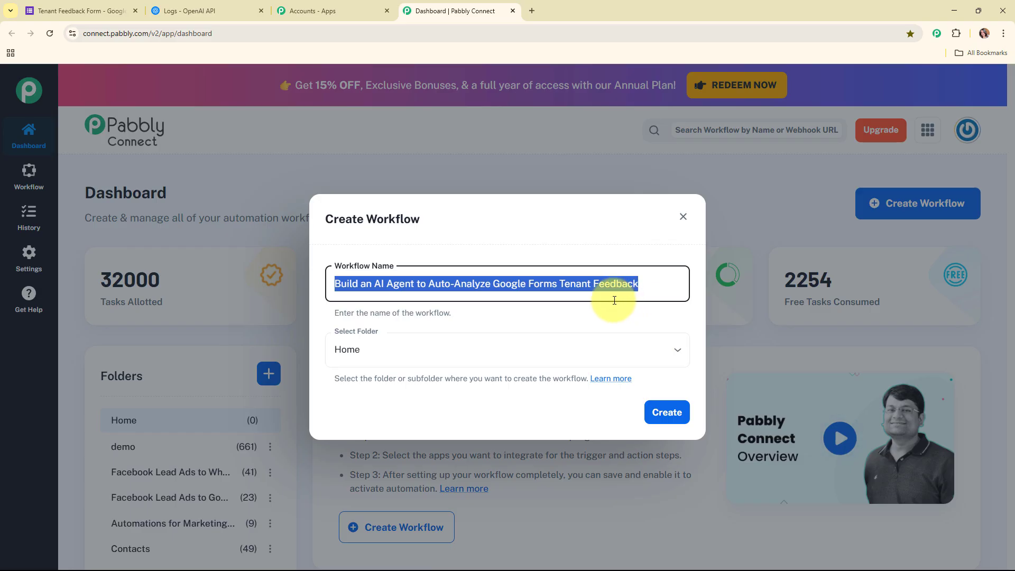
click(518, 312)
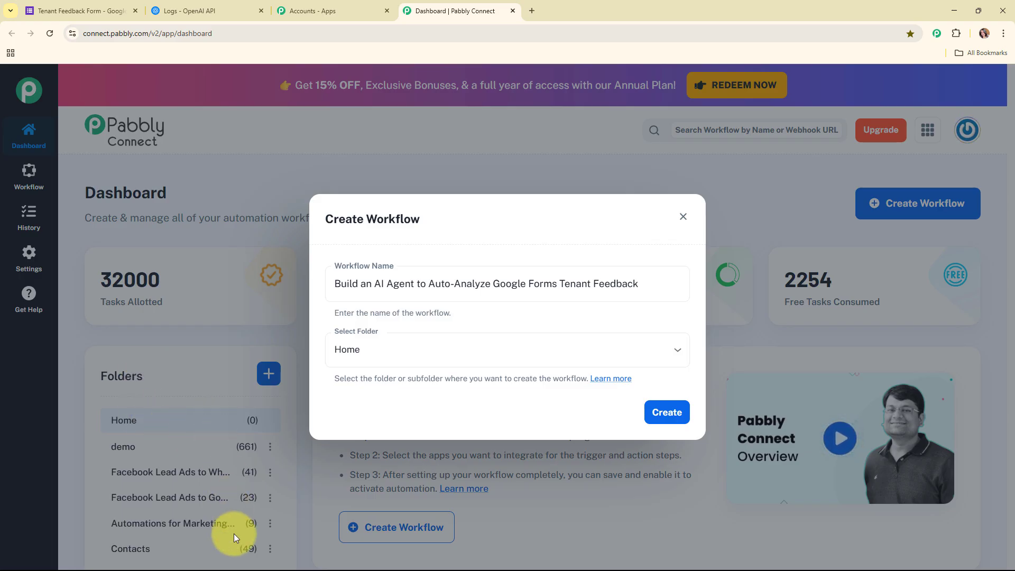
click(471, 348)
scroll(449, 295, down, 1)
click(445, 319)
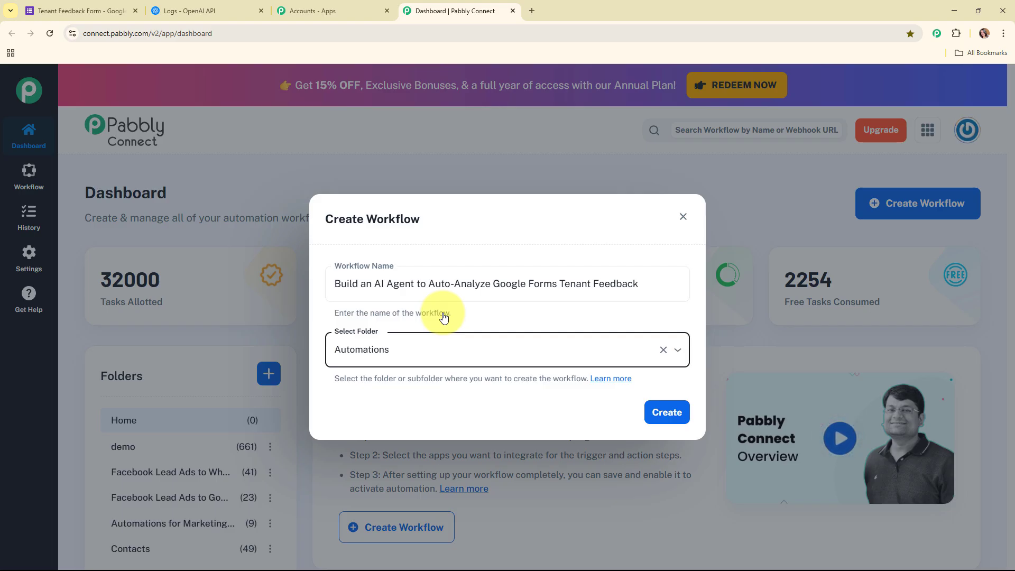
Step: Open the help article on workflow folders, skim its folder creation section and close it
click(620, 386)
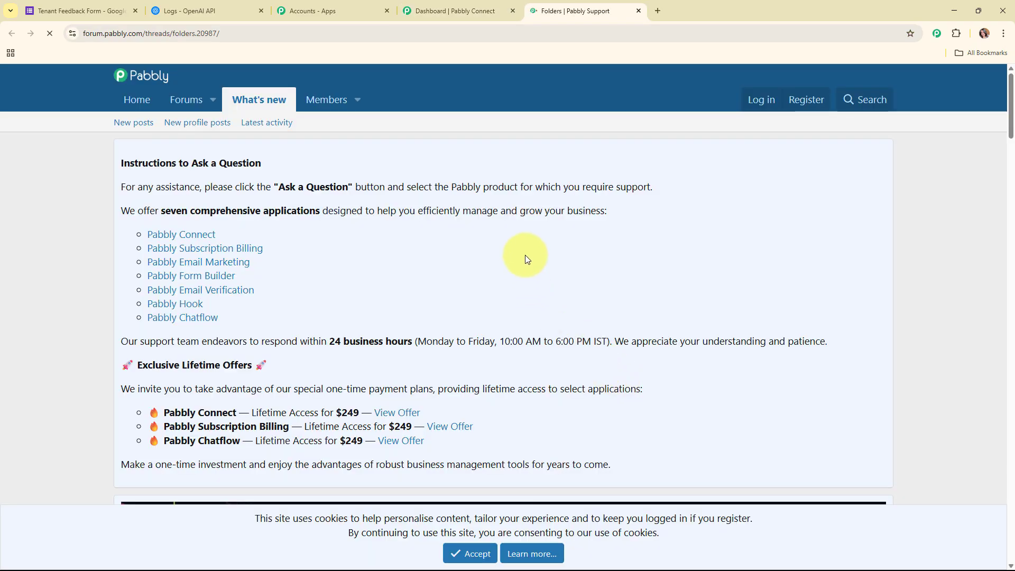
scroll(531, 259, down, 14)
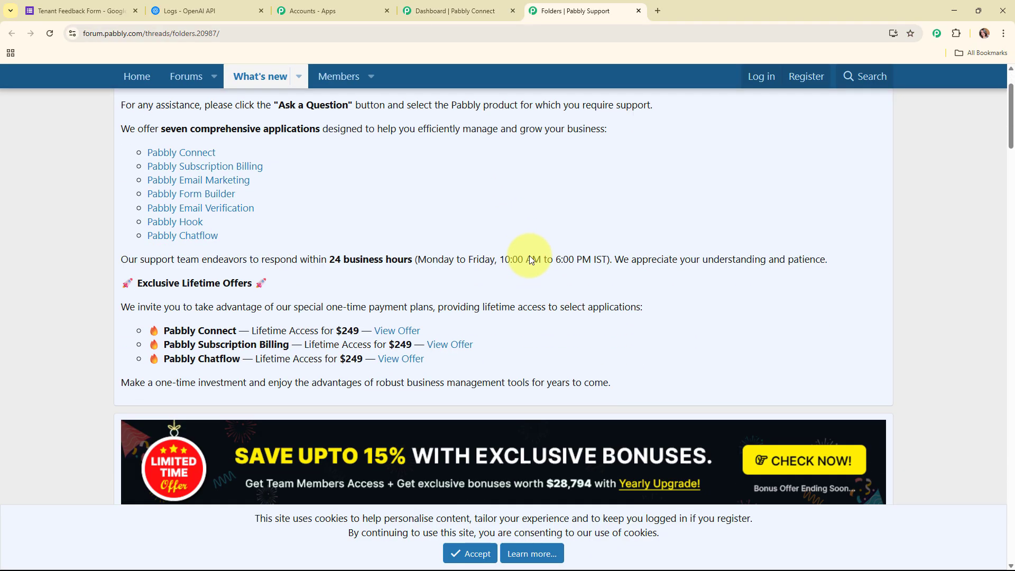
scroll(526, 259, down, 13)
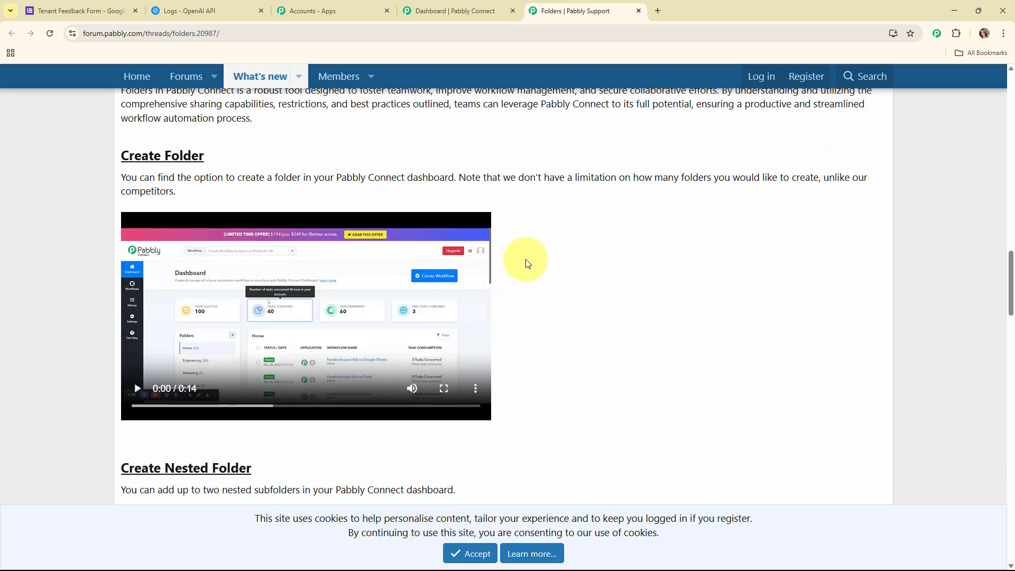
click(638, 11)
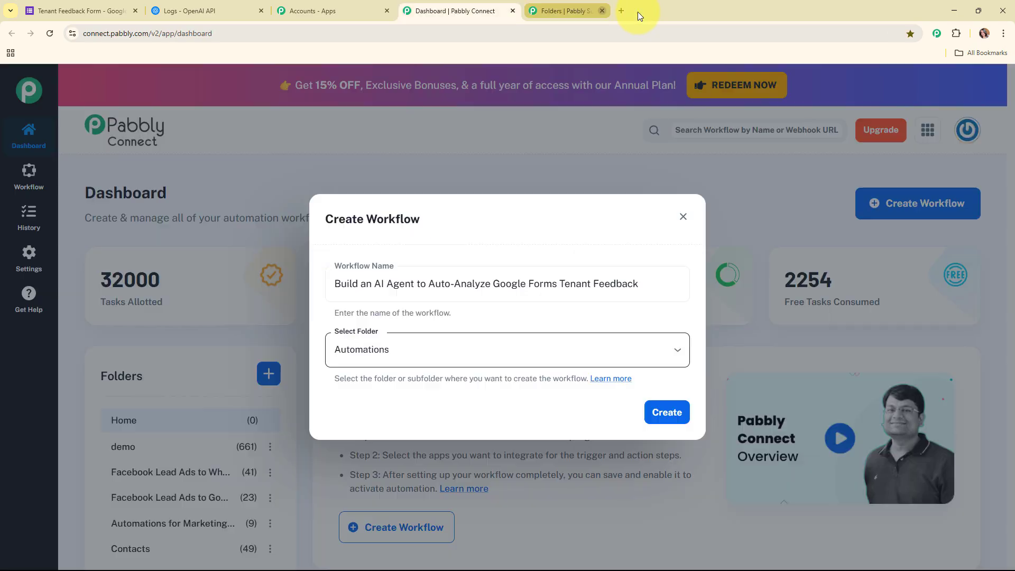
Step: Create the workflow with the entered name and folder, and collapse its trigger section
click(663, 412)
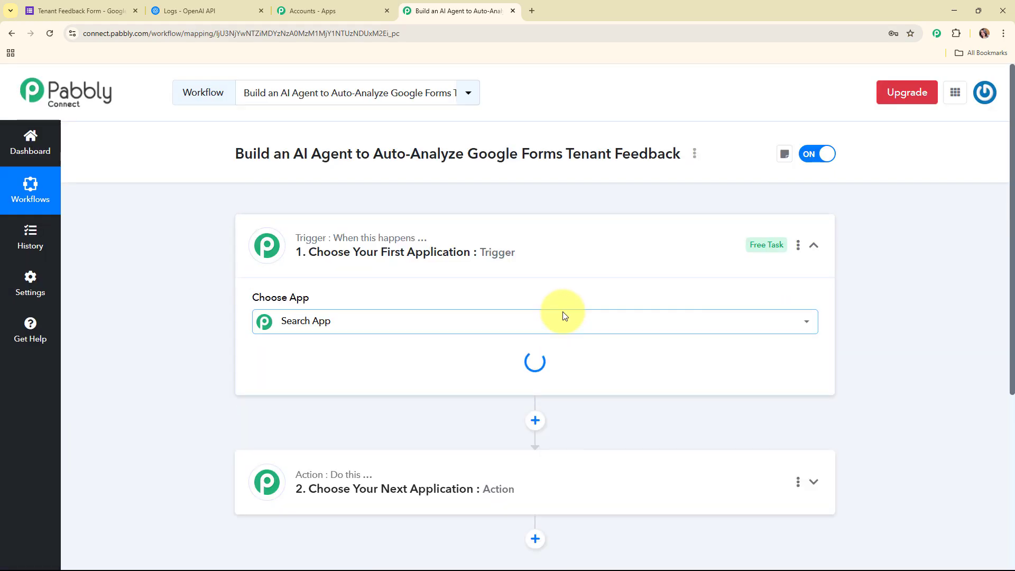
click(622, 263)
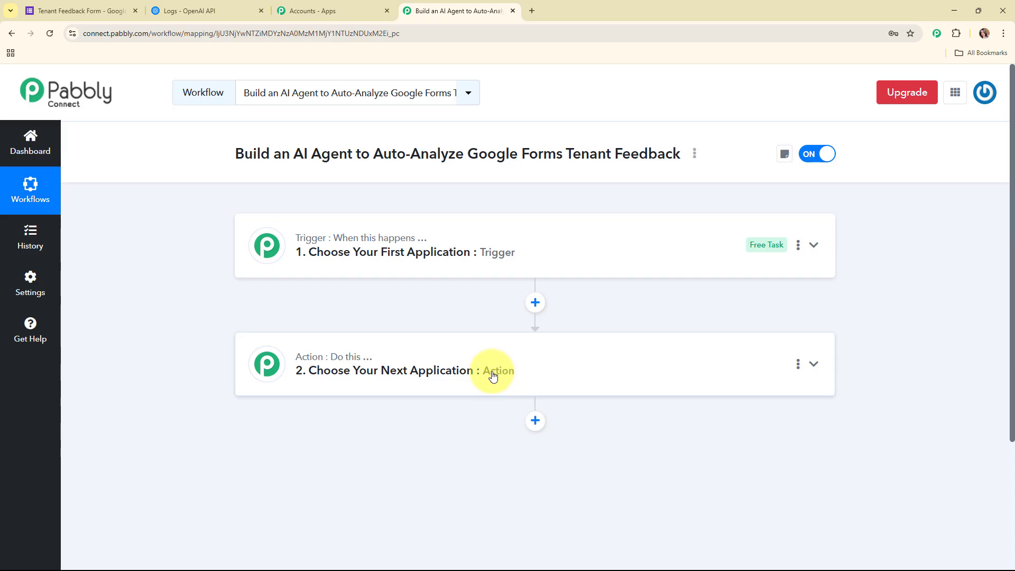
Step: Set the workflow trigger to Google Forms with the New Response Received event
click(636, 256)
click(396, 323)
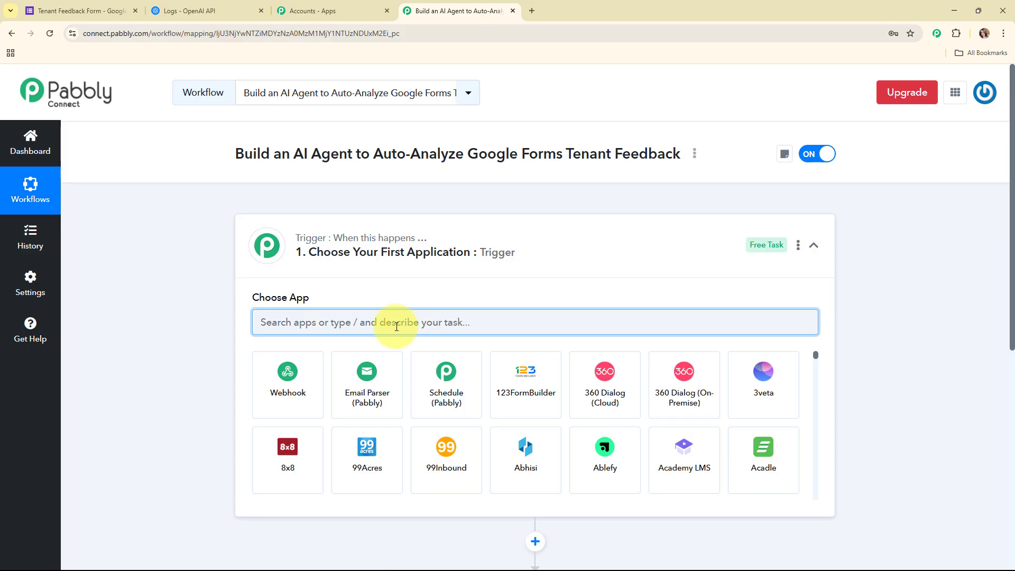
text(goo)
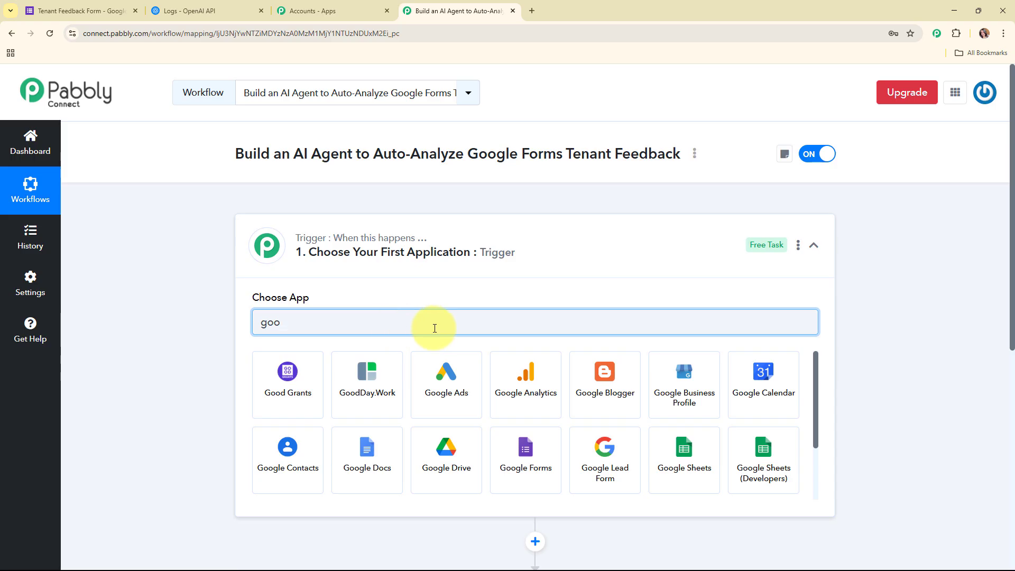
click(533, 460)
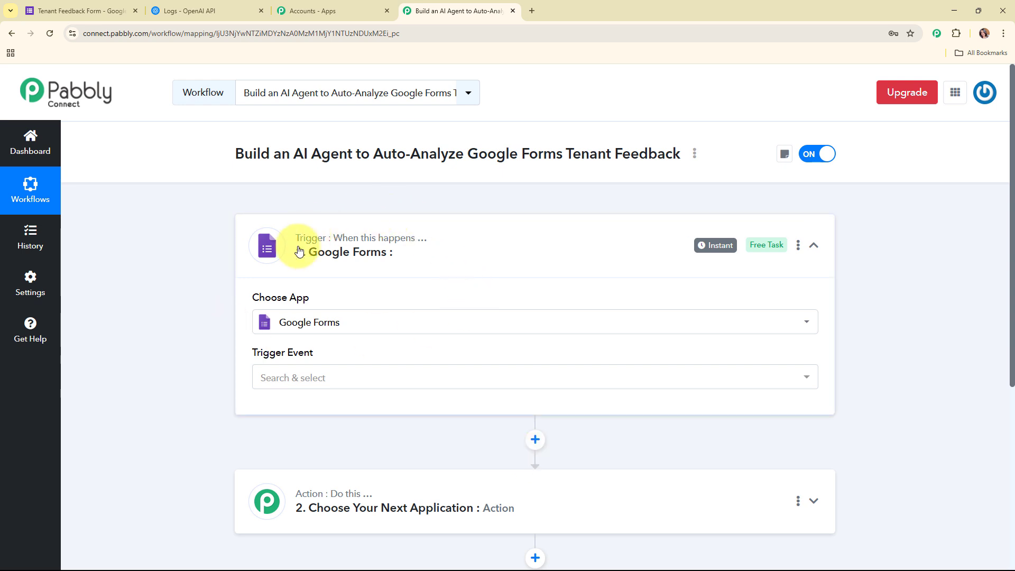
click(383, 379)
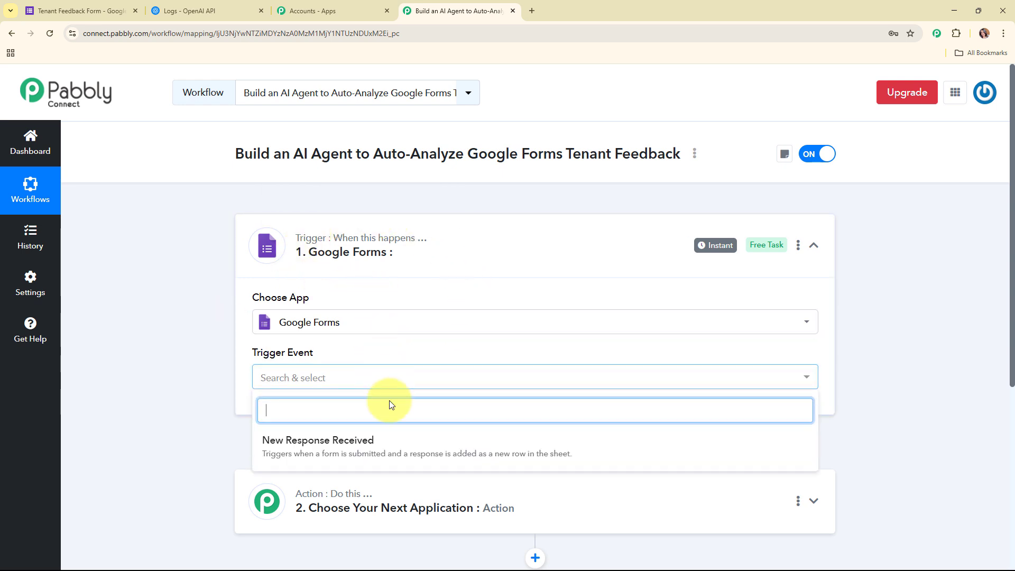
click(398, 439)
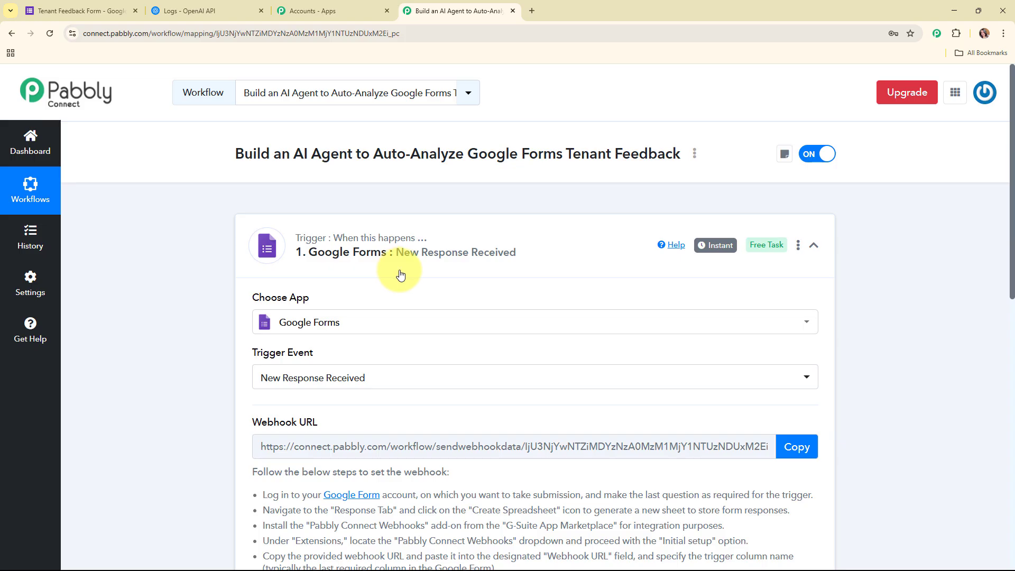
Step: Review the webhook setup instructions for the Google Forms trigger and copy its webhook URL
scroll(401, 275, down, 3)
drag(255, 194, 335, 193)
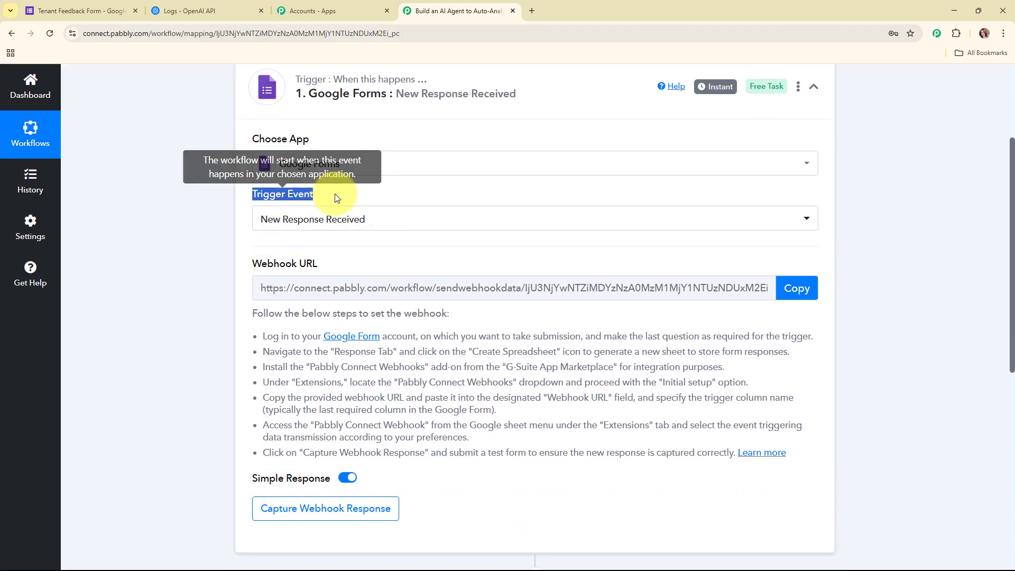
drag(251, 263, 354, 269)
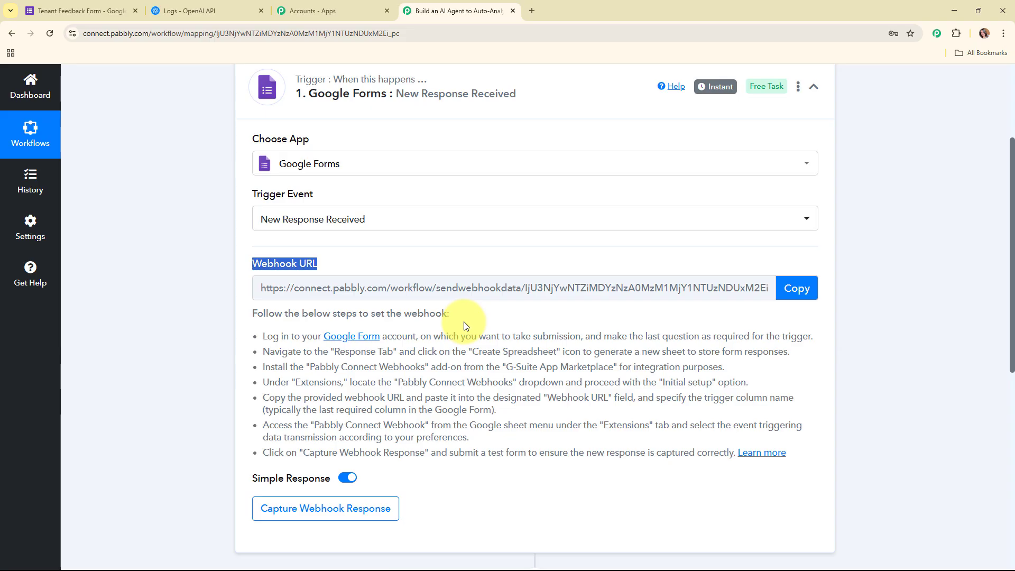
drag(264, 335, 857, 464)
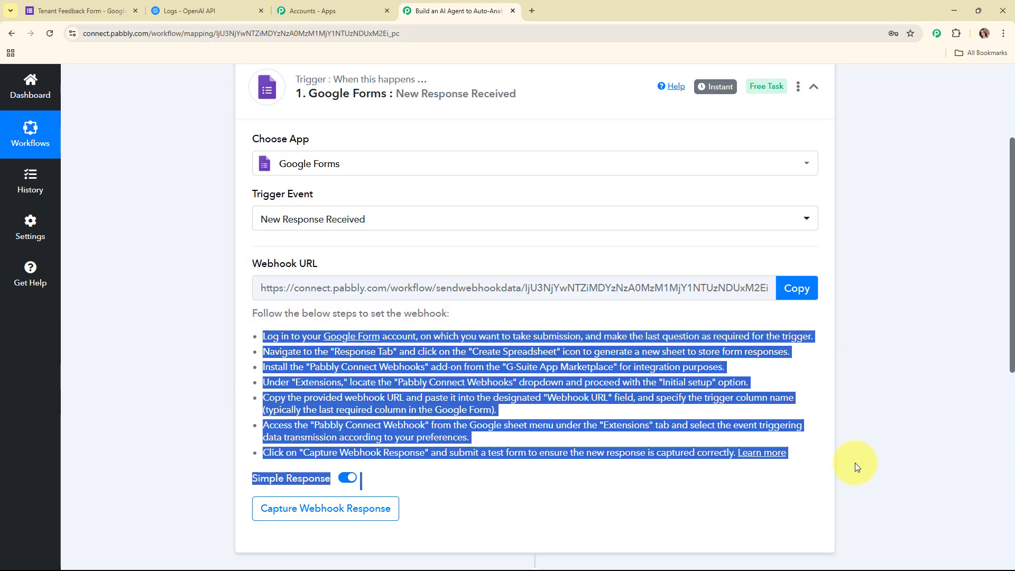
click(789, 291)
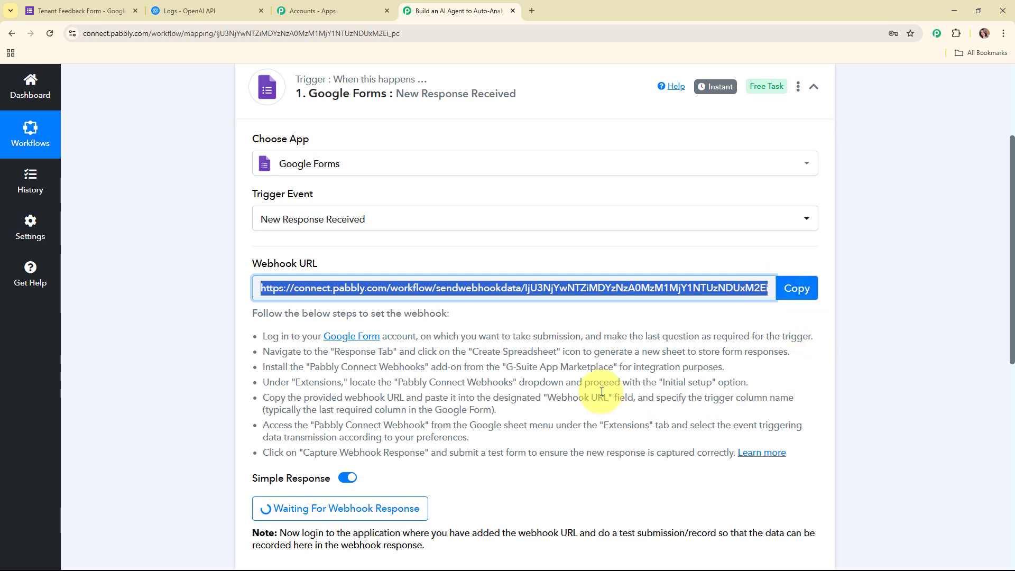
Step: Switch to the Tenant Feedback Form, link its responses to a new spreadsheet and show that sheet at 125% zoom
click(84, 16)
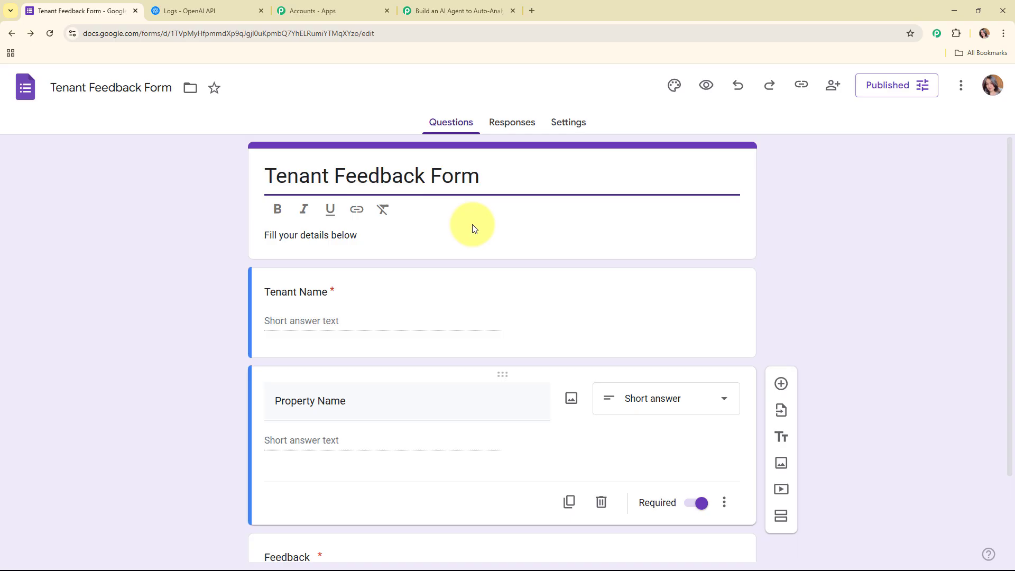
scroll(473, 227, down, 2)
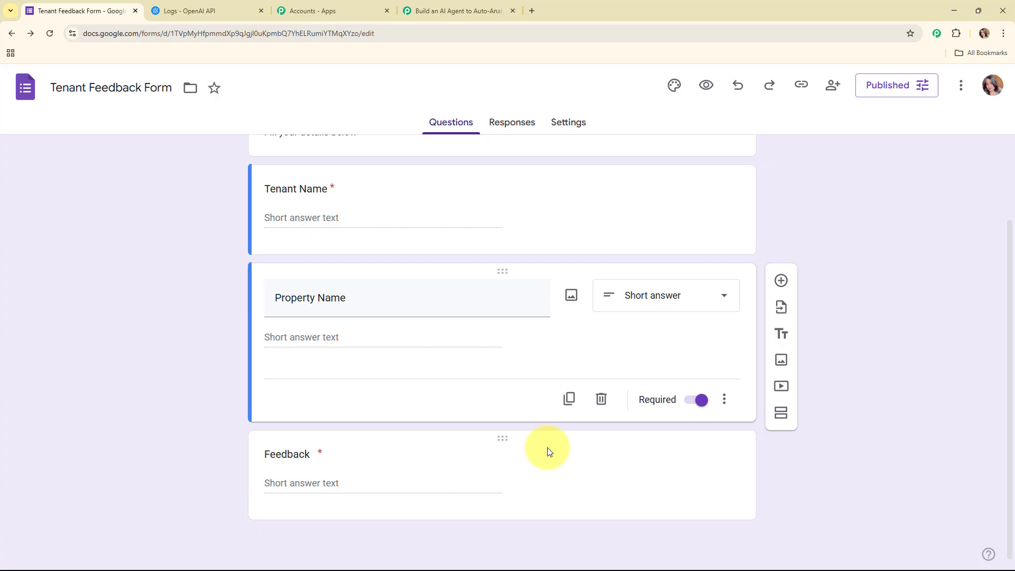
click(515, 127)
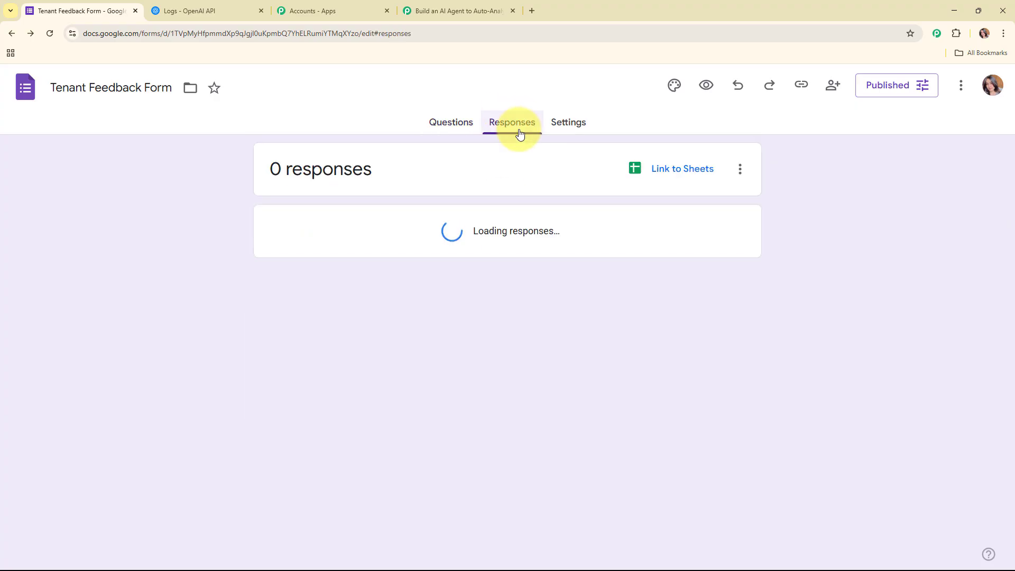
click(685, 180)
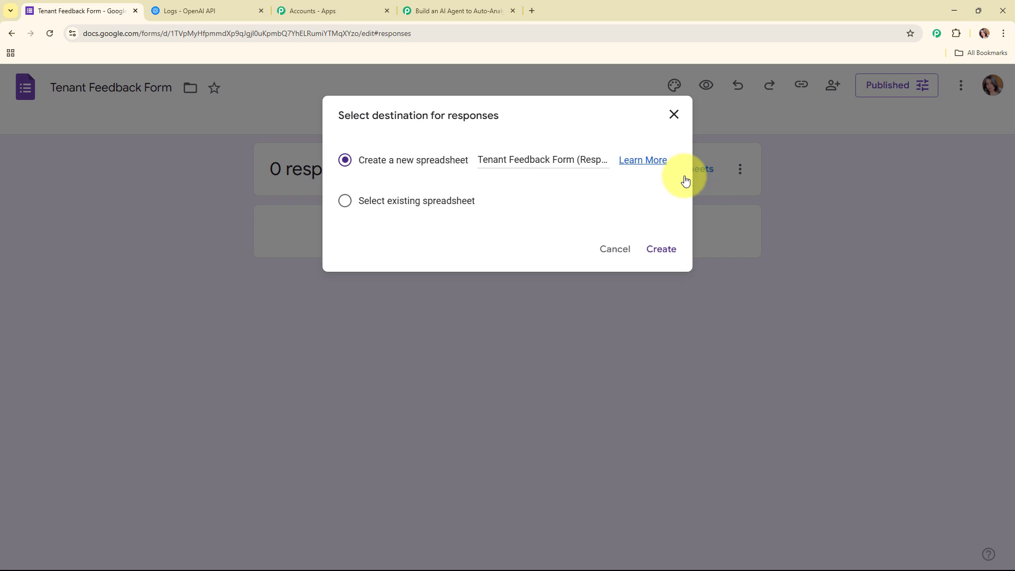
click(668, 250)
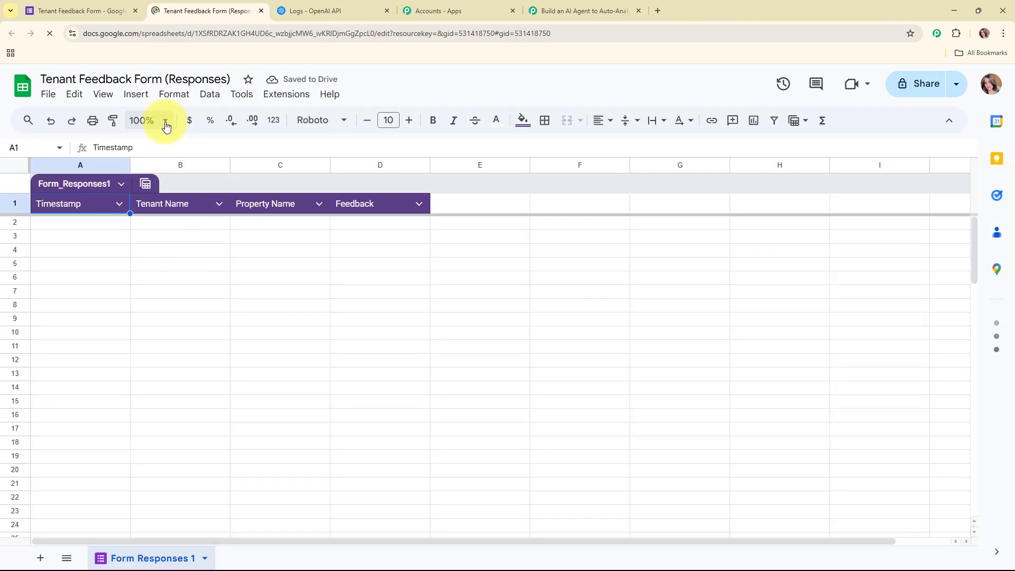
click(165, 125)
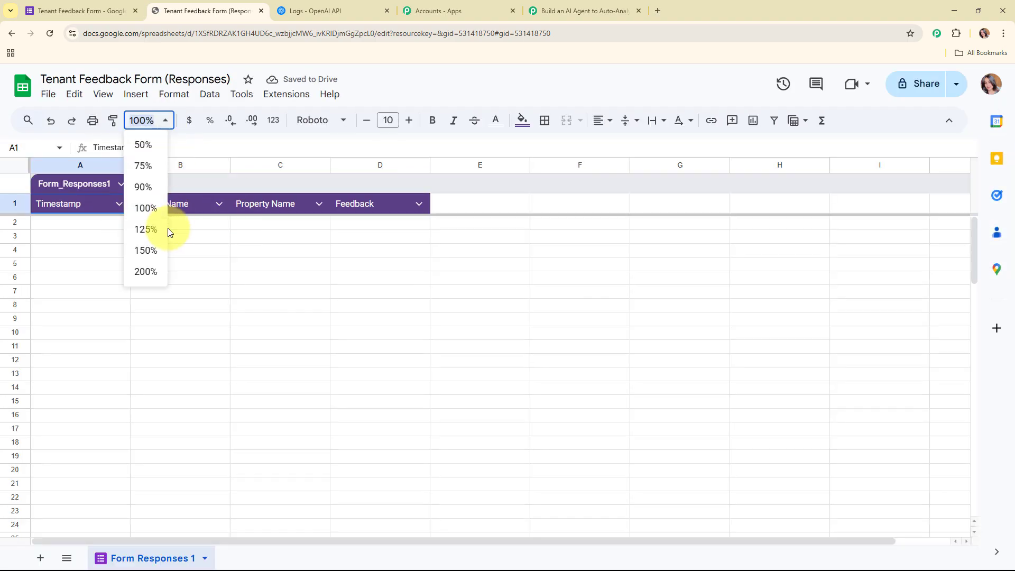
click(151, 228)
click(439, 239)
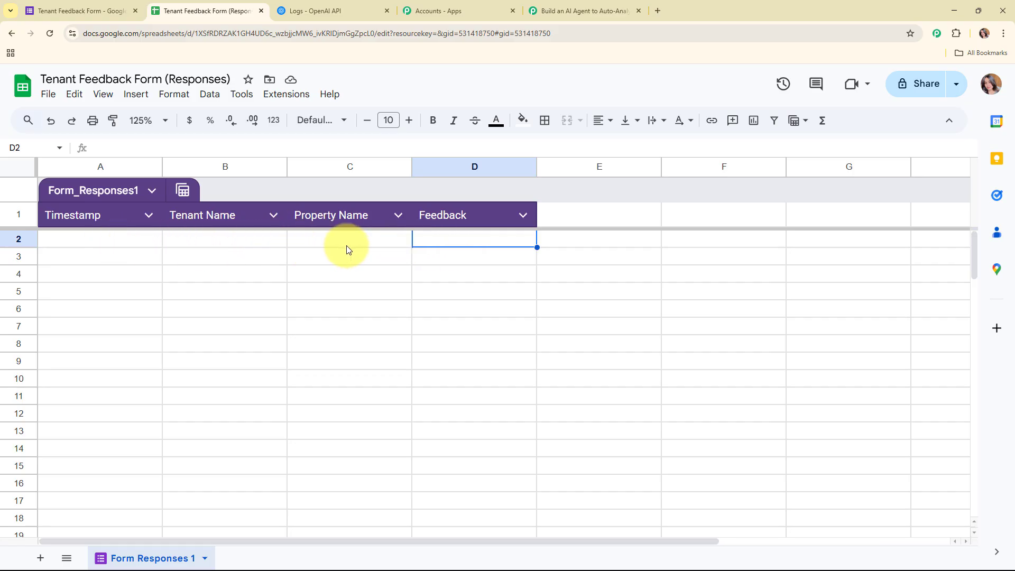
Step: Copy the Tenant Feedback Form's responder link and open it in a new browser tab
click(101, 11)
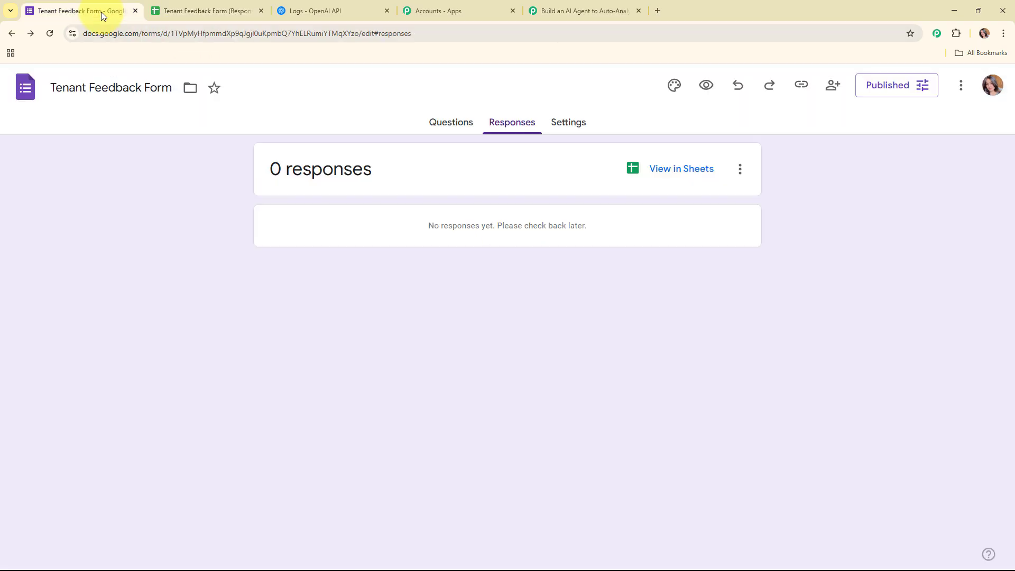
click(801, 86)
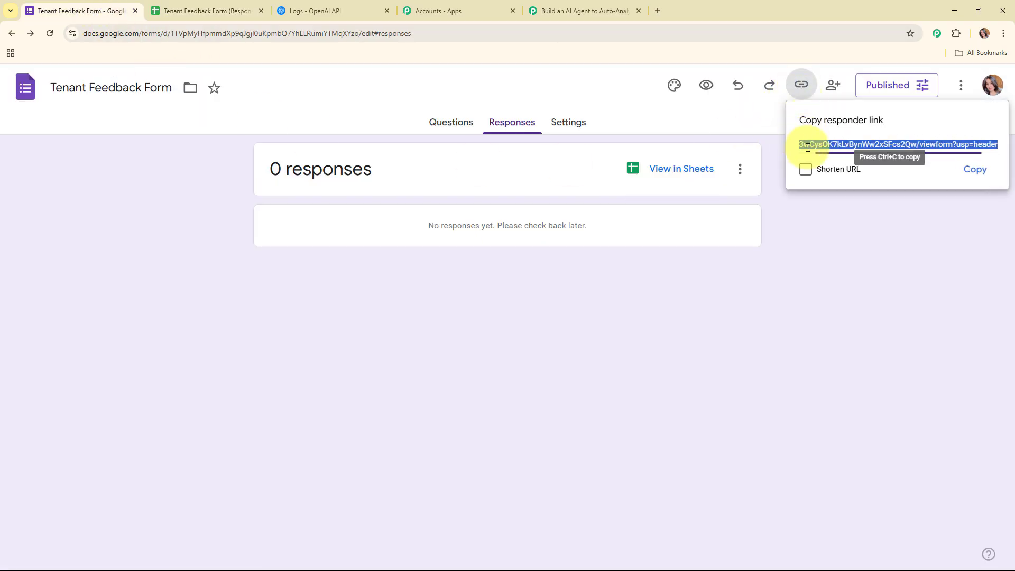
click(974, 168)
click(657, 10)
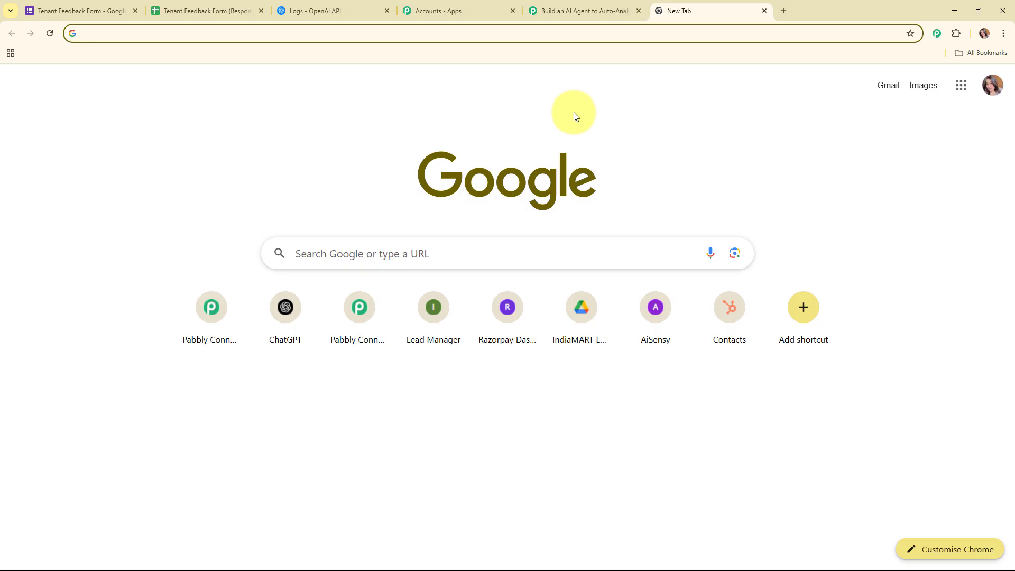
key(ctrl+v)
key(Return)
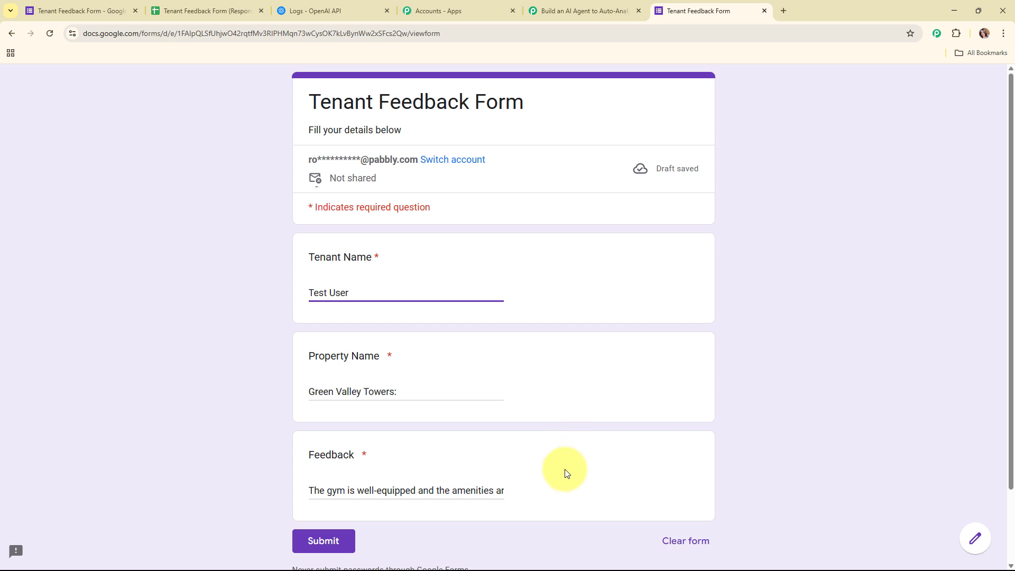
Step: Submit the test response for tenant "Test User" at "Green Valley Towers:" and check for it in the linked responses sheet
click(317, 540)
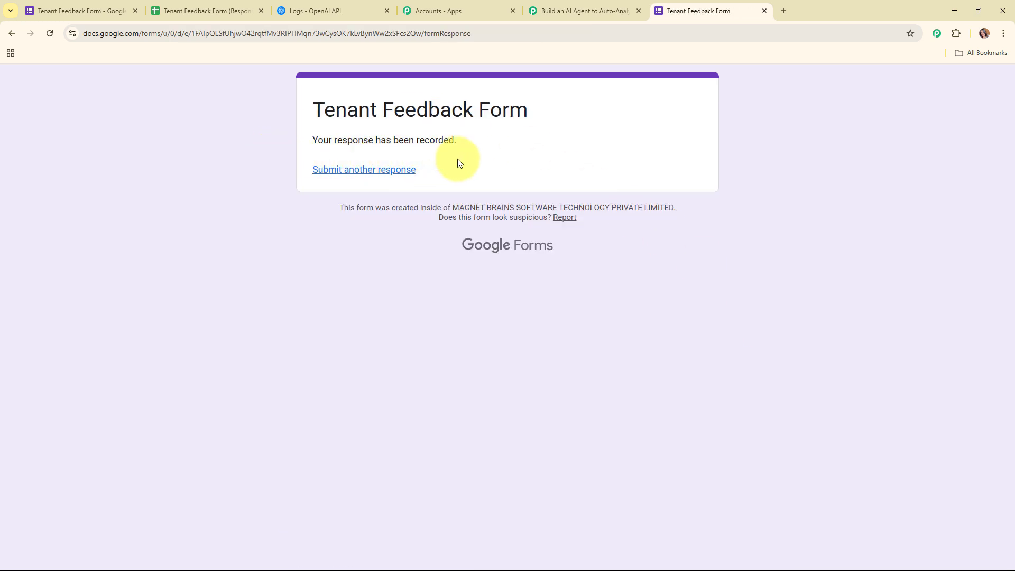
click(187, 4)
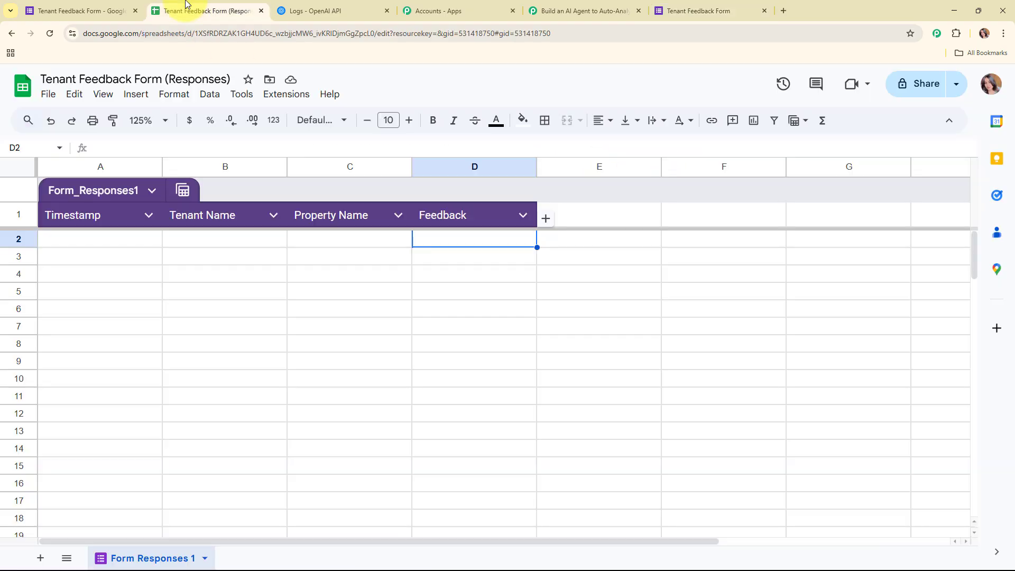
click(115, 273)
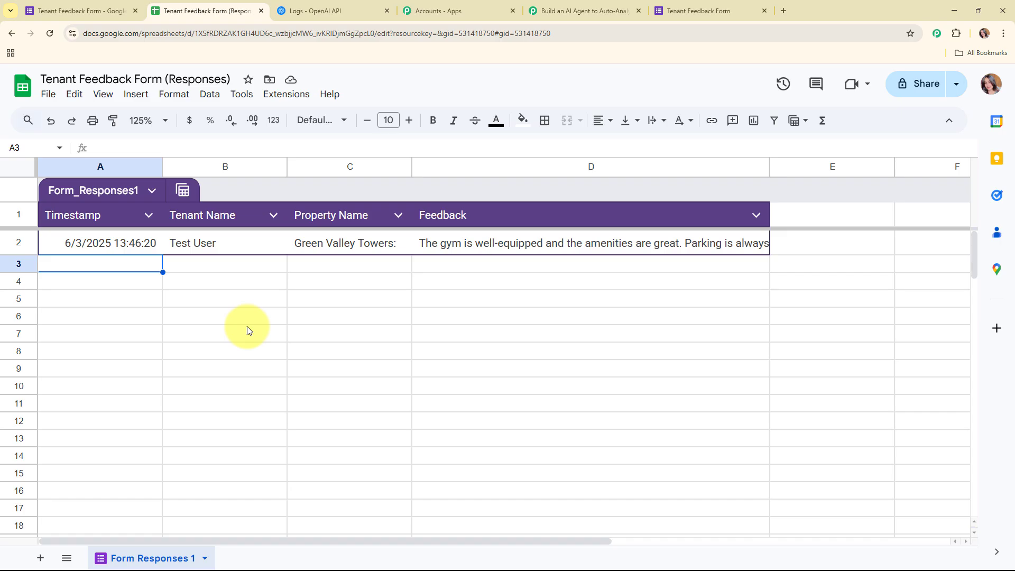
Step: Look up the Pabbly Connect Webhooks add-on in the Google Workspace Marketplace, view its listing and close the marketplace
click(286, 95)
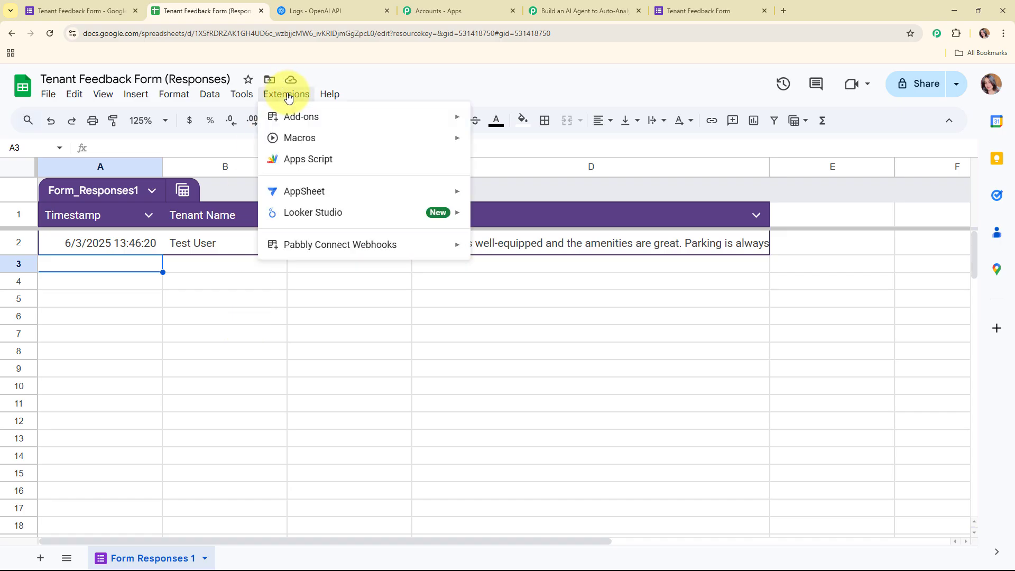
mouse_move(303, 123)
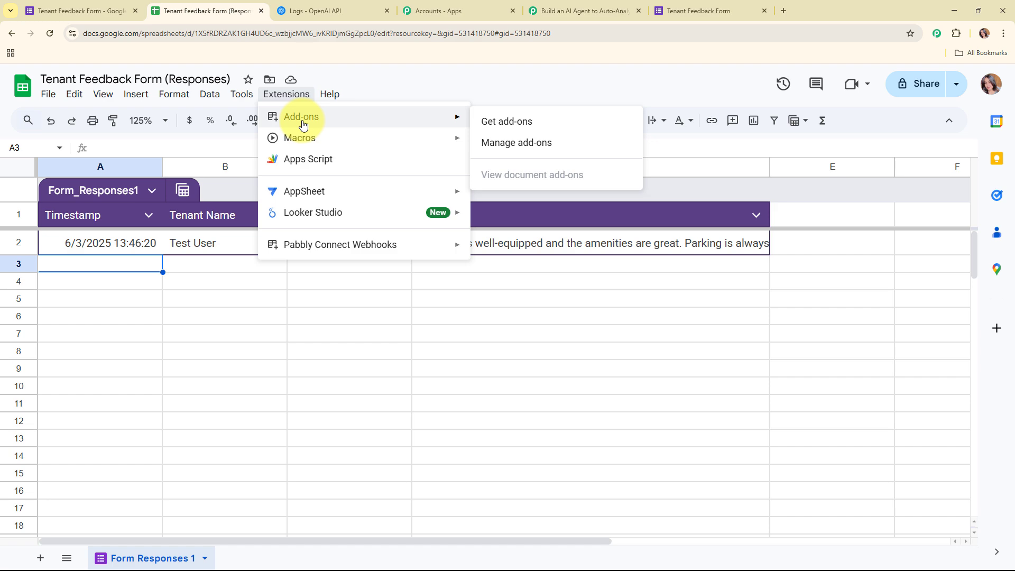
click(589, 127)
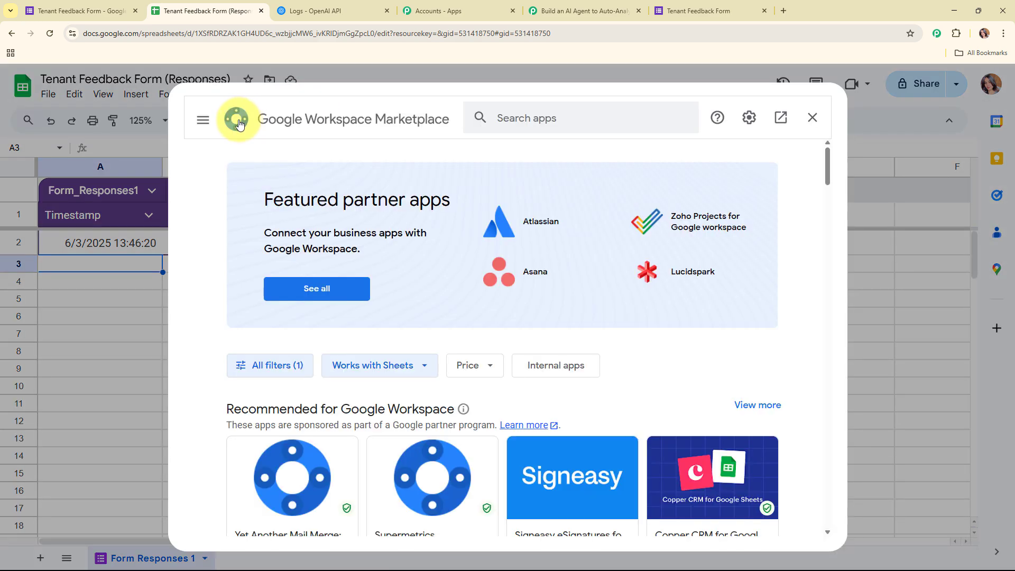
click(542, 121)
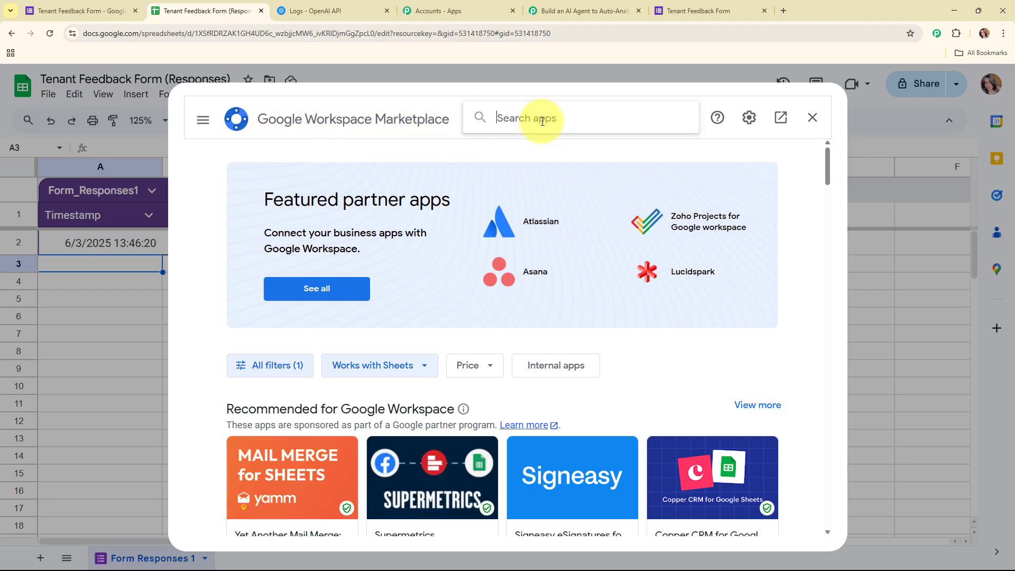
text(pabbl)
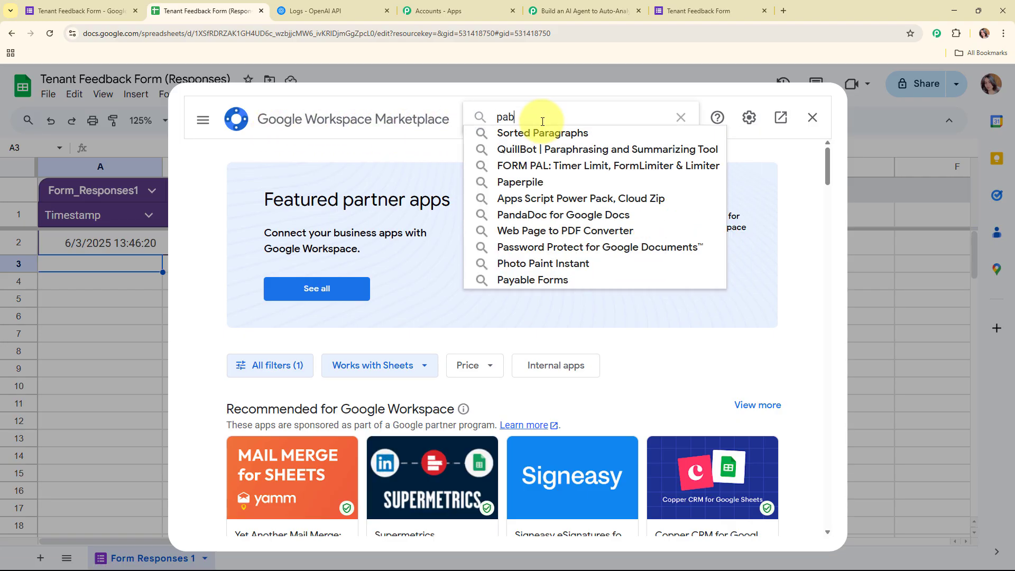
click(544, 137)
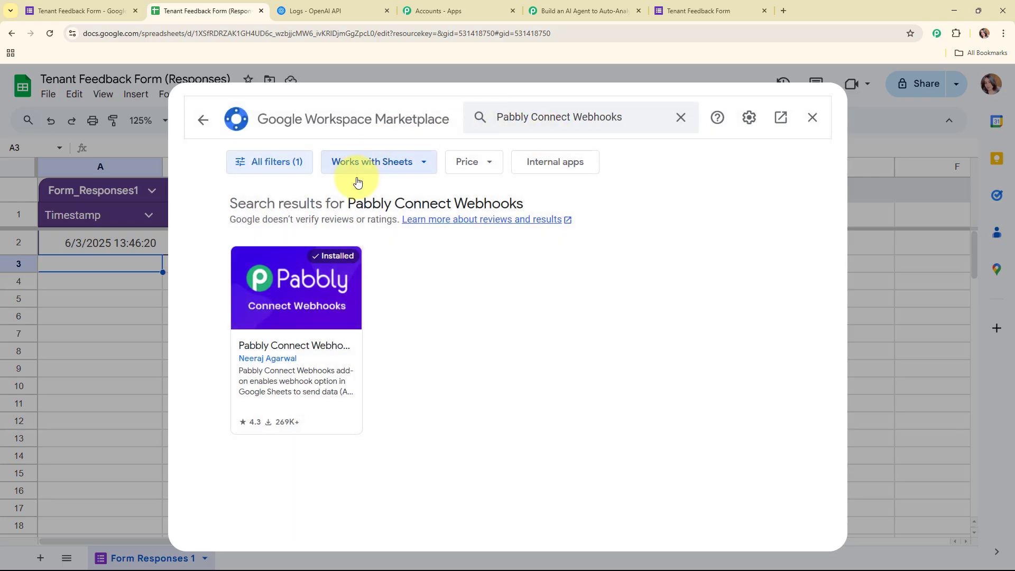
click(325, 322)
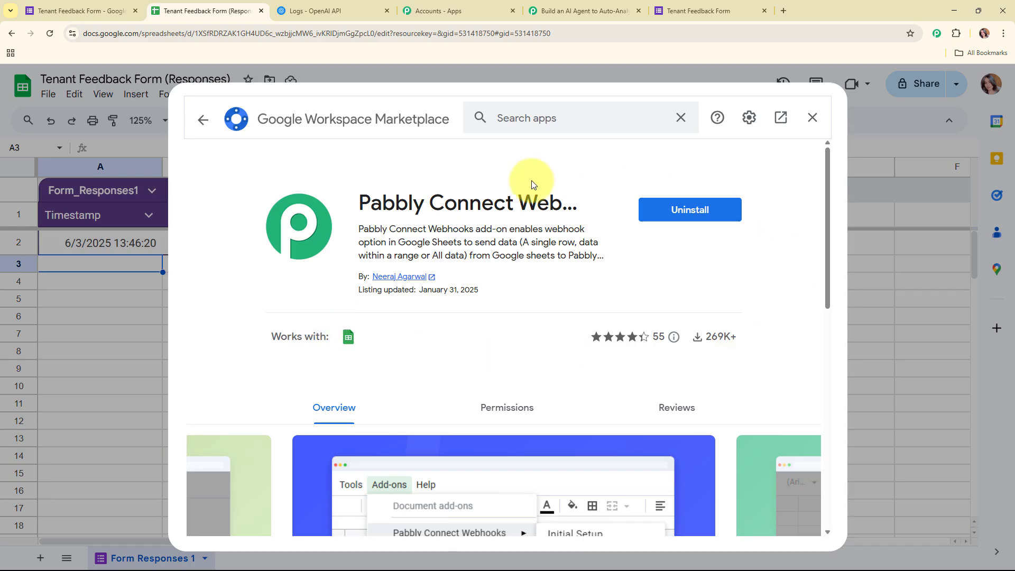
click(203, 120)
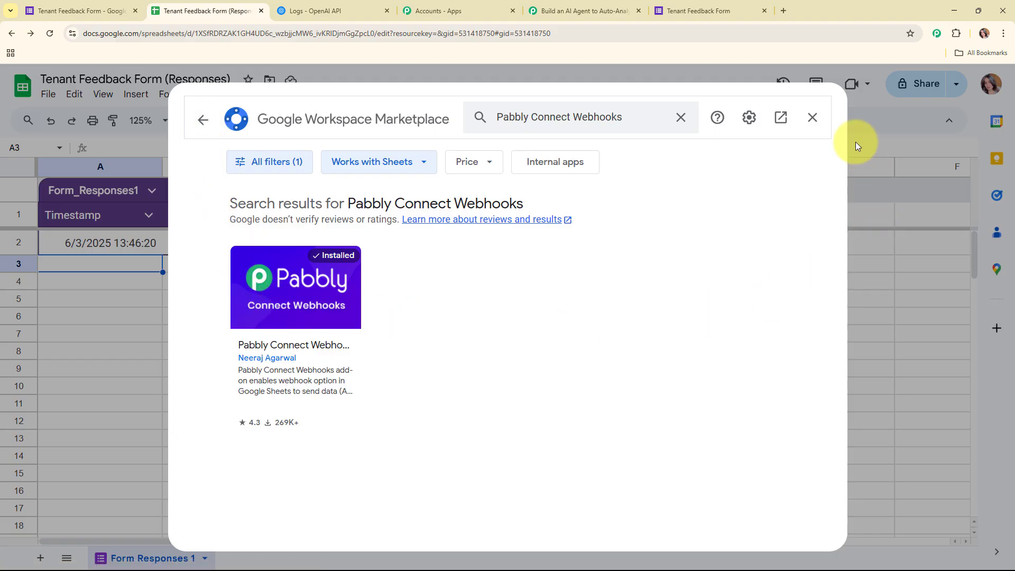
click(813, 118)
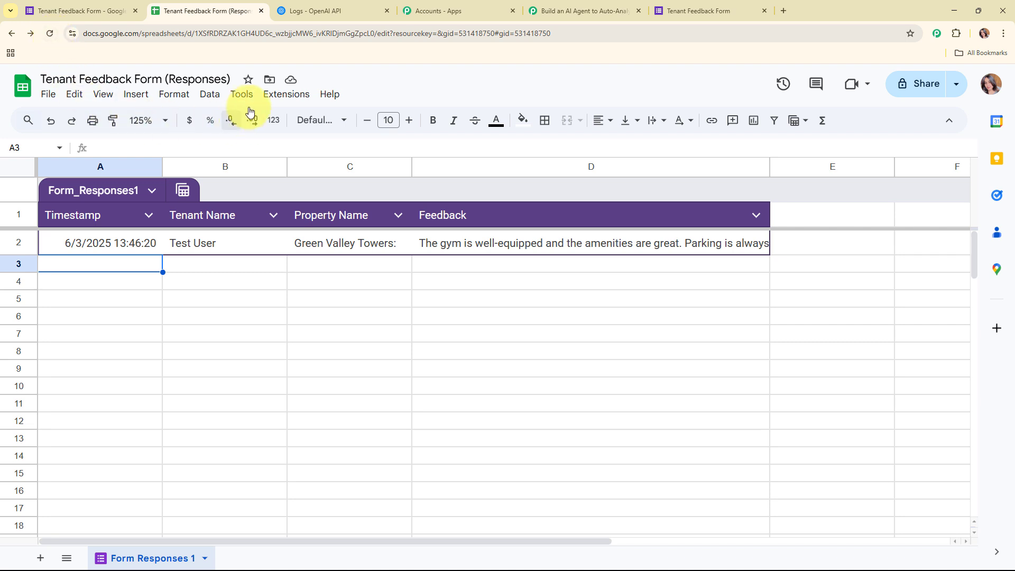
Step: Configure the Pabbly Connect Webhooks initial setup for Form Responses 1 with the workflow's webhook URL and trigger column D, and submit it
click(293, 95)
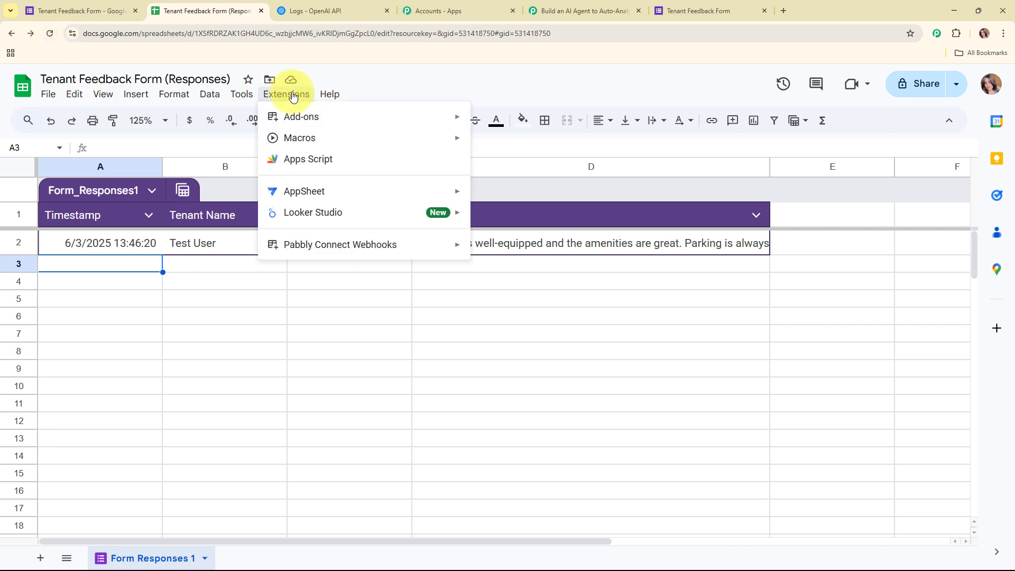
mouse_move(330, 253)
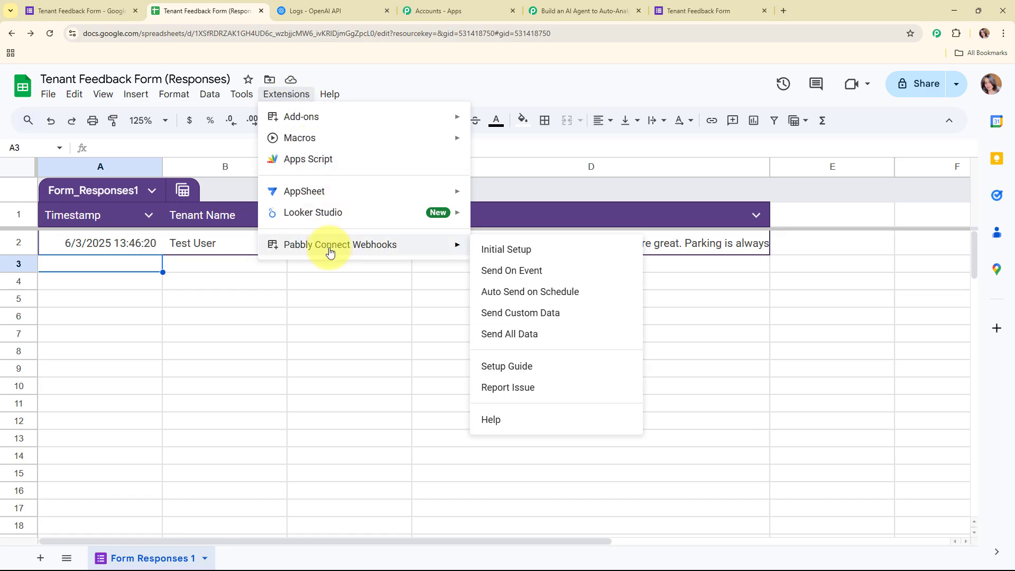
click(535, 256)
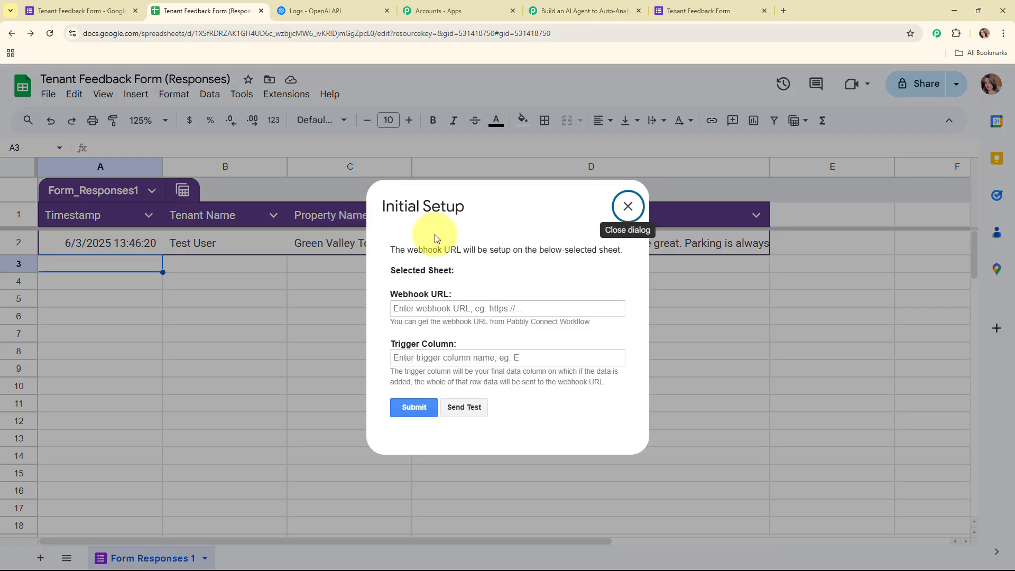
click(447, 314)
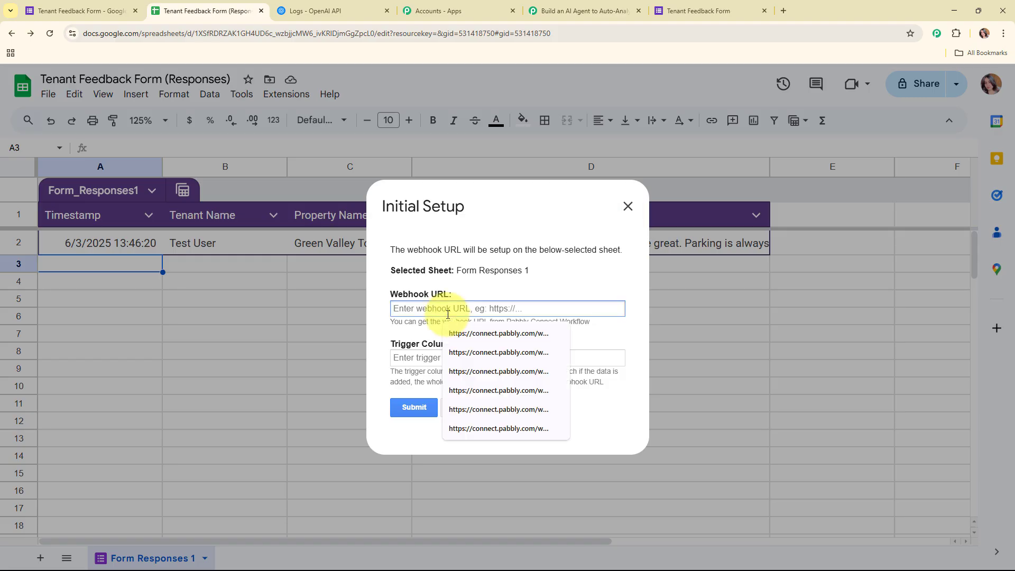
key(ctrl+v)
click(559, 333)
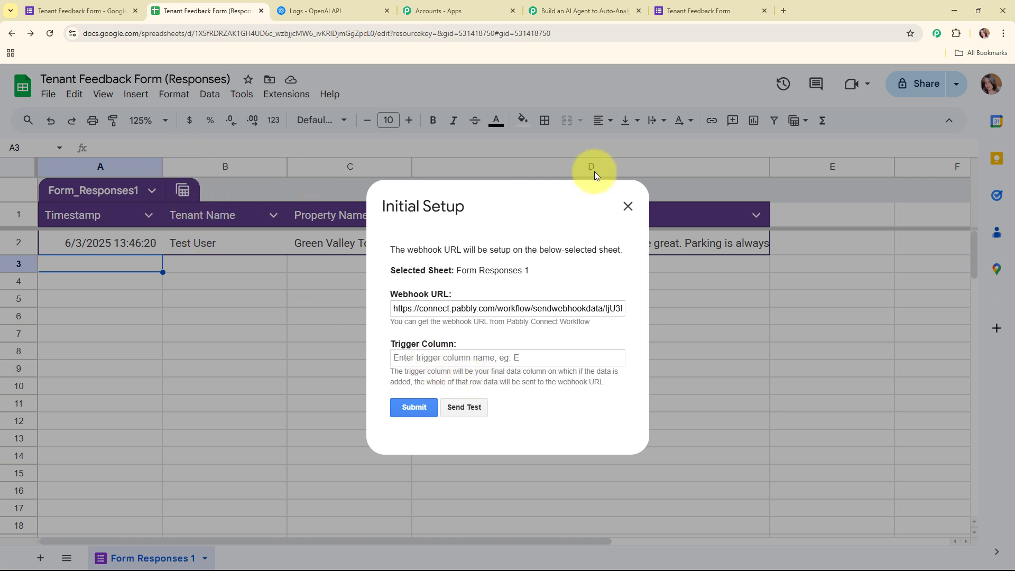
click(410, 356)
text(D)
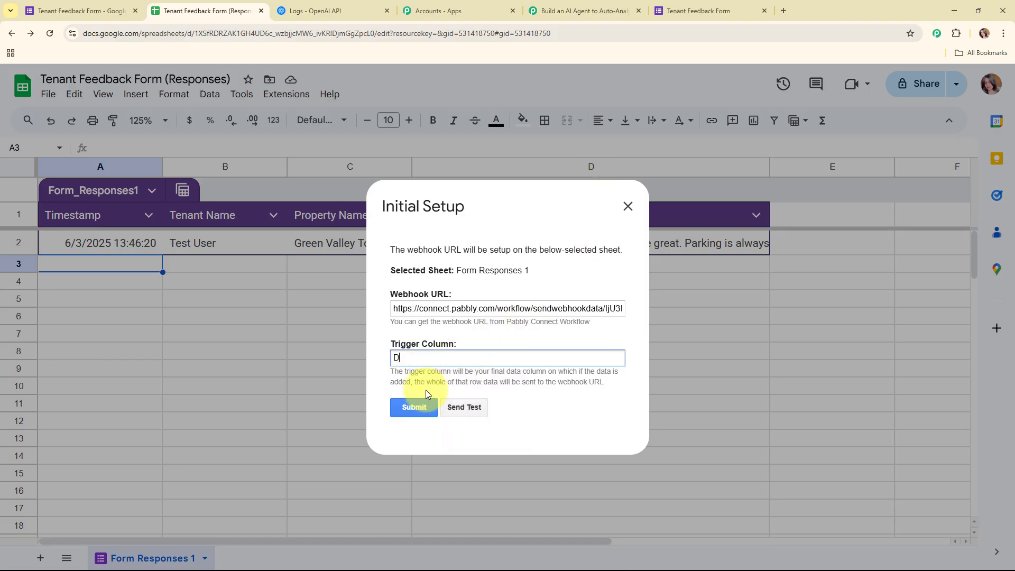
click(426, 408)
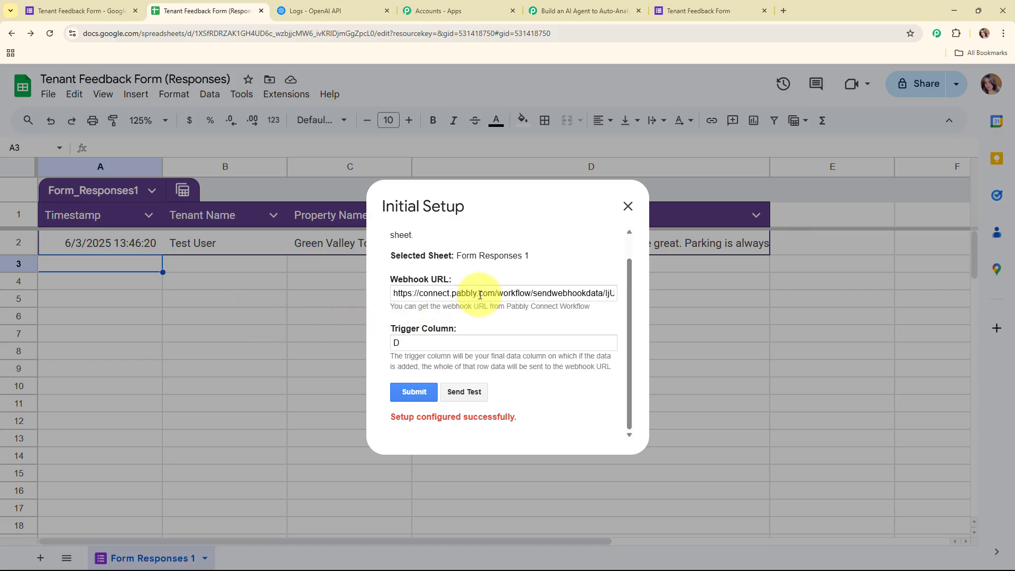
Step: Send test data from the Pabbly Connect Webhooks initial setup, review the sent row and close the setup dialog
click(476, 394)
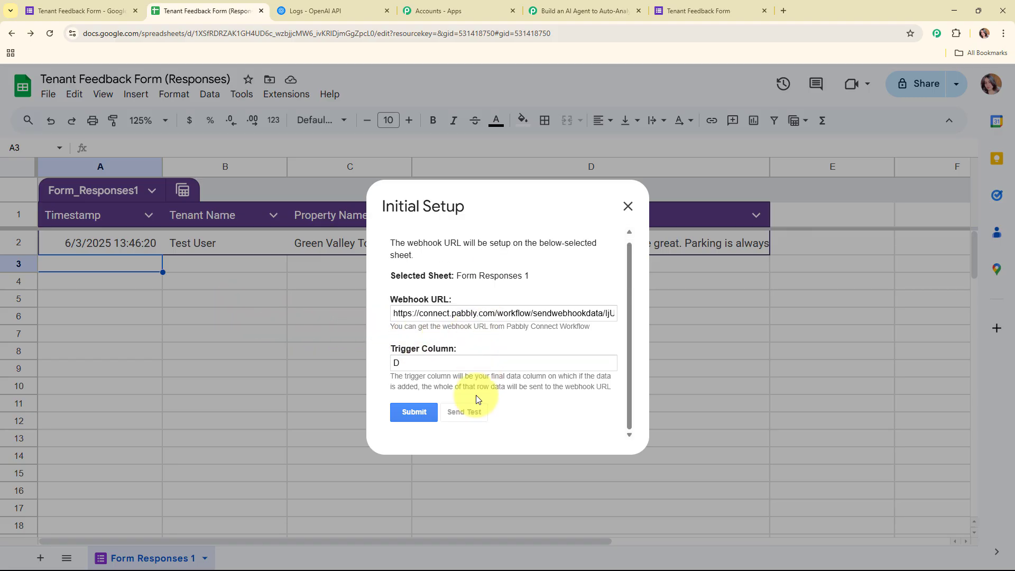
scroll(570, 355, down, 1)
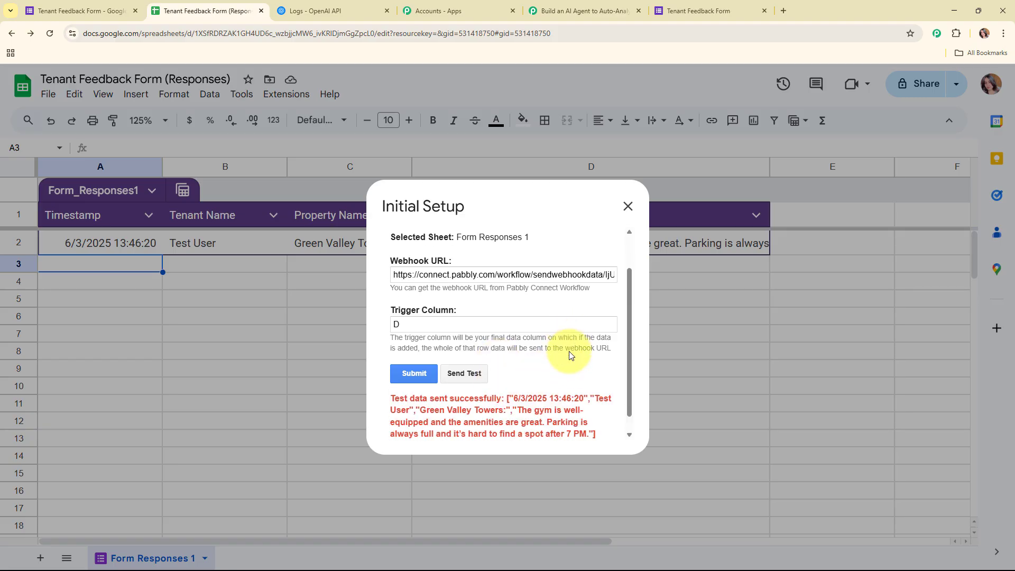
scroll(570, 356, down, 1)
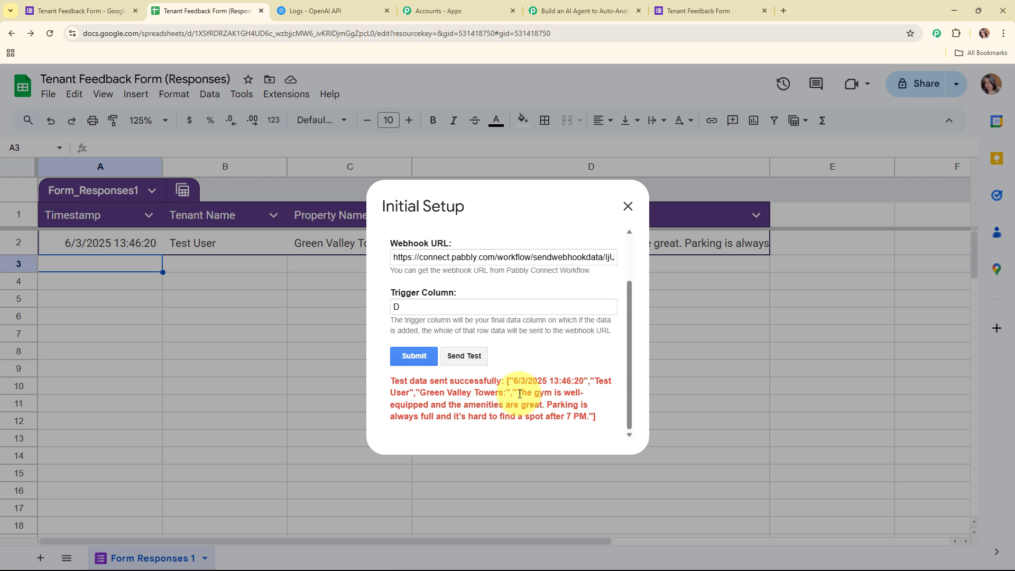
scroll(520, 394, up, 2)
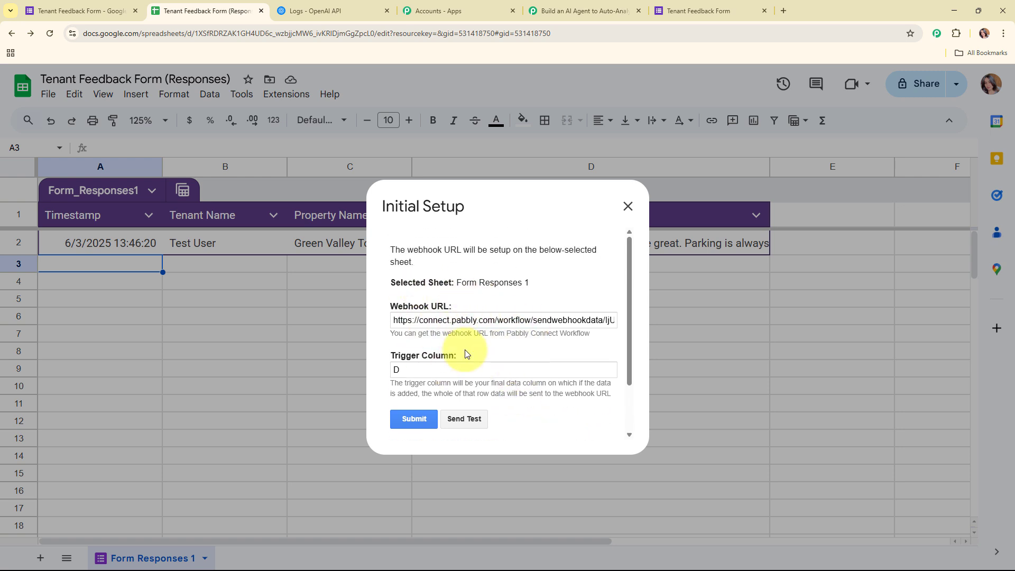
click(629, 207)
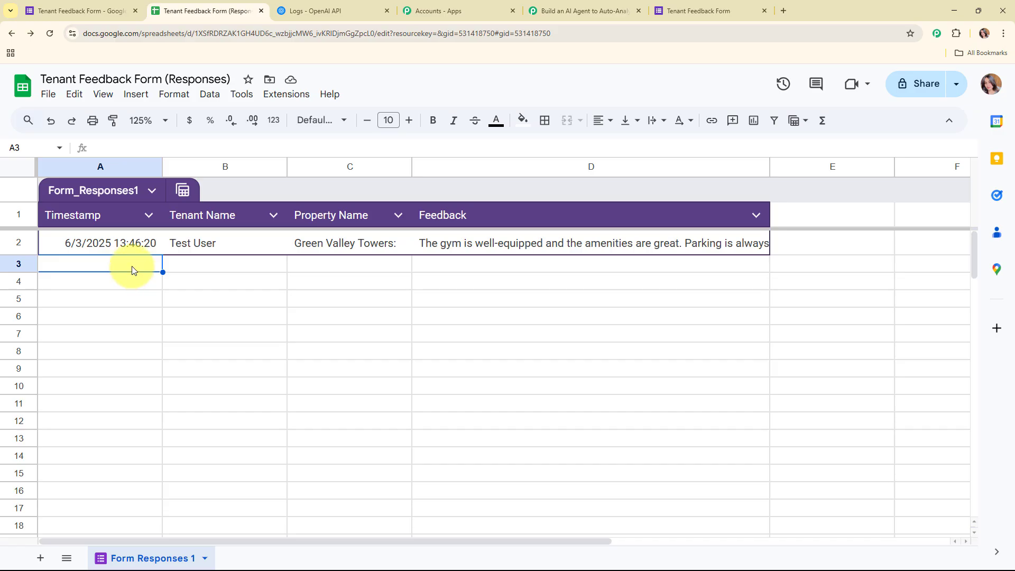
Step: Enable Send On Event for the Pabbly Connect Webhooks add-on and check that the option is active
click(287, 100)
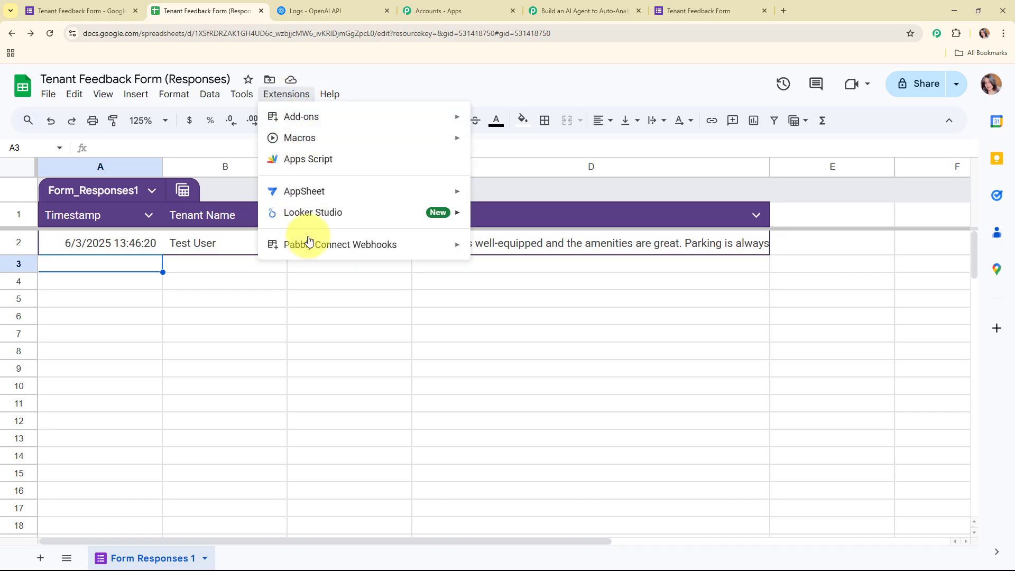
mouse_move(310, 250)
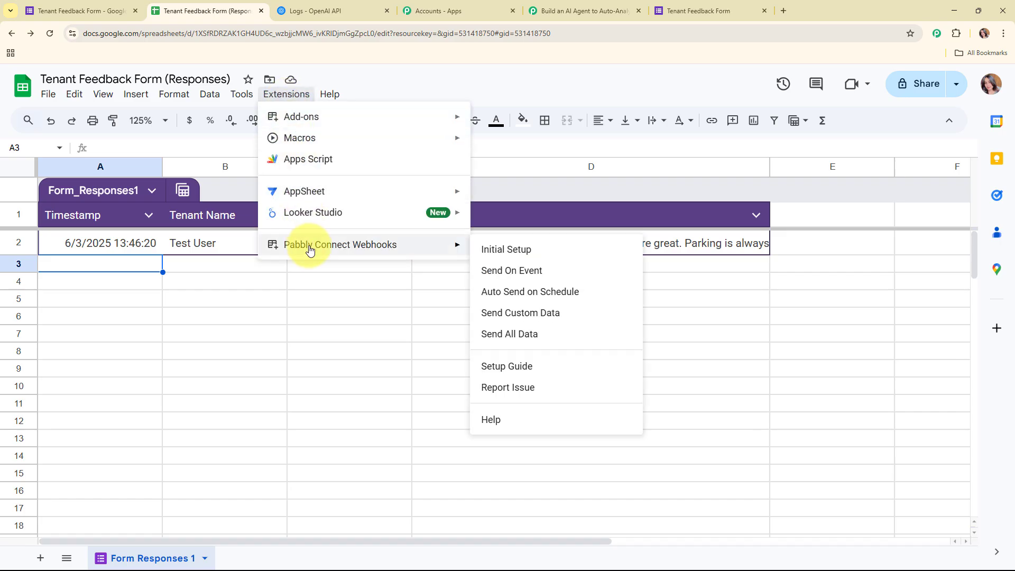
click(526, 279)
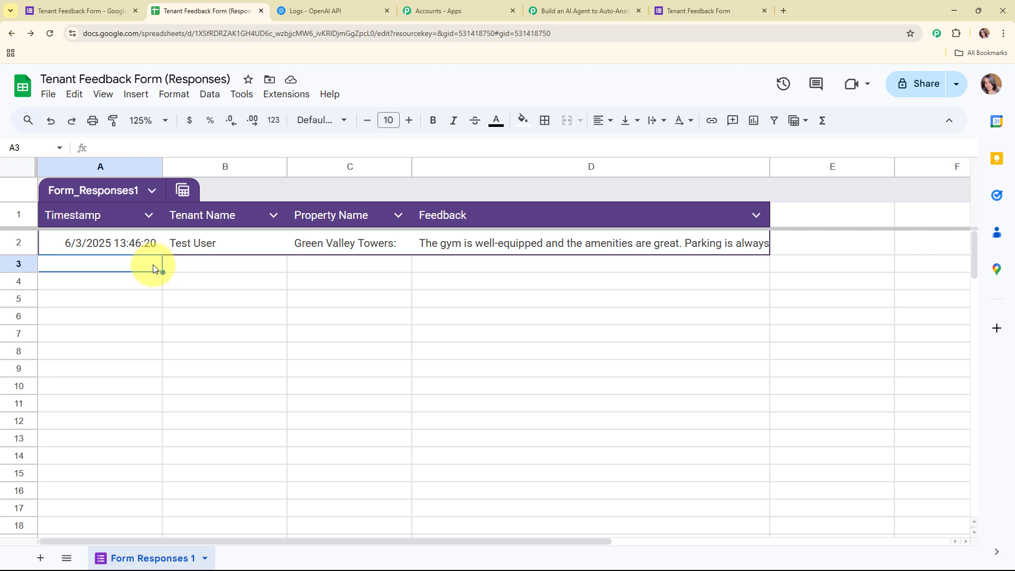
click(283, 100)
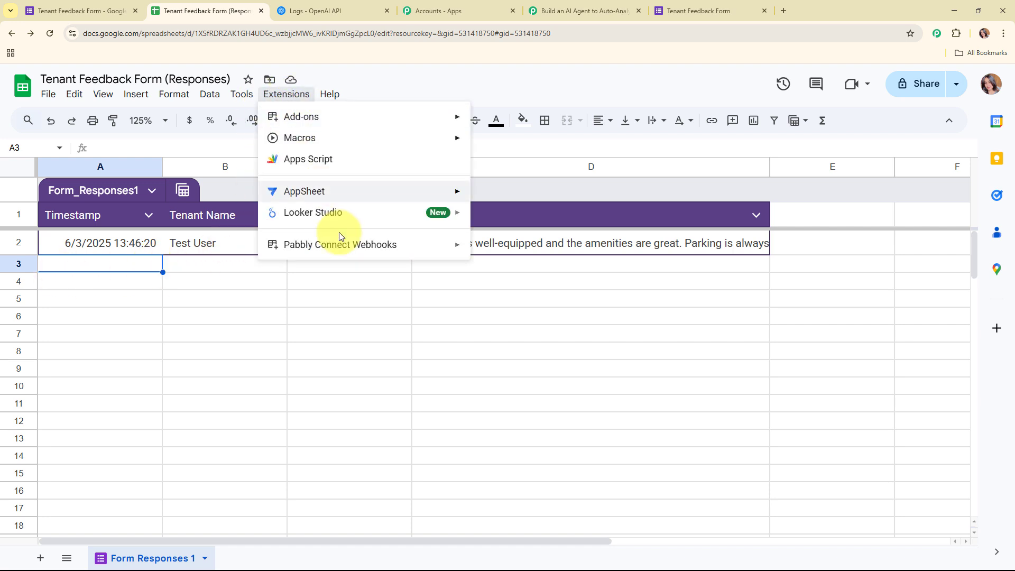
mouse_move(370, 245)
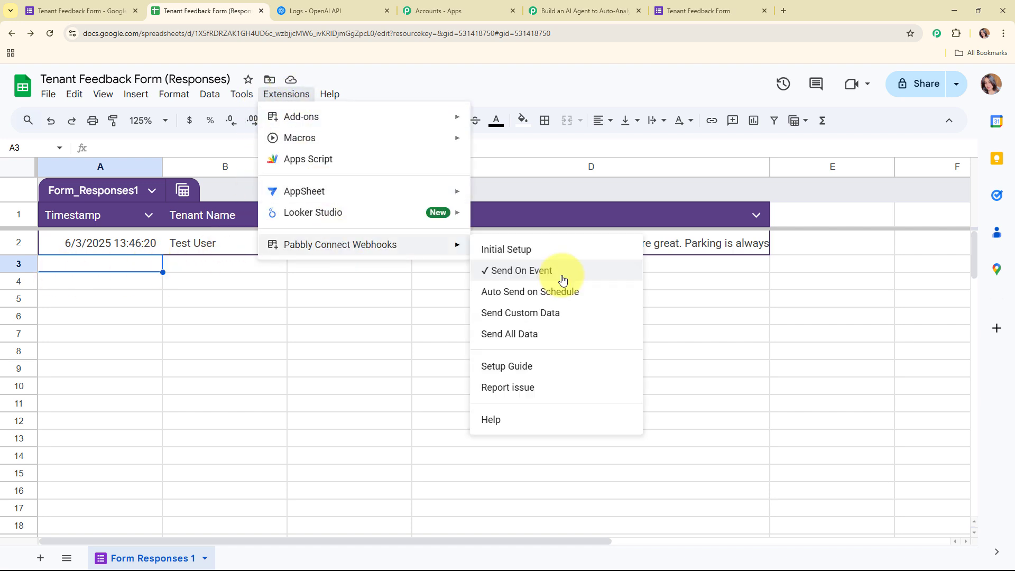
click(106, 263)
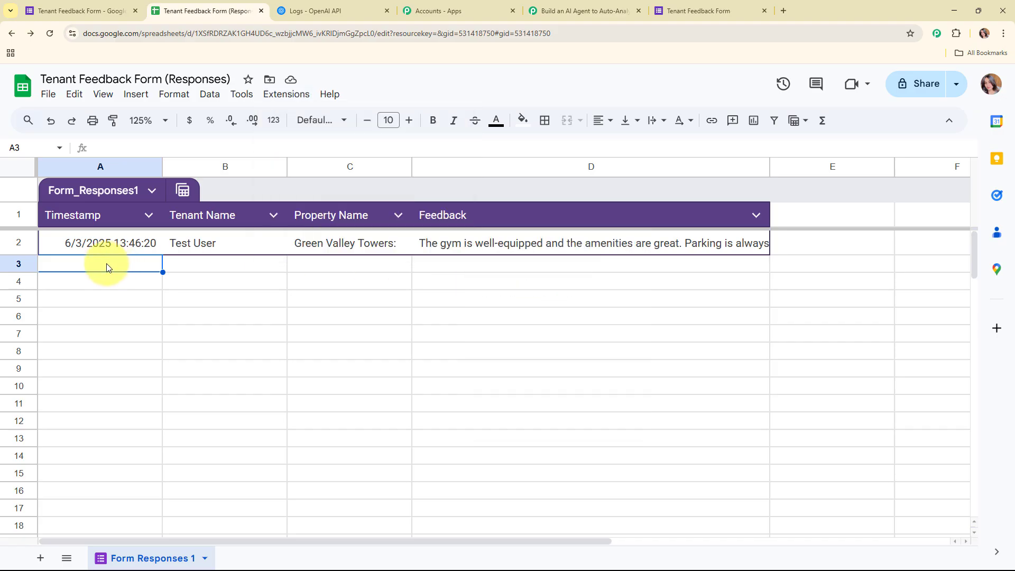
Step: Switch to the Pabbly Connect workflow, review the response data captured by the Google Forms trigger and collapse the trigger step
click(579, 12)
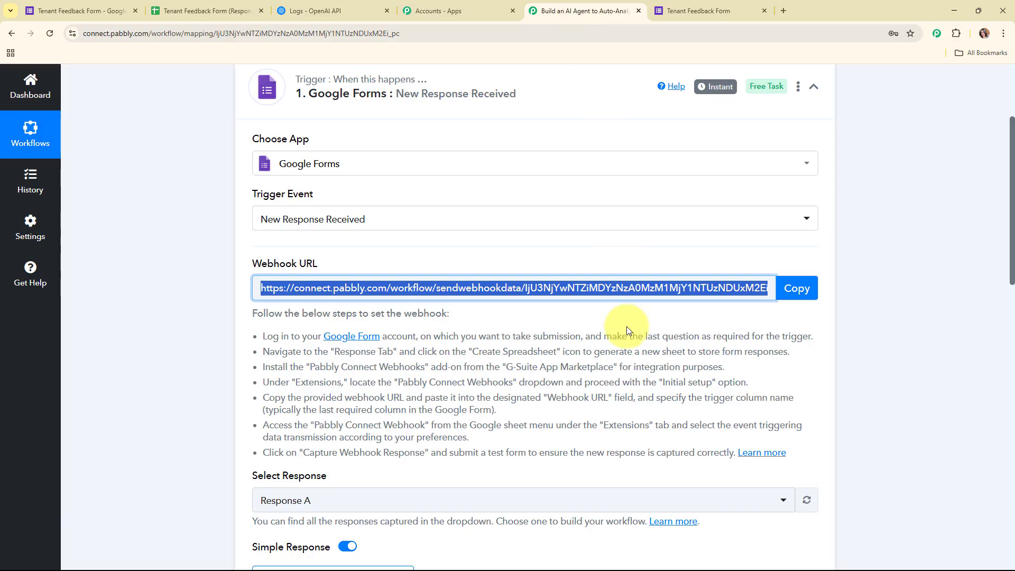
scroll(637, 367, down, 4)
scroll(637, 366, down, 3)
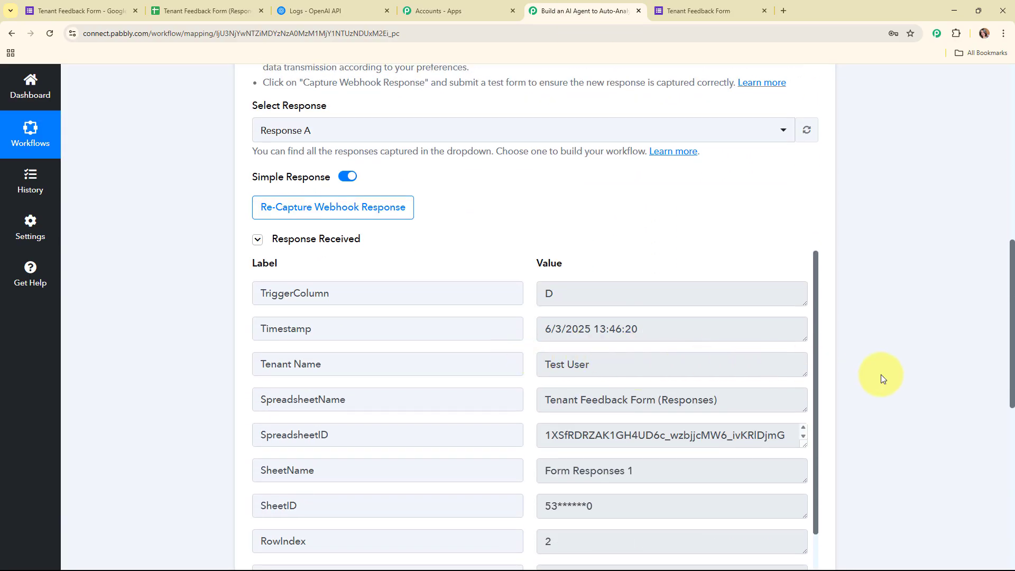
scroll(881, 379, down, 2)
drag(813, 224, 823, 288)
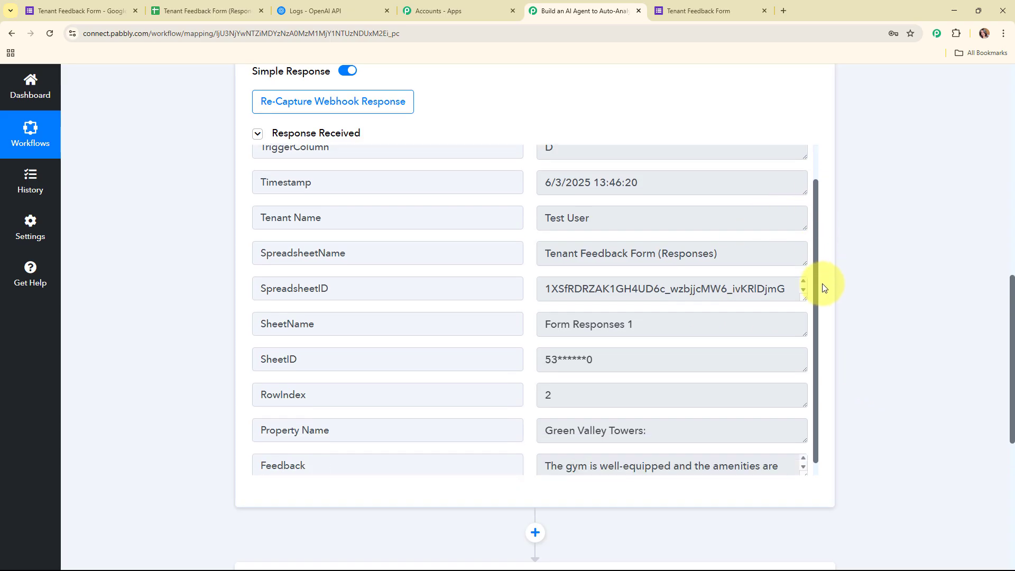
scroll(890, 379, up, 8)
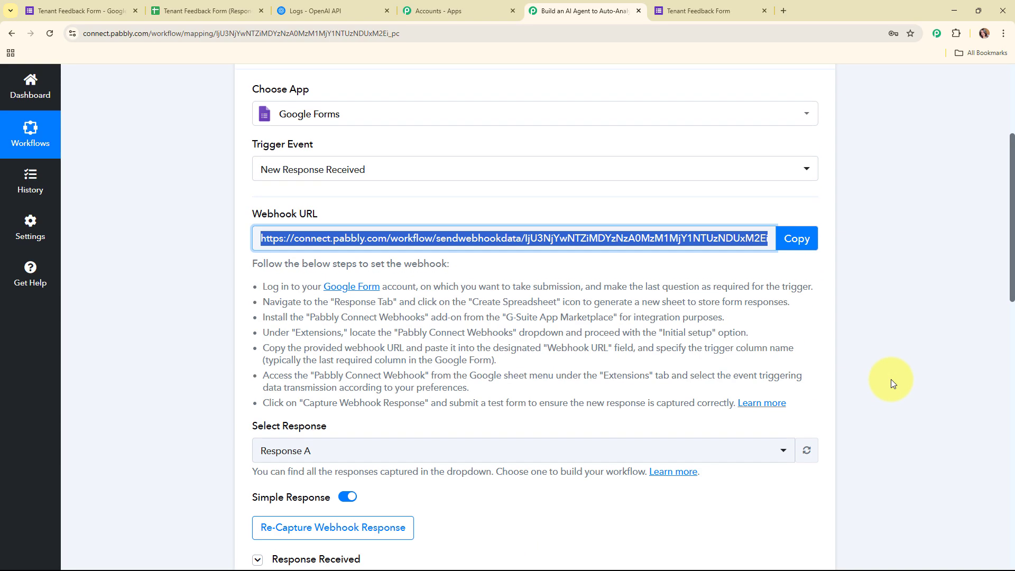
scroll(890, 379, up, 3)
click(594, 208)
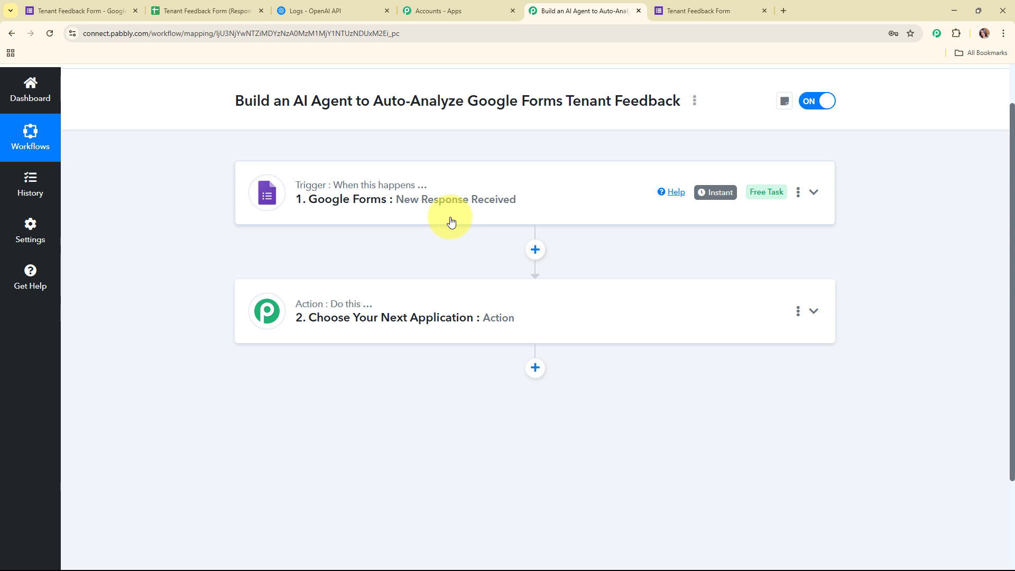
Step: Set the workflow's second step to OpenAI (ChatGPT, DALL-E, Whisper) with ChatGPT as the action event
click(497, 292)
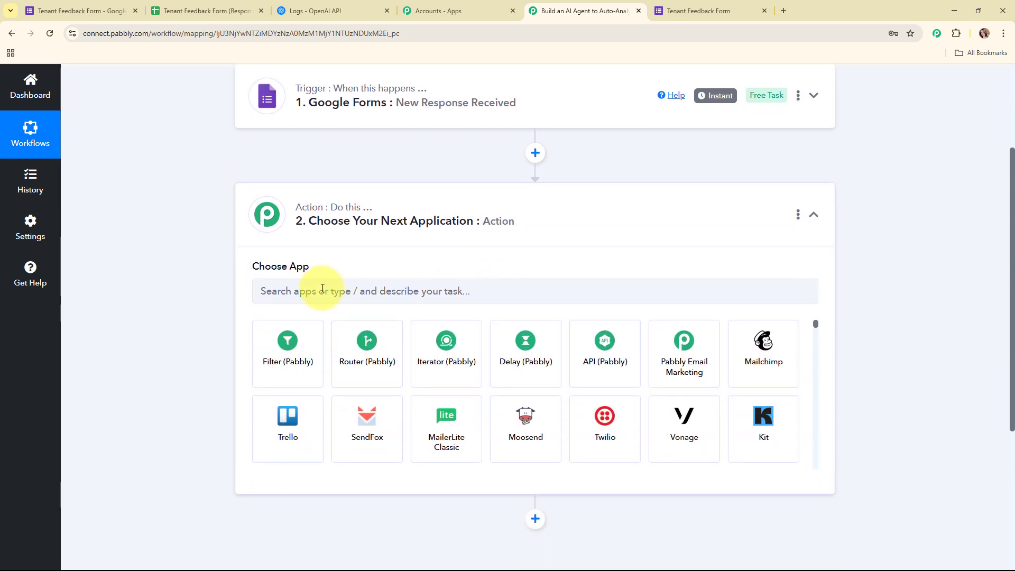
click(322, 289)
text(op)
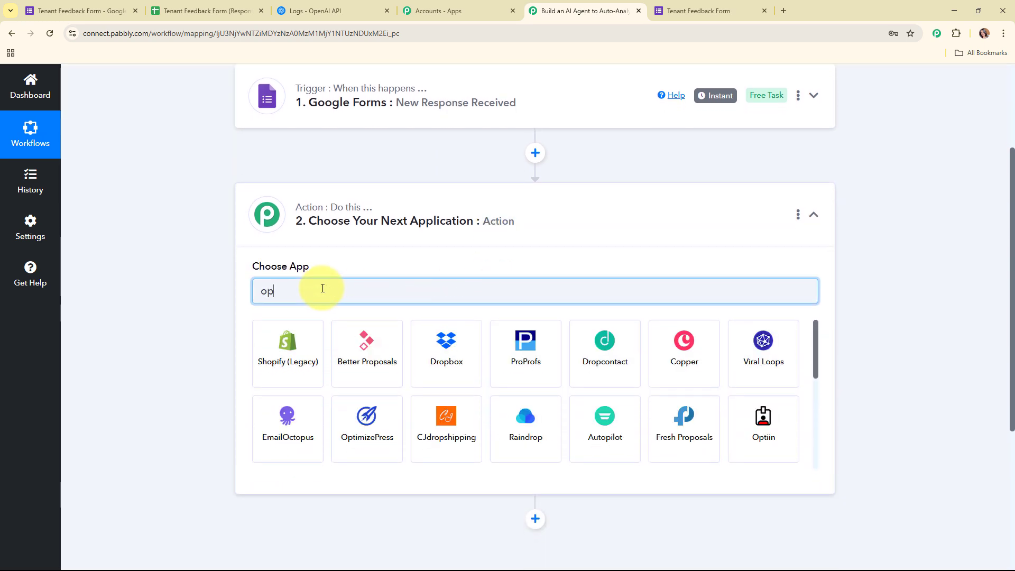
text(en)
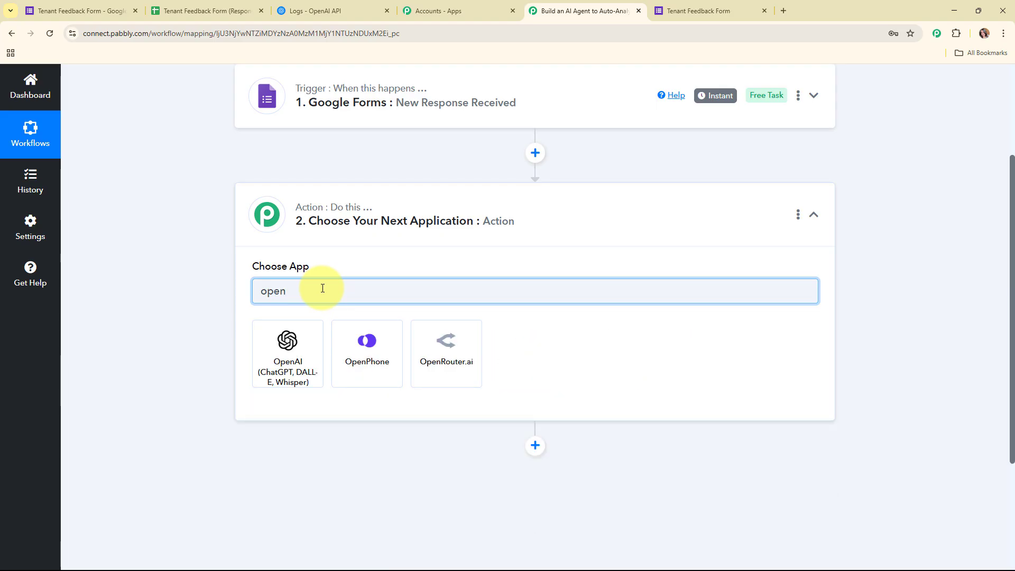
click(286, 354)
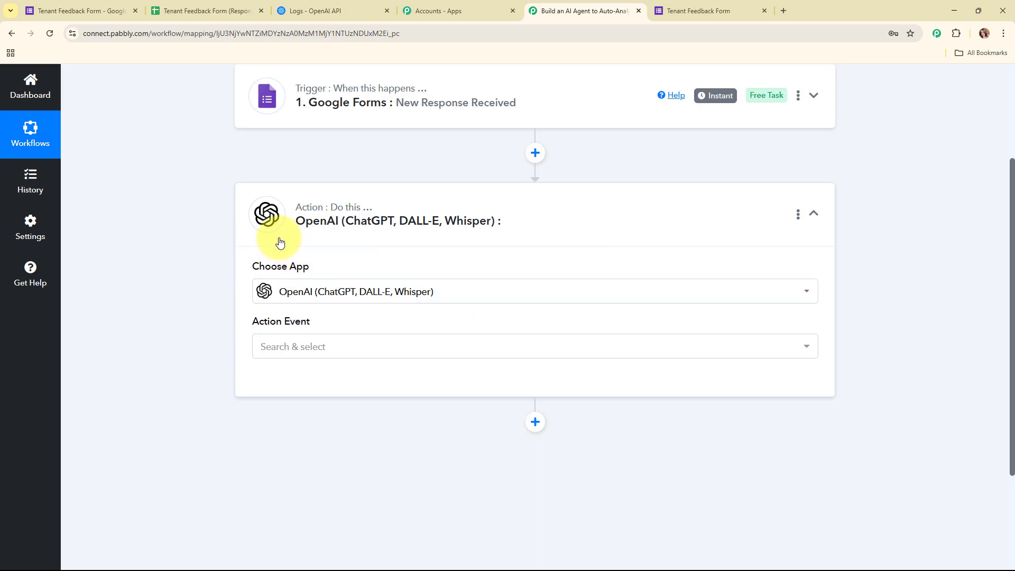
click(375, 346)
click(365, 178)
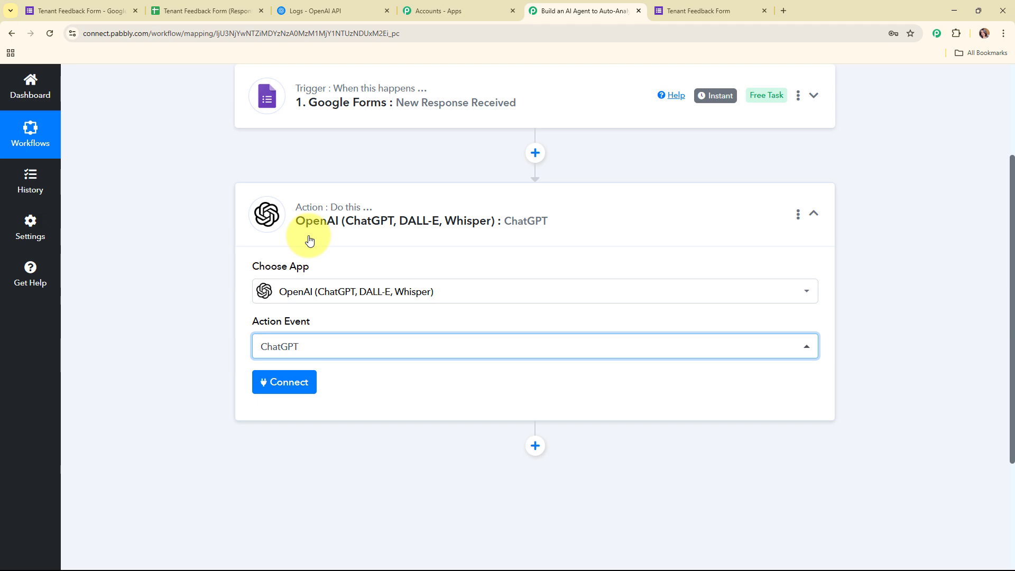
Step: Start adding a new OpenAI connection for the ChatGPT action and read where its API key comes from
click(309, 374)
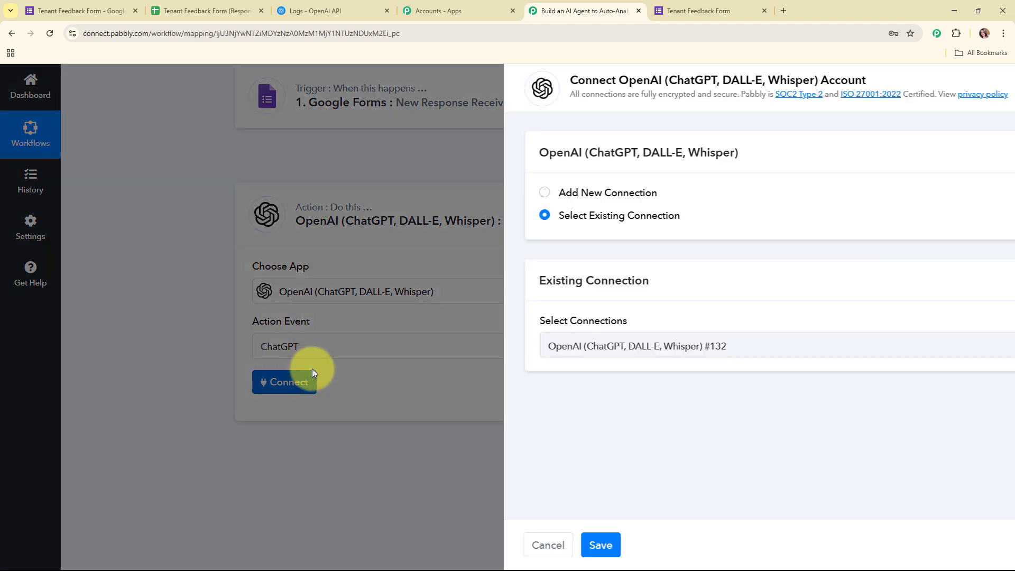
click(468, 194)
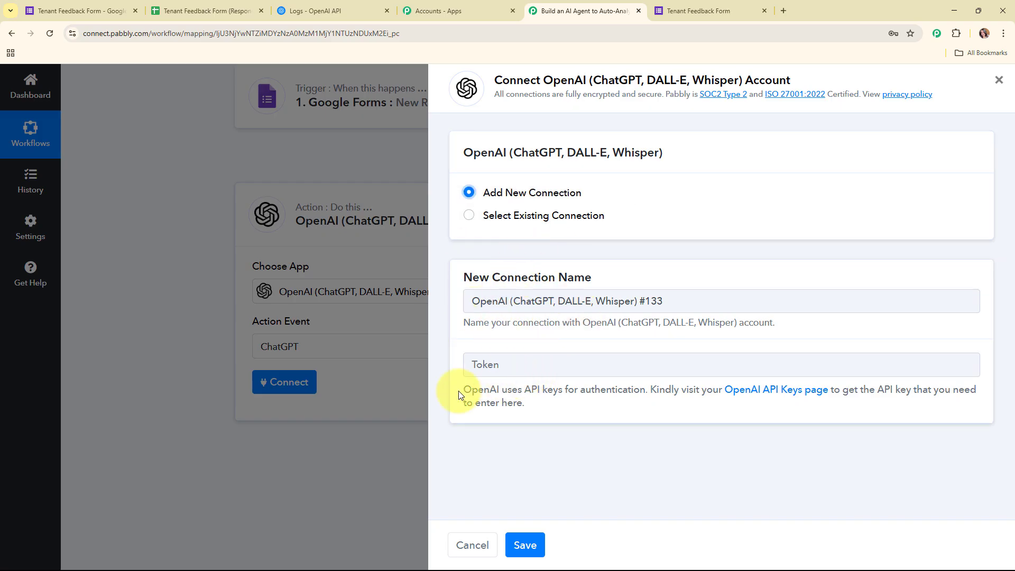
drag(464, 389, 562, 416)
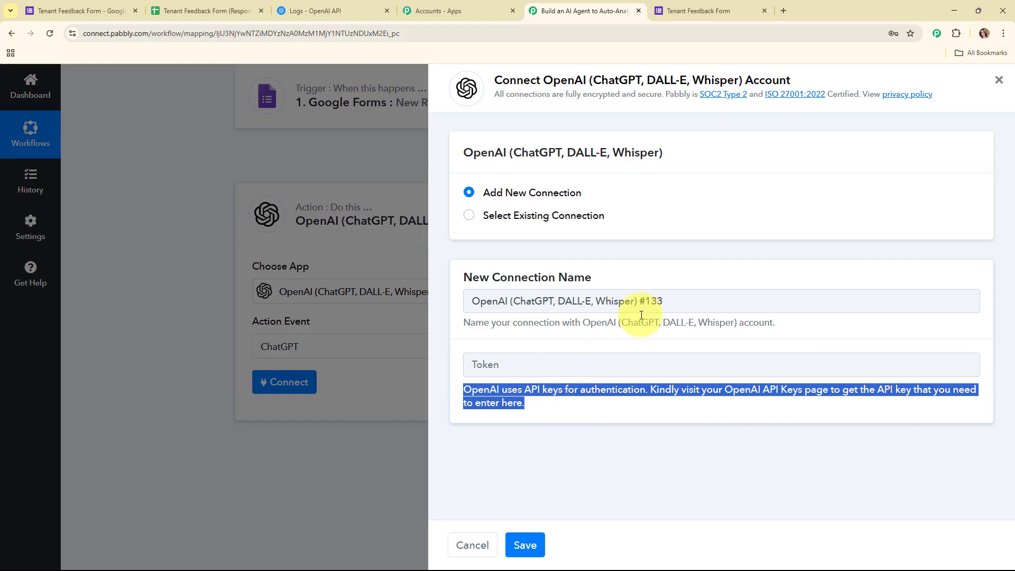
Step: Switch to the OpenAI platform, create a secret API key named Feedback Analysis in the Default project and copy it
click(354, 6)
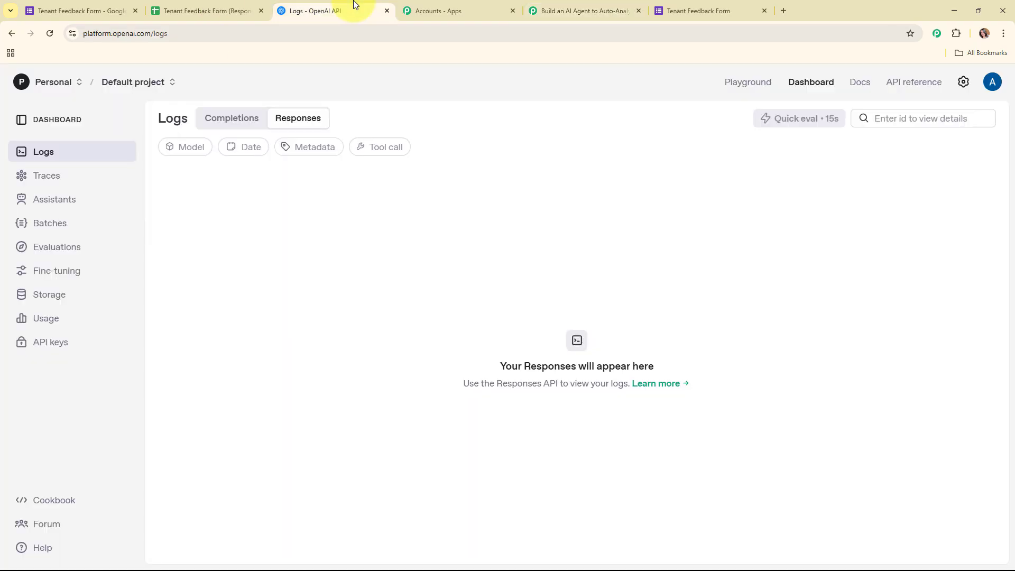
click(58, 348)
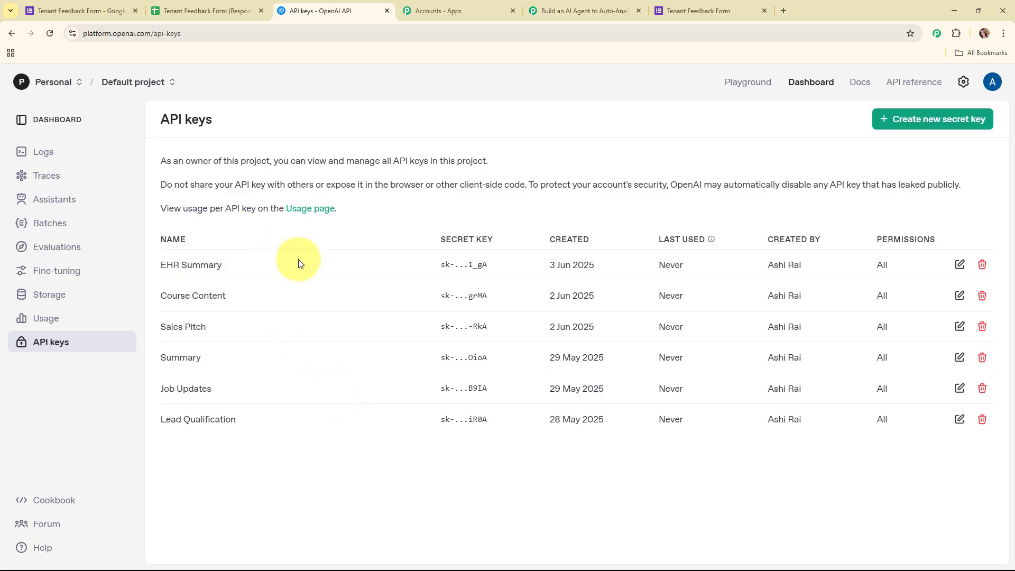
click(950, 127)
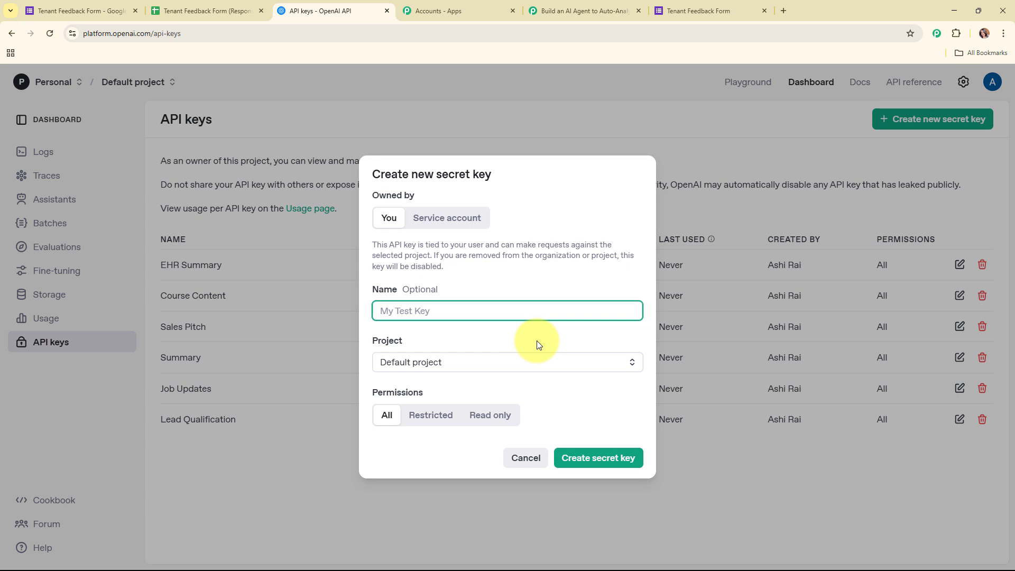
text(Feedback Analysis)
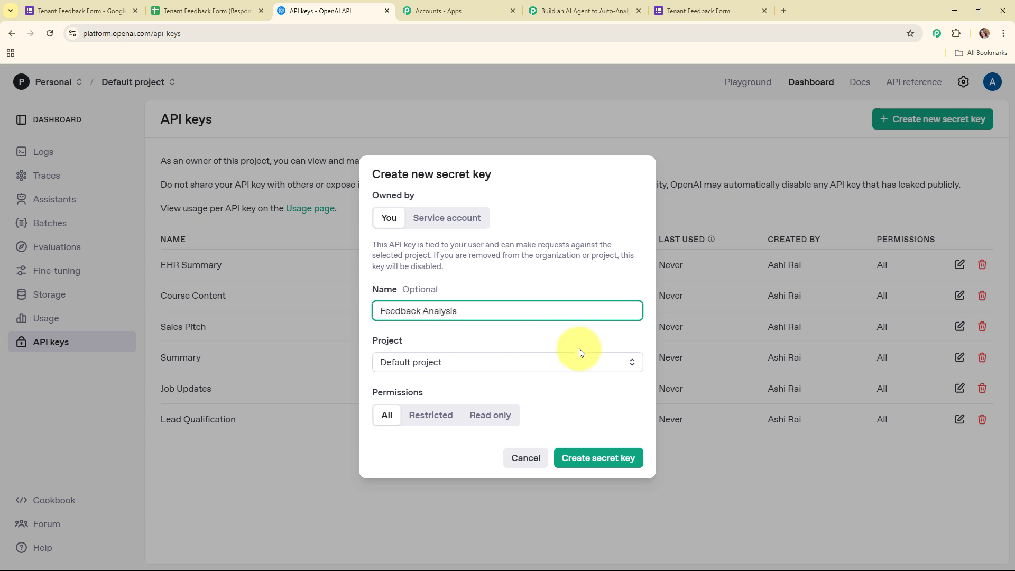
click(465, 366)
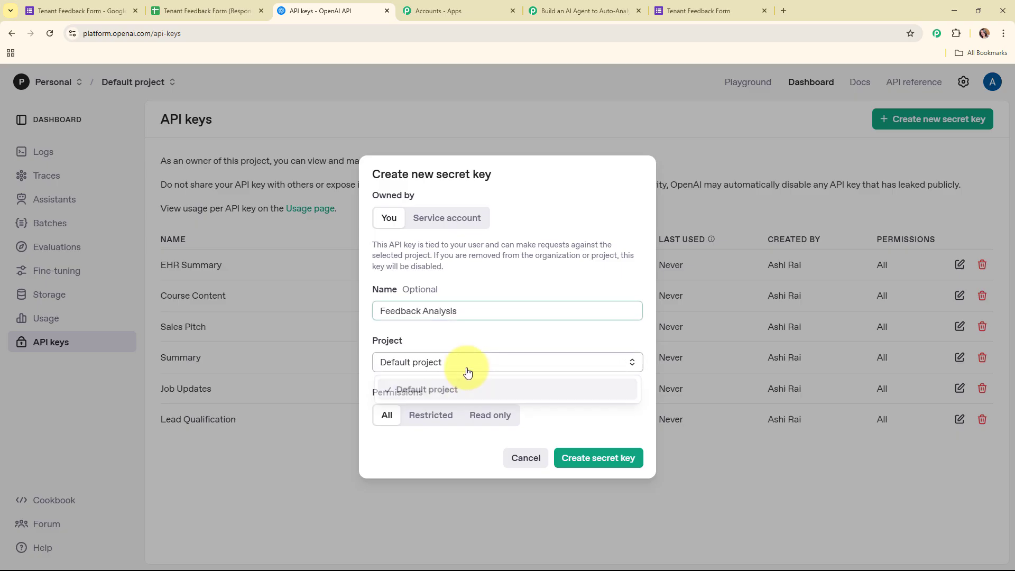
click(481, 401)
click(602, 456)
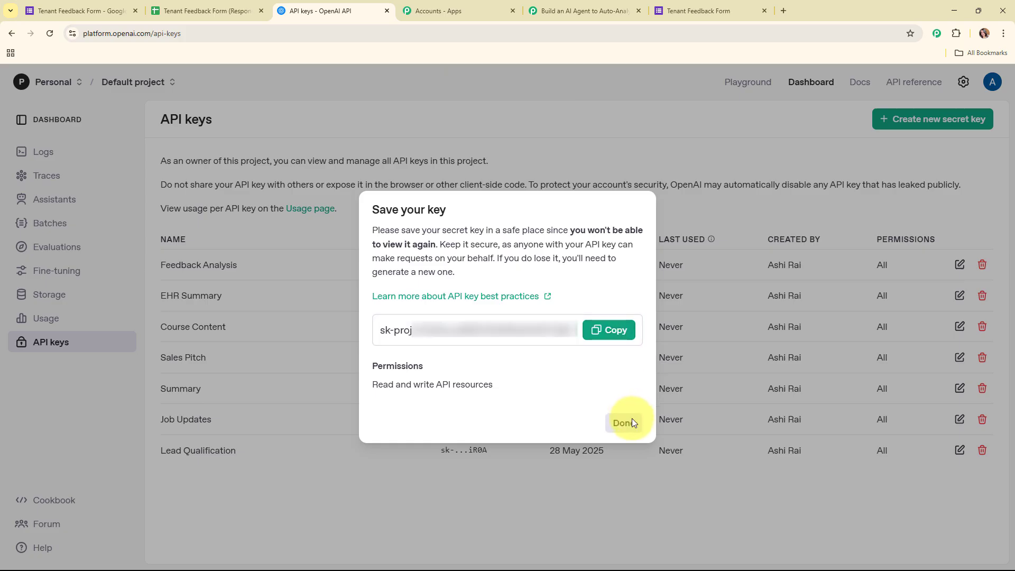
click(632, 422)
Step: Return to the Pabbly Connect workflow, paste the API key into the connection's Token field and save the OpenAI connection
click(581, 10)
right_click(523, 361)
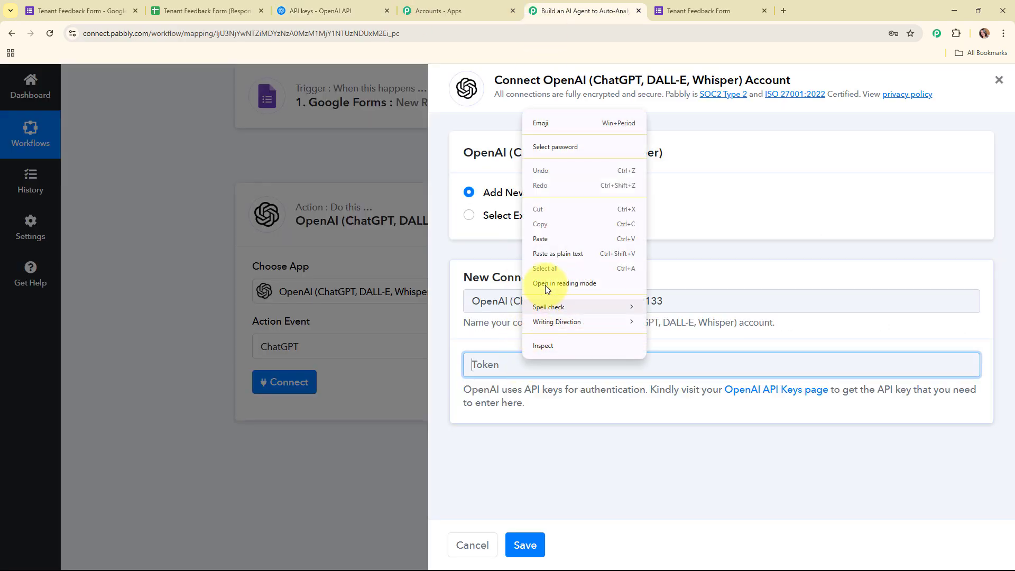
click(549, 239)
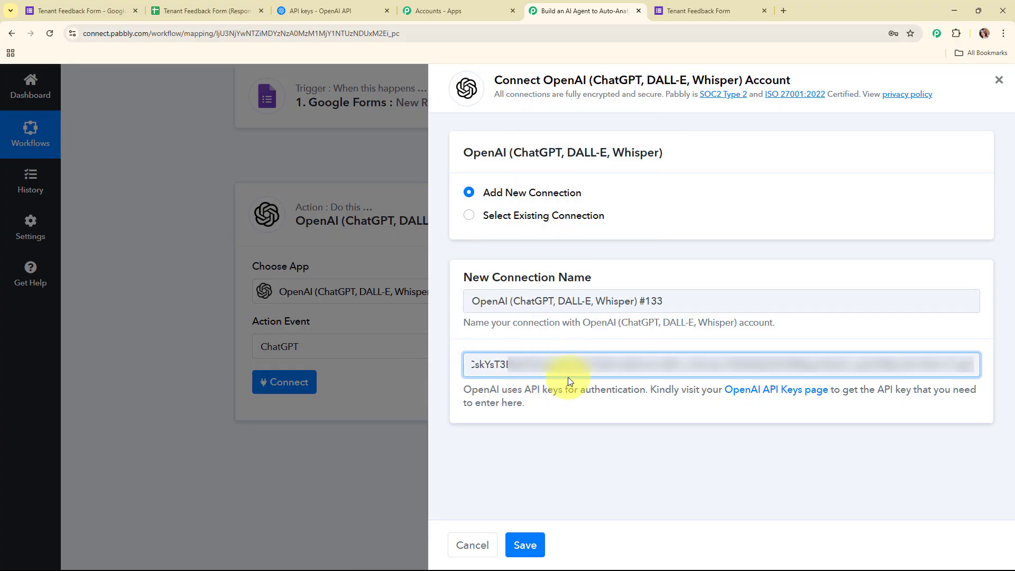
click(525, 545)
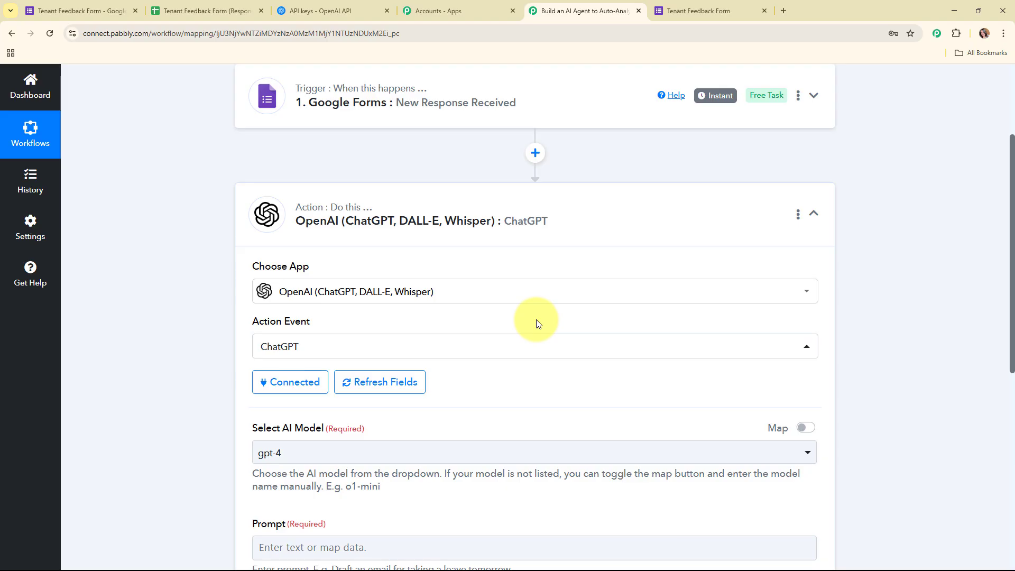
Step: Set the ChatGPT action's AI model to gpt-4o-mini
scroll(536, 320, down, 3)
scroll(536, 321, down, 1)
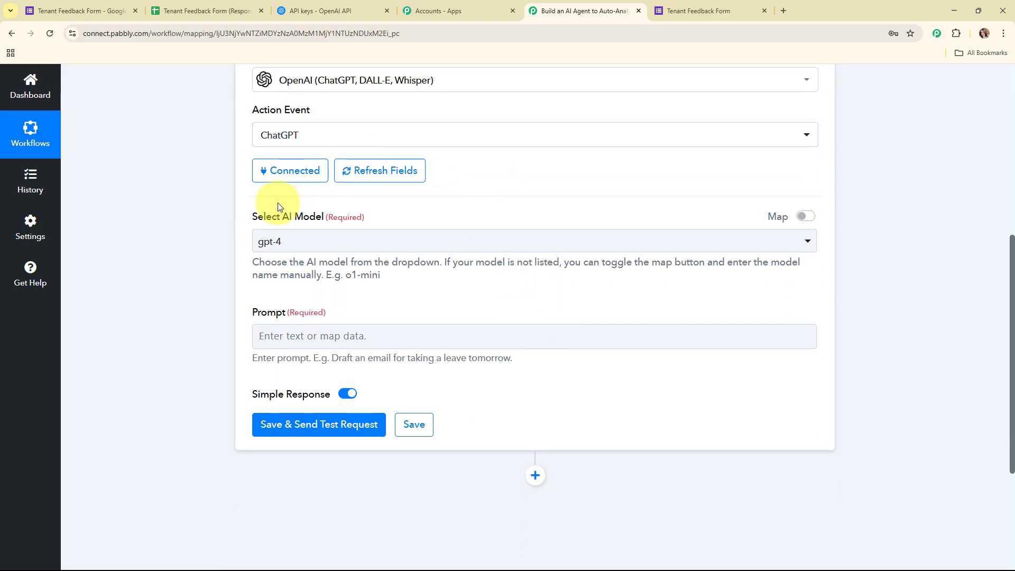
drag(246, 219, 427, 227)
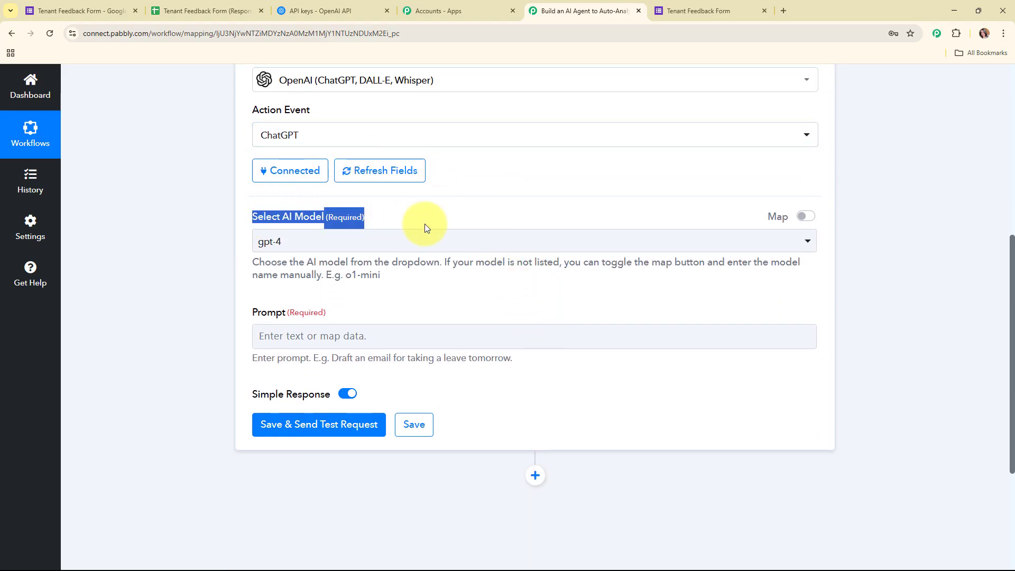
click(435, 292)
click(611, 248)
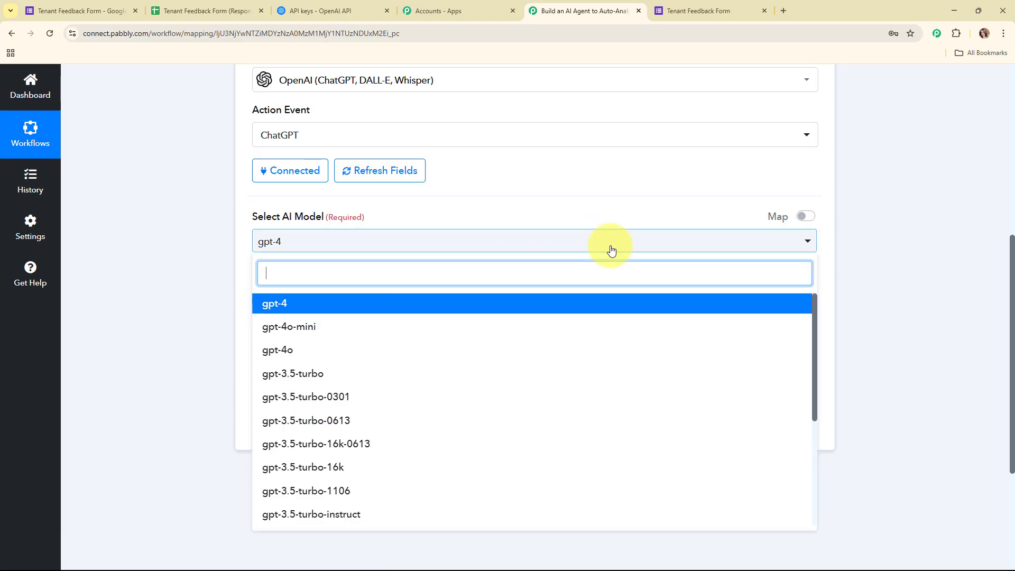
scroll(617, 374, down, 4)
scroll(616, 374, up, 4)
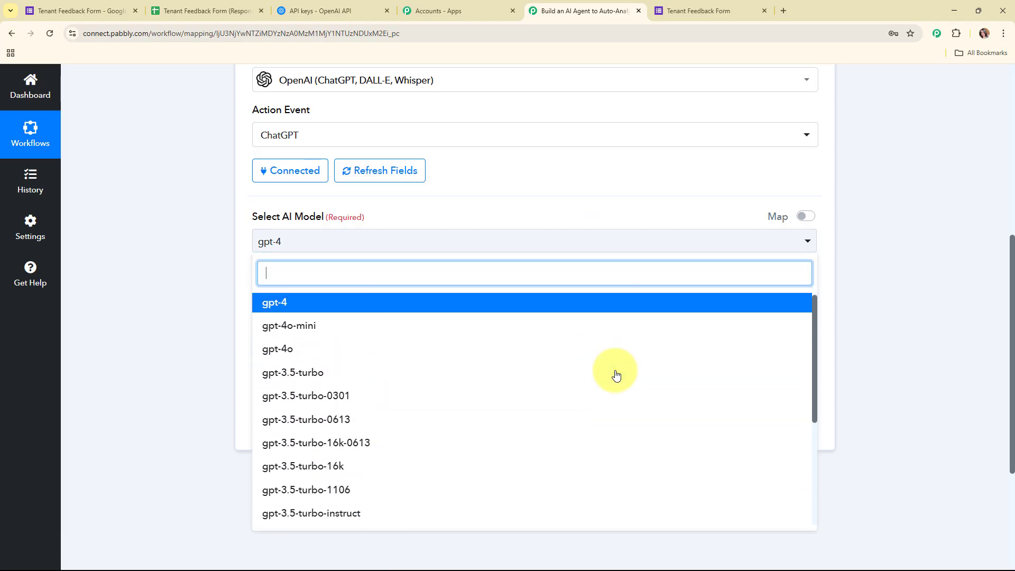
click(317, 328)
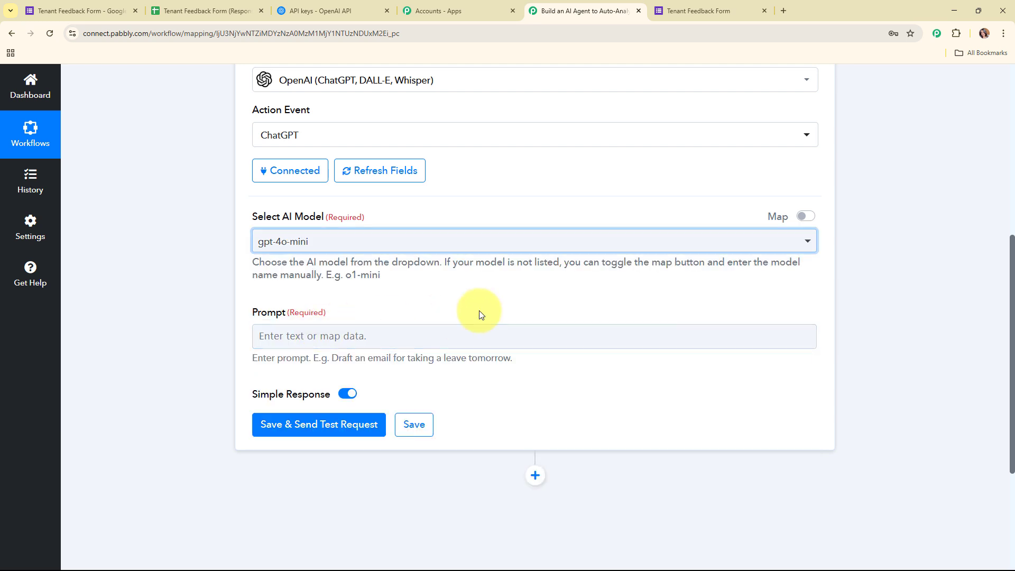
Step: Paste the prepared tenant feedback analyst prompt, with its Tenant Name, Property Name and Feedback Text placeholders, into the ChatGPT action's prompt
scroll(497, 286, down, 1)
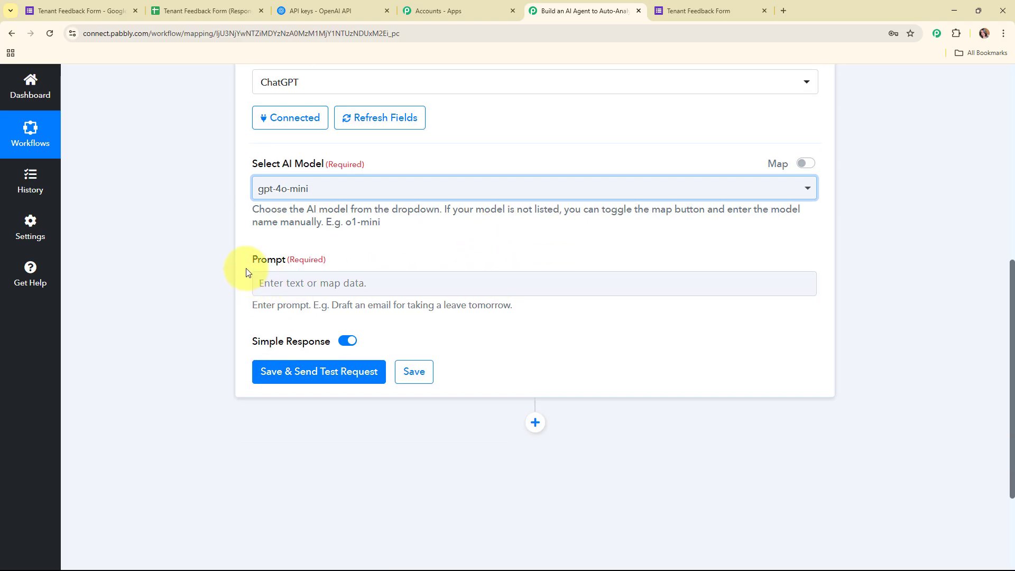
drag(252, 260, 414, 261)
click(460, 306)
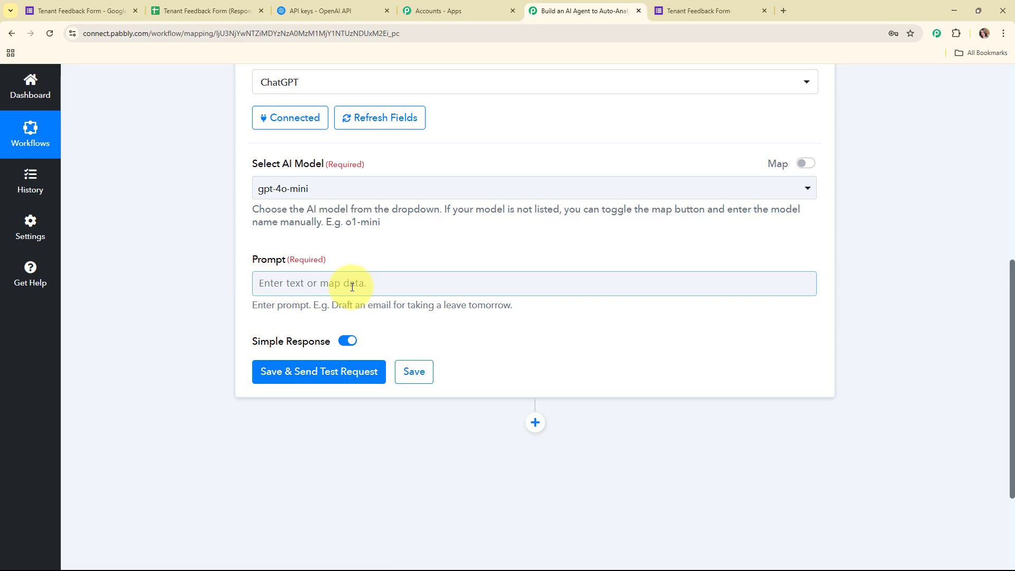
key(ctrl+v)
scroll(354, 287, up, 1)
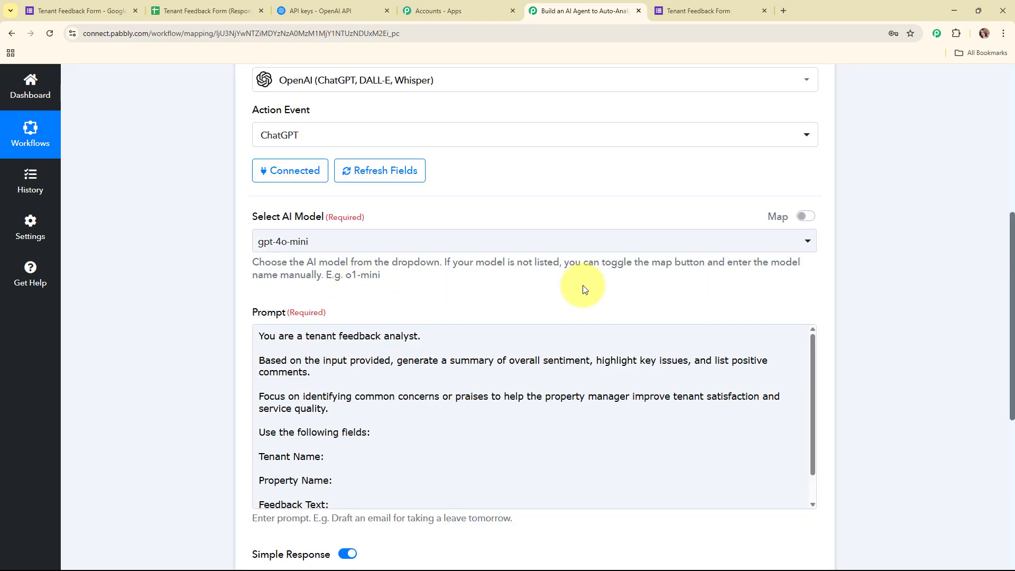
scroll(636, 283, down, 2)
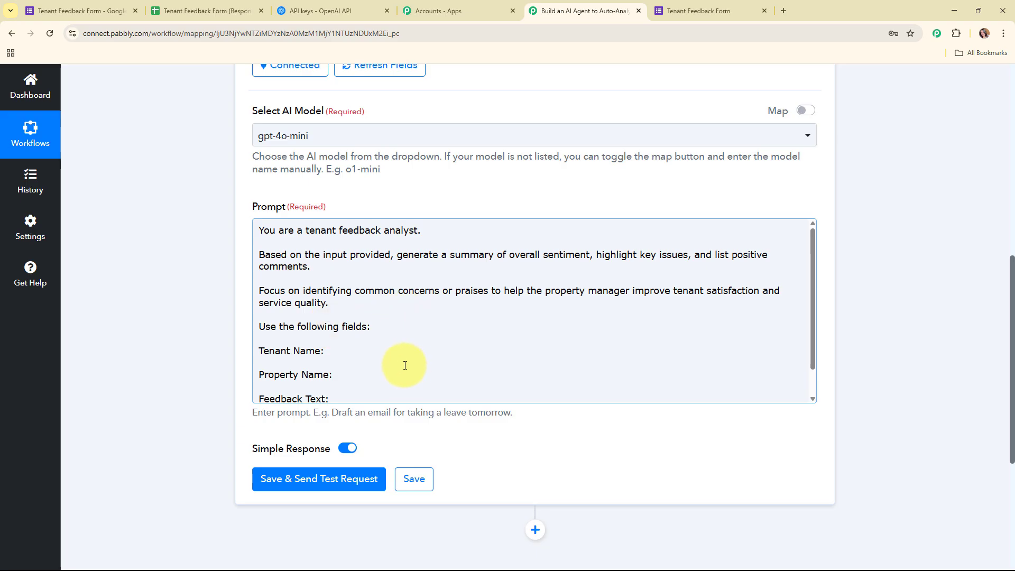
Step: Map the Google Forms Tenant Name value after the Tenant Name label in the prompt
click(368, 352)
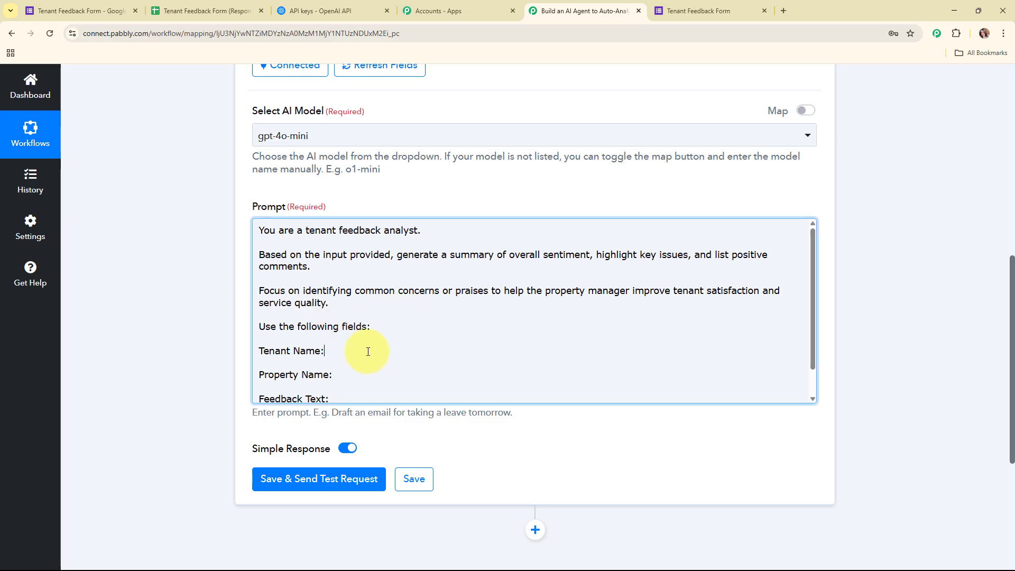
scroll(606, 303, down, 1)
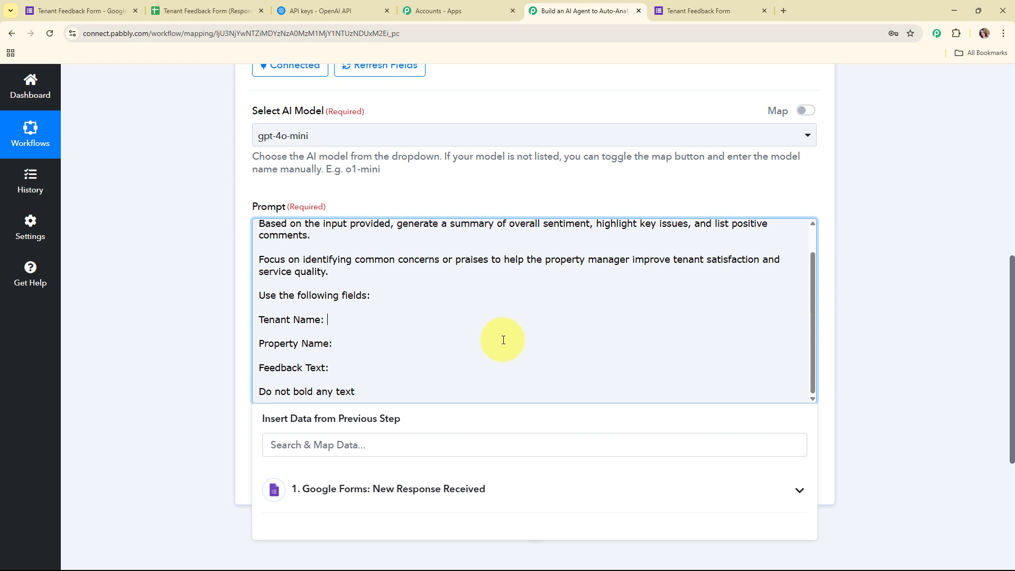
scroll(613, 372, down, 3)
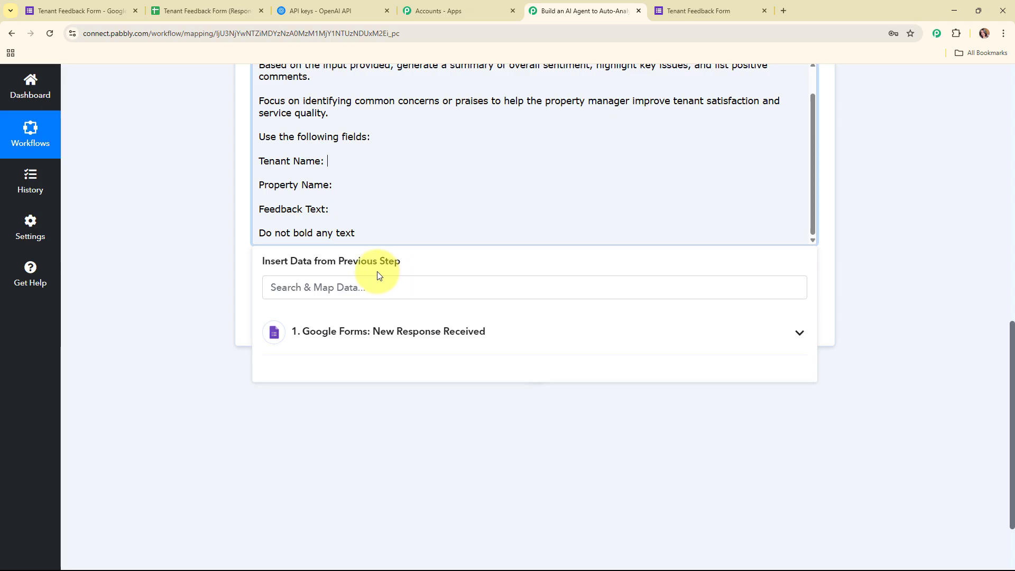
click(535, 344)
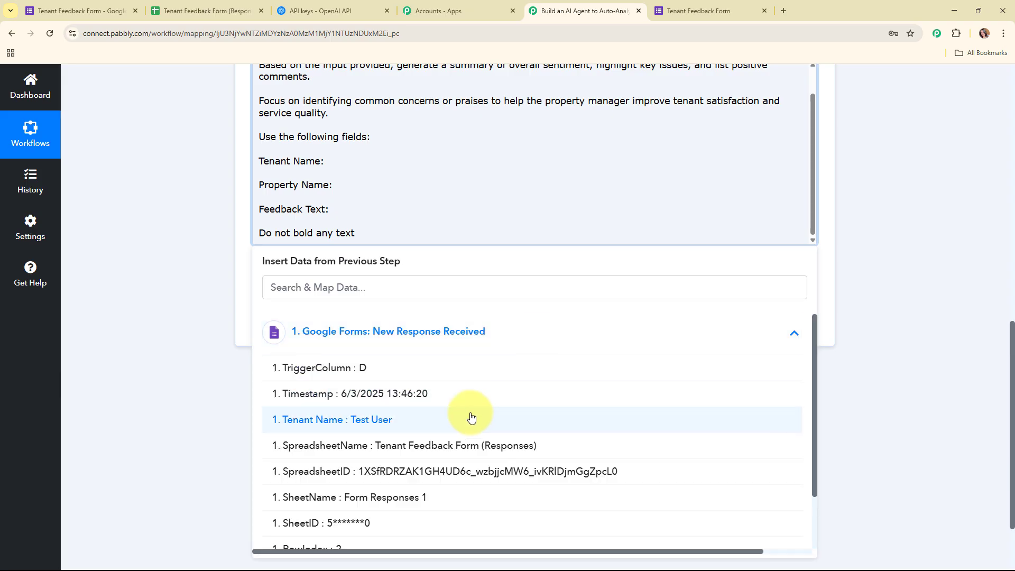
click(421, 422)
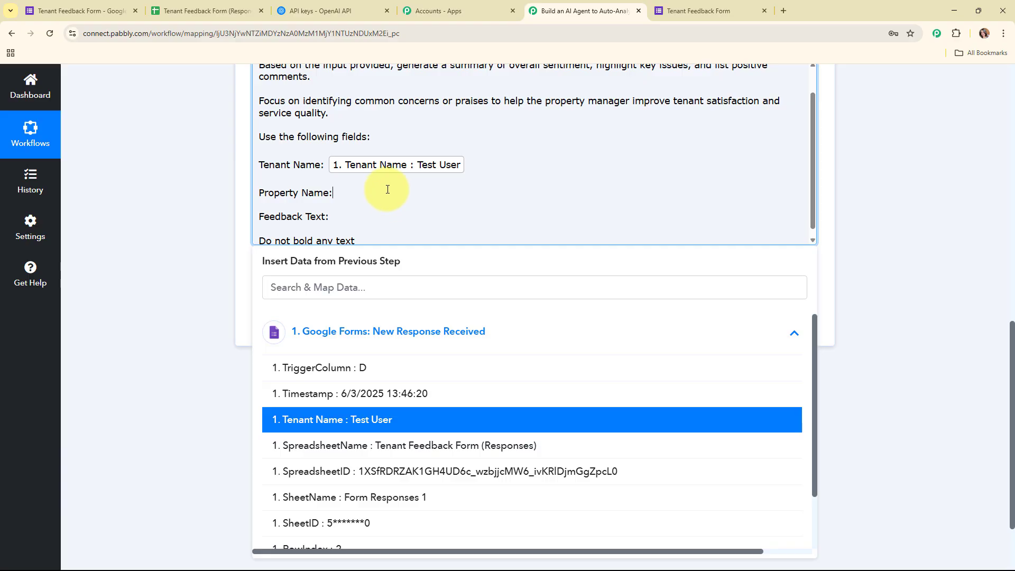
Step: Map the Google Forms Property Name and Feedback values after the Property Name and Feedback Text labels in the prompt
click(419, 334)
scroll(444, 483, down, 1)
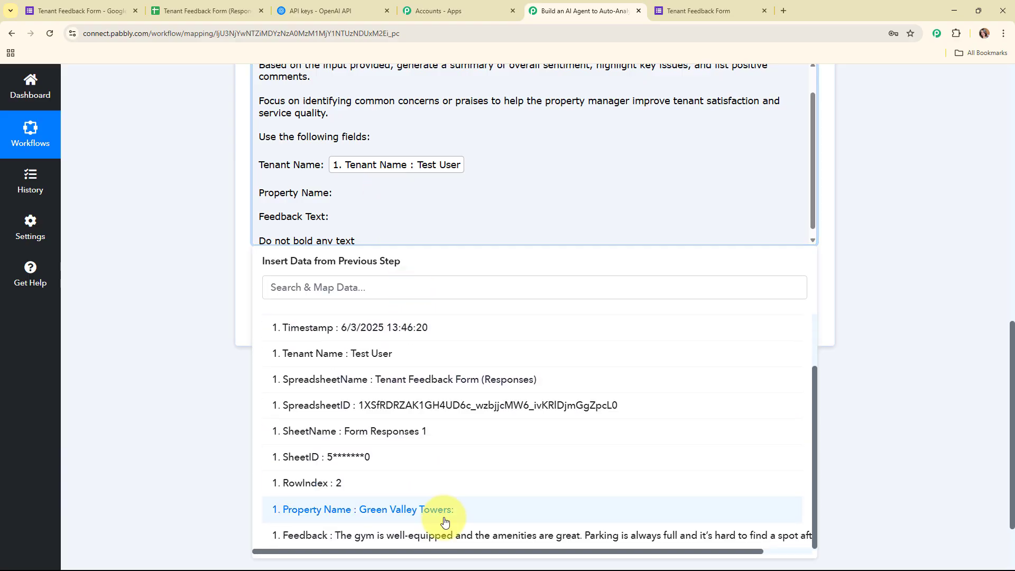
click(444, 516)
click(373, 221)
click(400, 341)
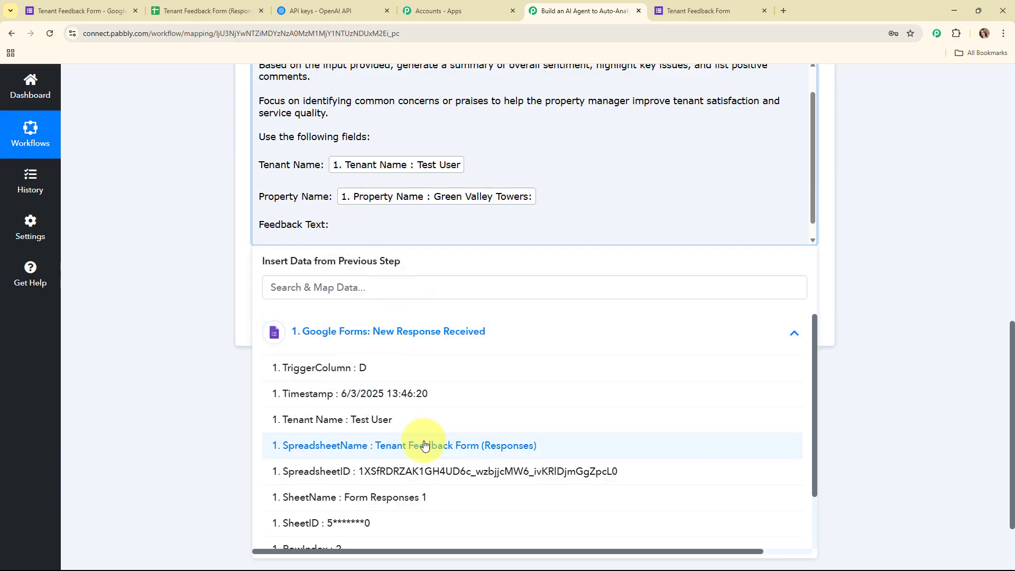
scroll(425, 446, down, 2)
click(401, 545)
click(155, 185)
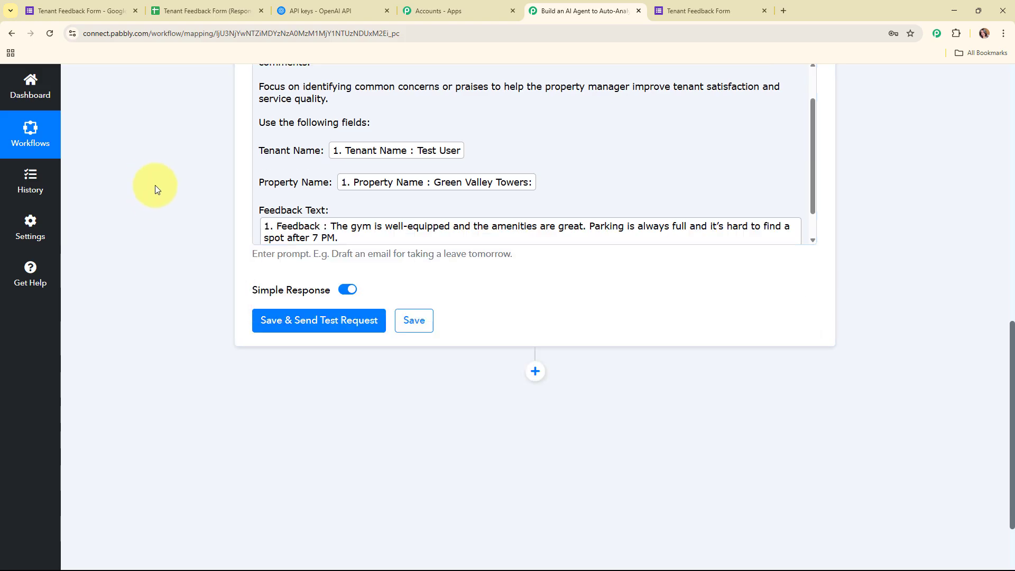
Step: Save the ChatGPT action and send a test request with Simple Response enabled
scroll(887, 259, down, 3)
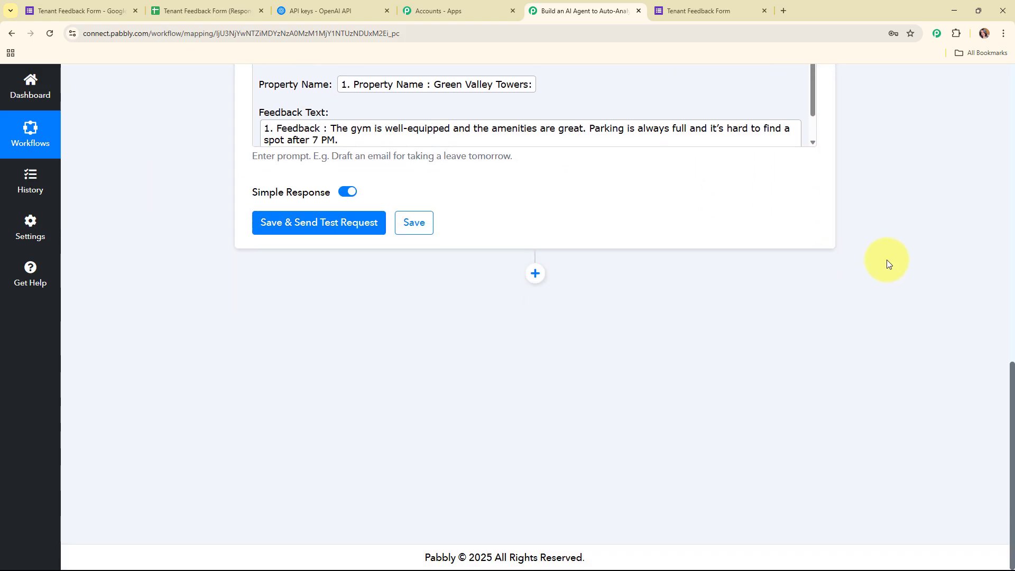
scroll(887, 259, up, 3)
click(313, 377)
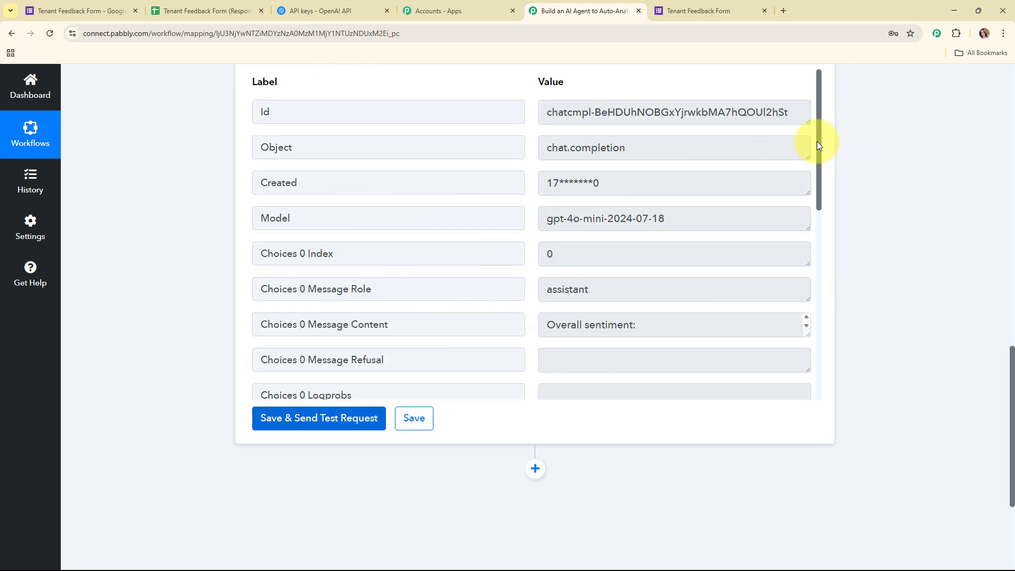
Step: Enlarge and read the message content in the ChatGPT test response, and collapse the action step
scroll(819, 174, down, 2)
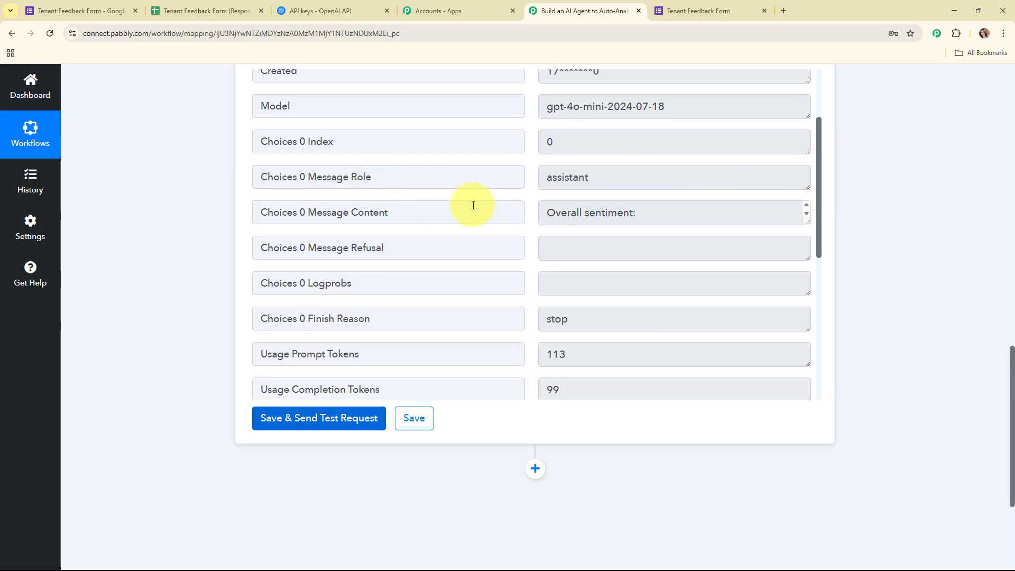
drag(808, 222, 805, 381)
scroll(725, 270, down, 4)
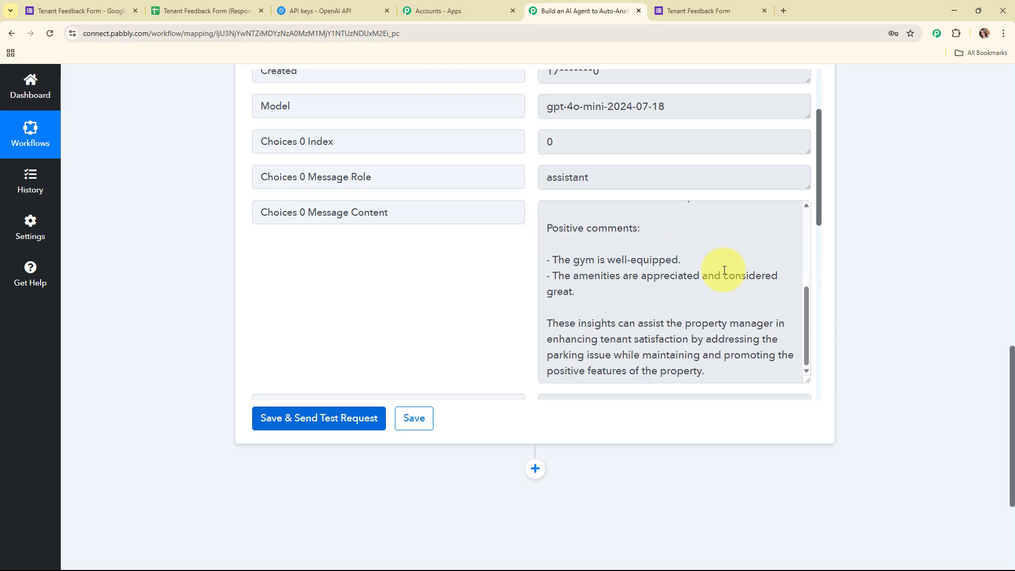
scroll(944, 291, up, 15)
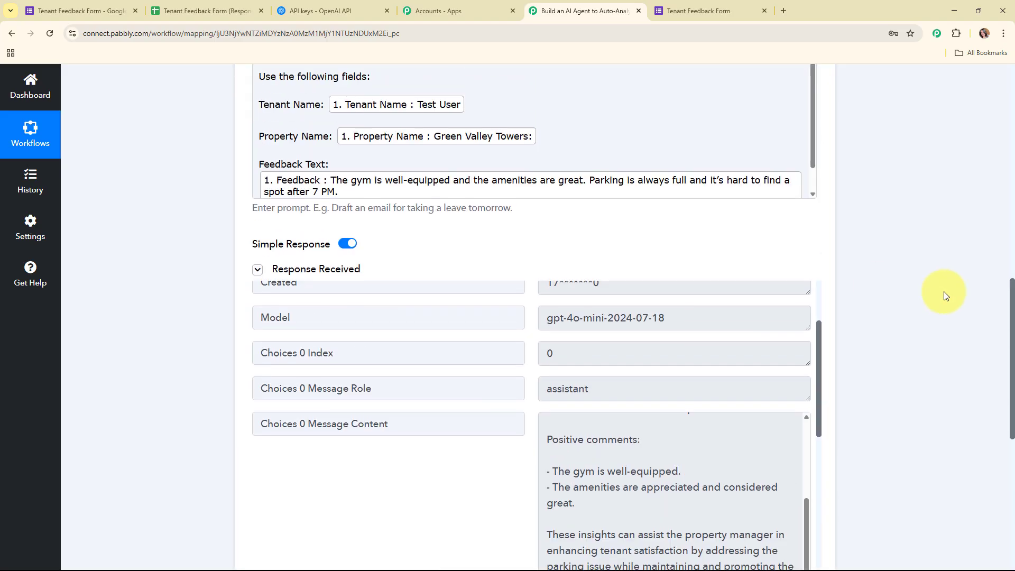
click(681, 197)
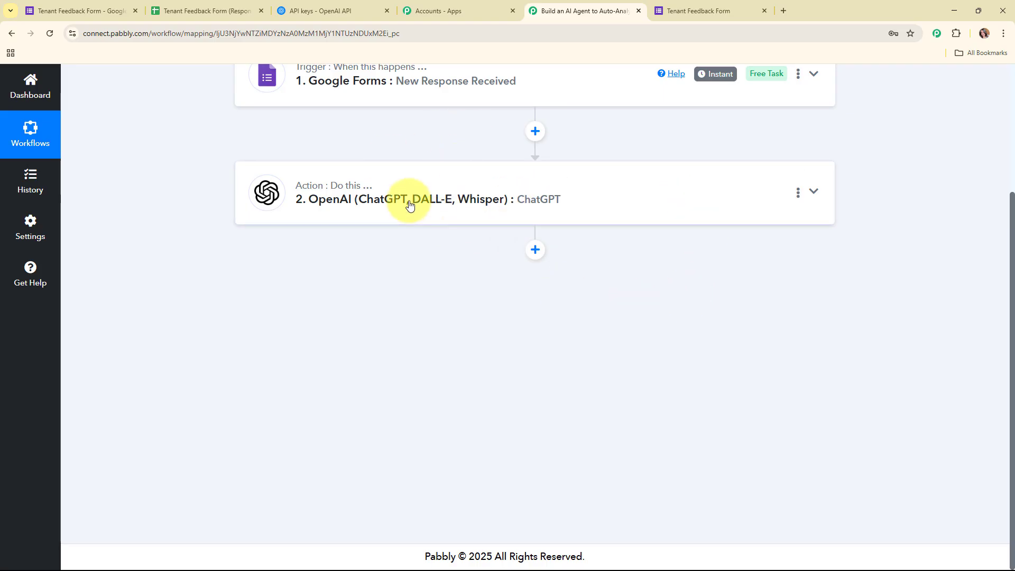
Step: Switch to the Tenant Feedback Form (Responses) spreadsheet and add an Analysis sheet with Tenant Name and Analysis Generated headers
click(212, 11)
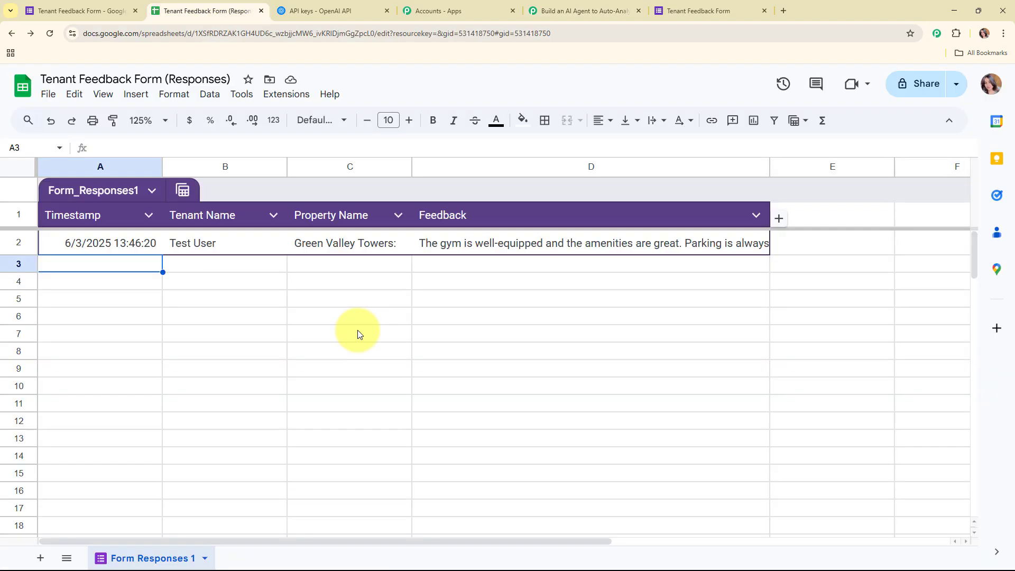
click(41, 558)
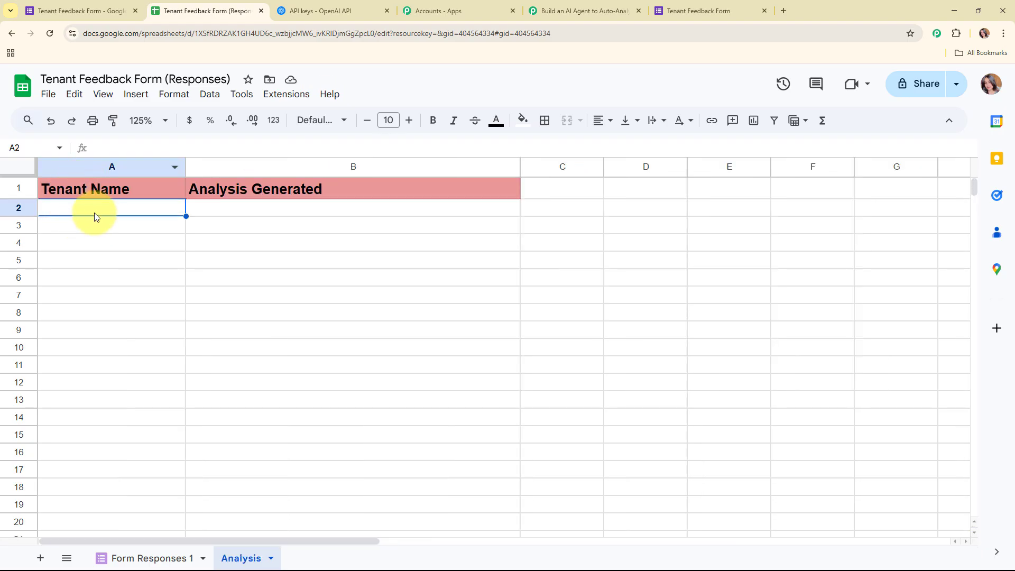
click(258, 218)
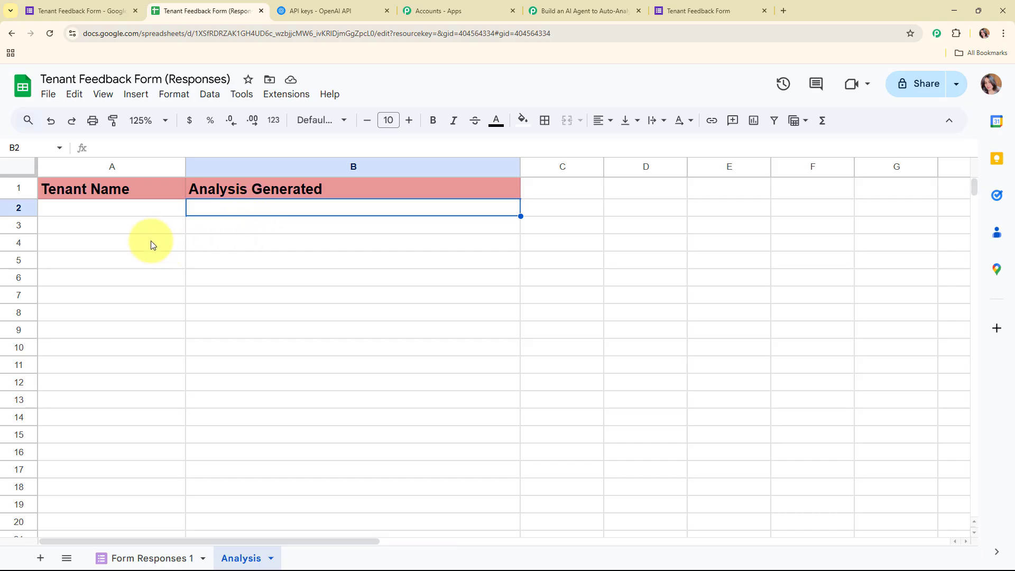
Step: Switch to the Pabbly Connect workflow and add a Google Sheets action with the Add New Row event after the ChatGPT step
click(570, 8)
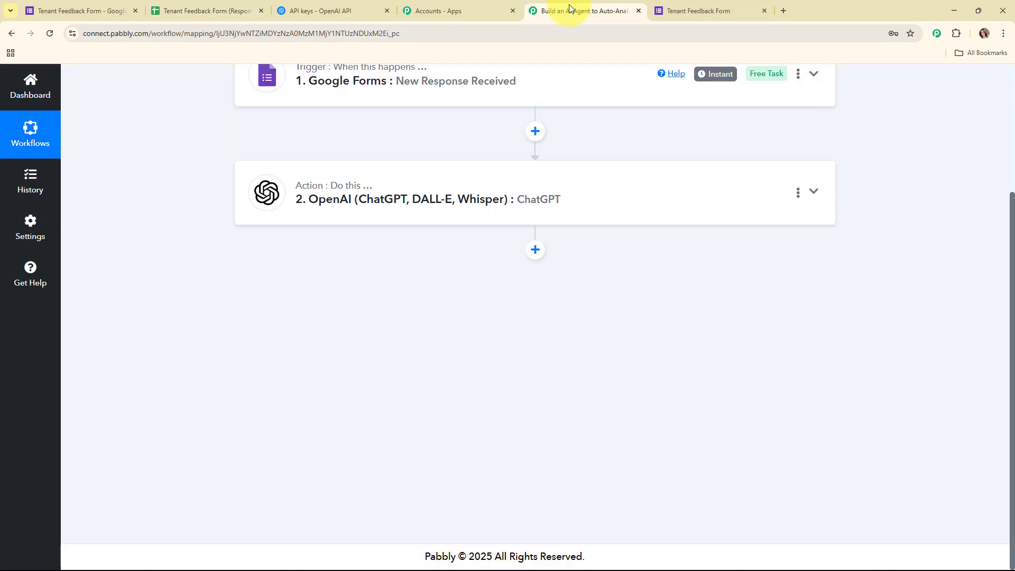
click(535, 250)
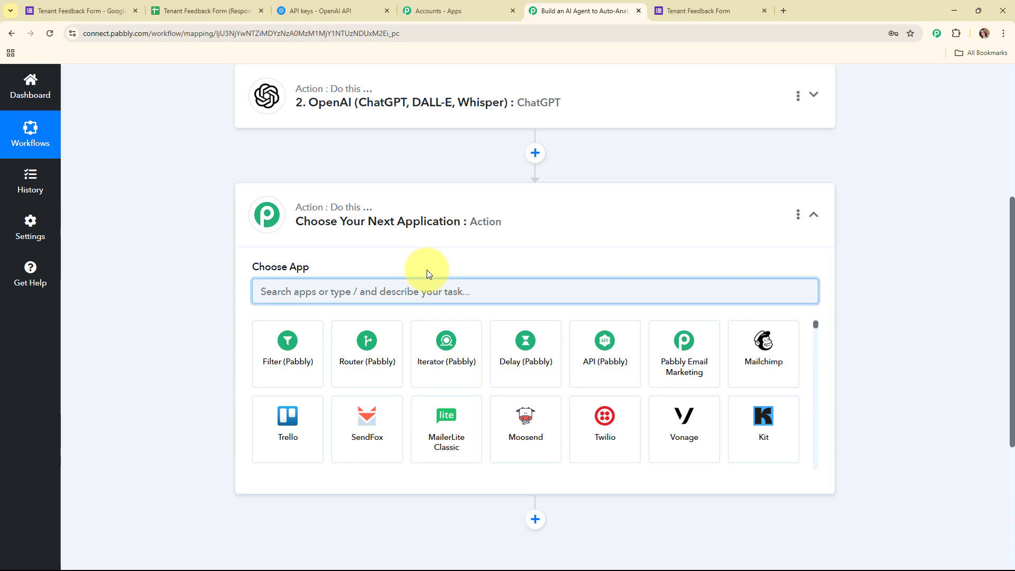
text(Shhe)
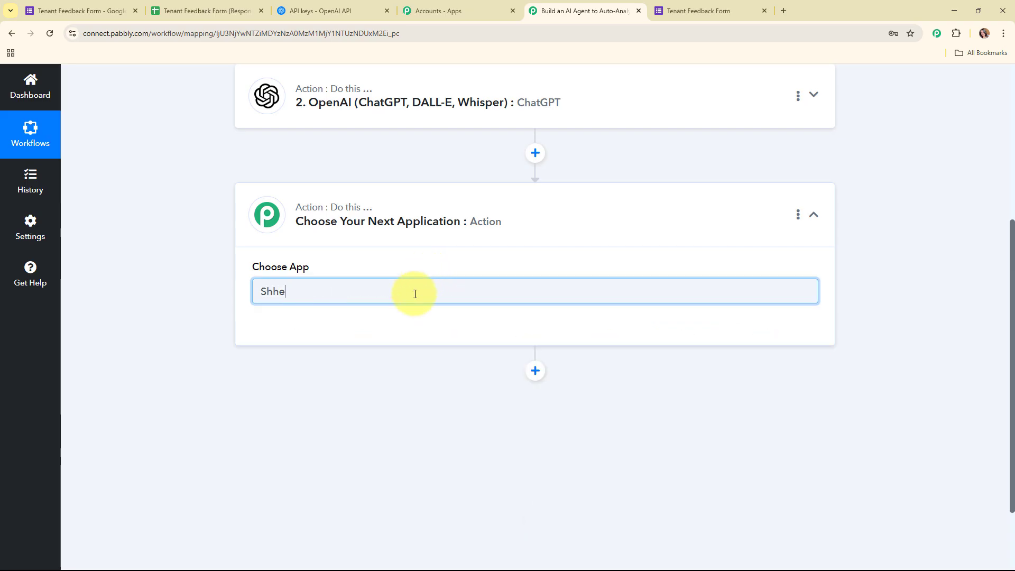
key(BackSpace)
key(BackSpace)
text(ee)
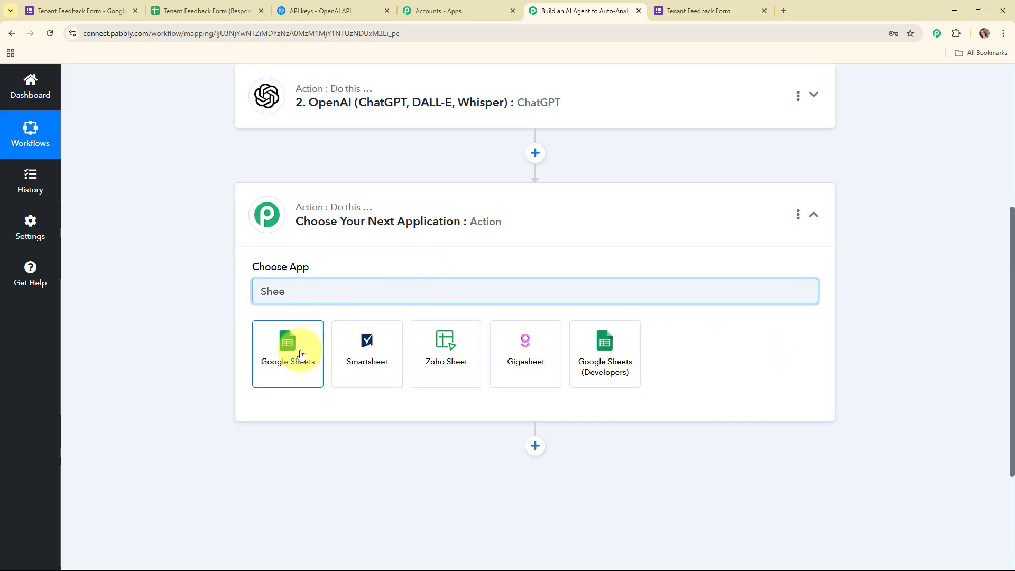
click(304, 341)
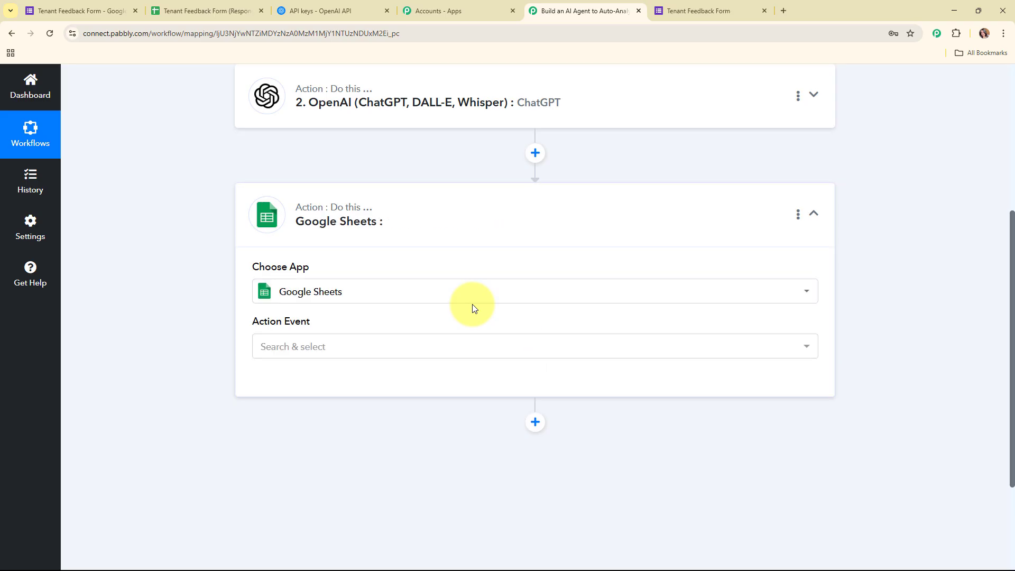
click(379, 348)
click(380, 153)
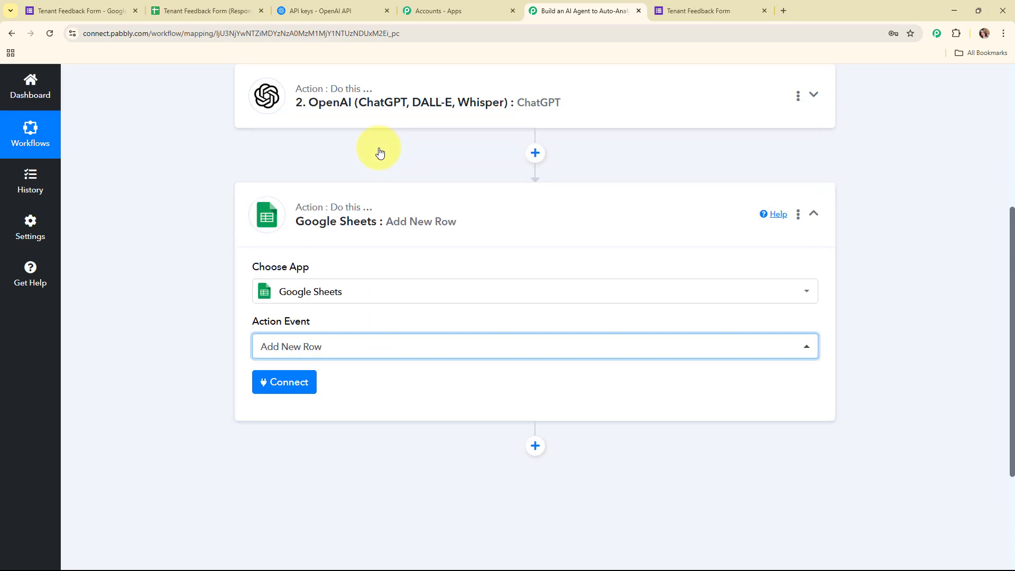
Step: Connect Google Sheets through a new connection named Google Sheets #164, signing in with Google and allowing access
scroll(467, 235, up, 1)
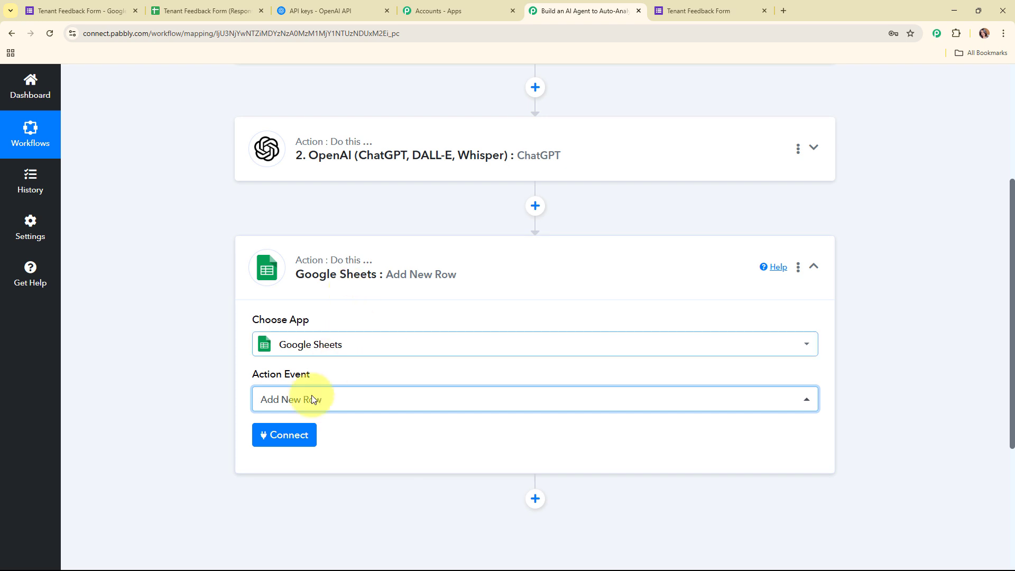
click(287, 436)
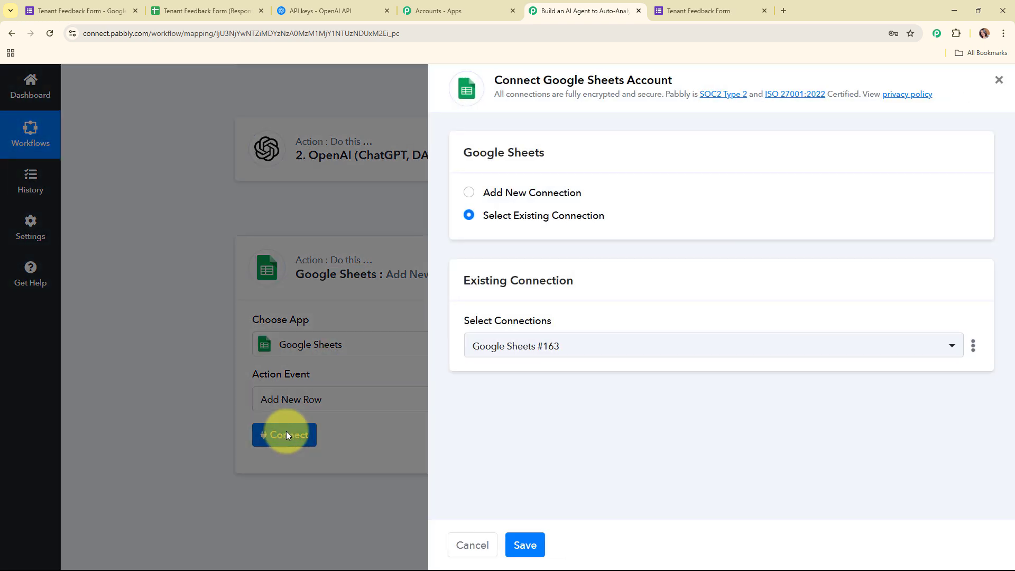
click(472, 195)
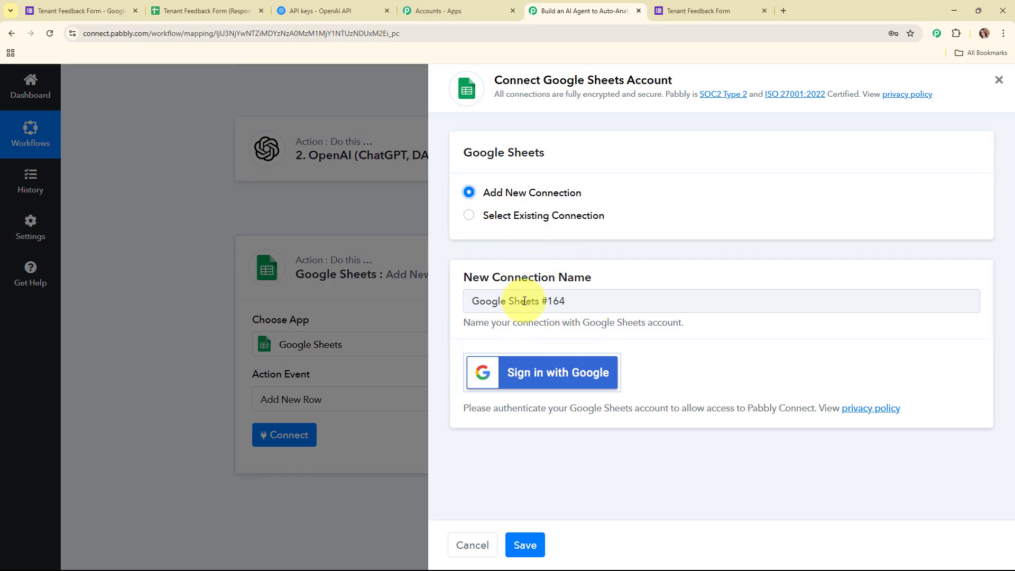
click(553, 378)
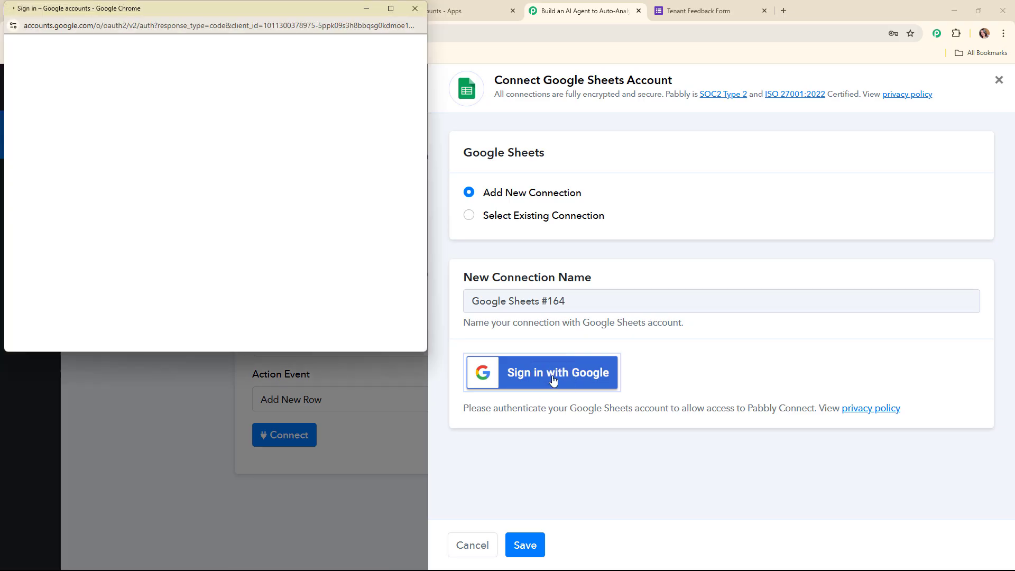
click(370, 137)
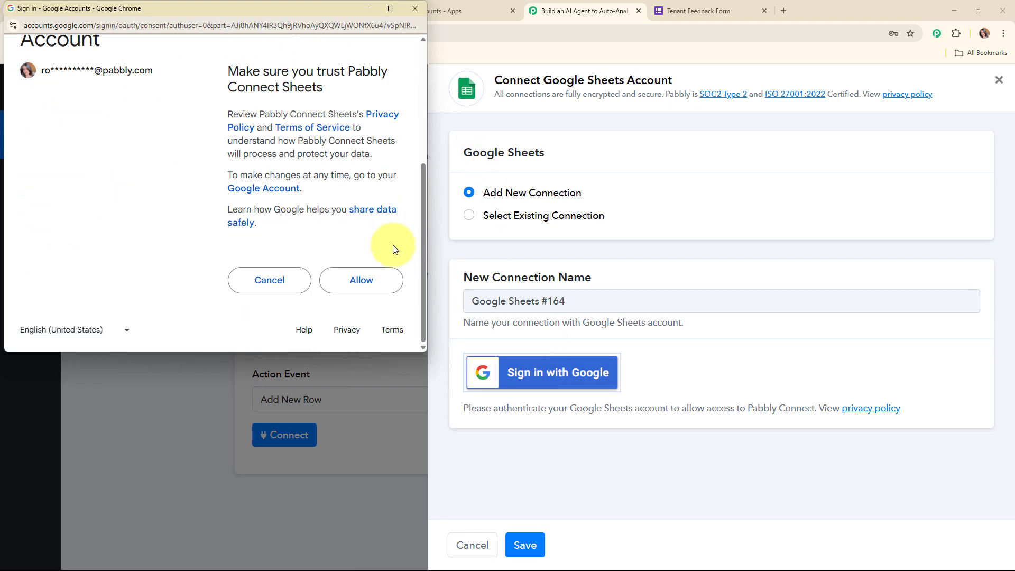
click(369, 282)
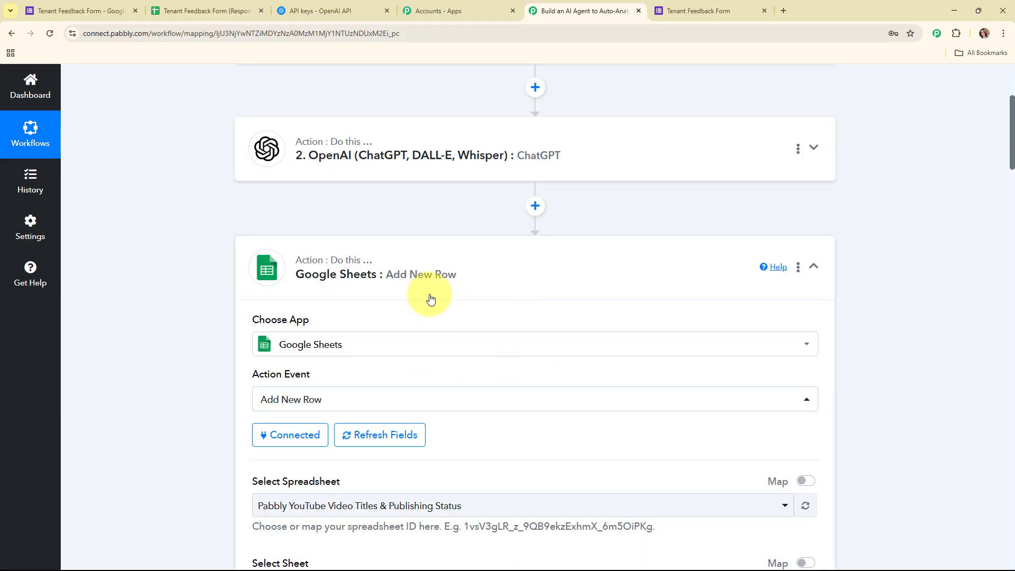
Step: Set the action's spreadsheet to Tenant Feedback Form (Responses) and its sheet to Analysis
scroll(543, 347, down, 5)
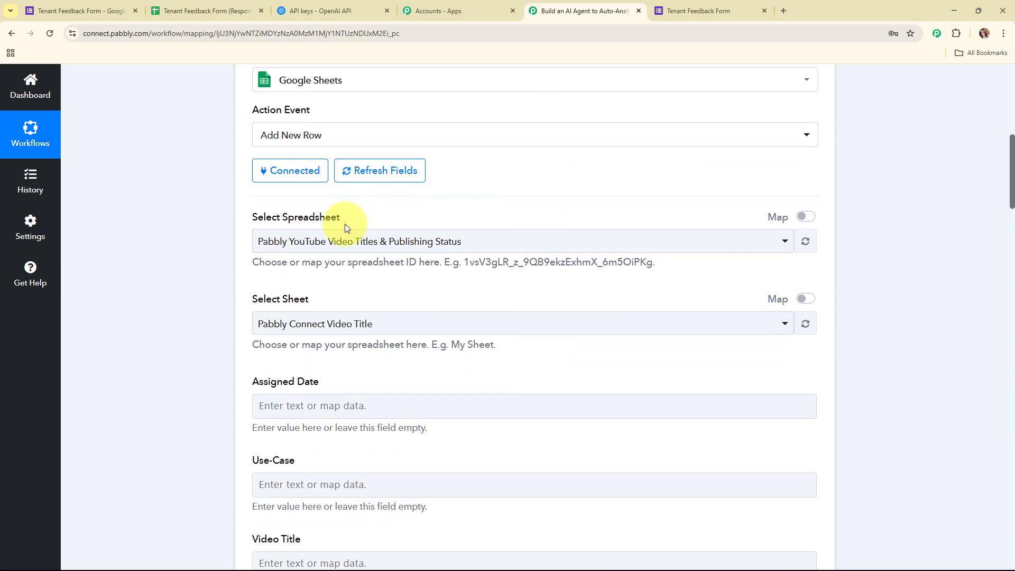
drag(345, 219, 252, 225)
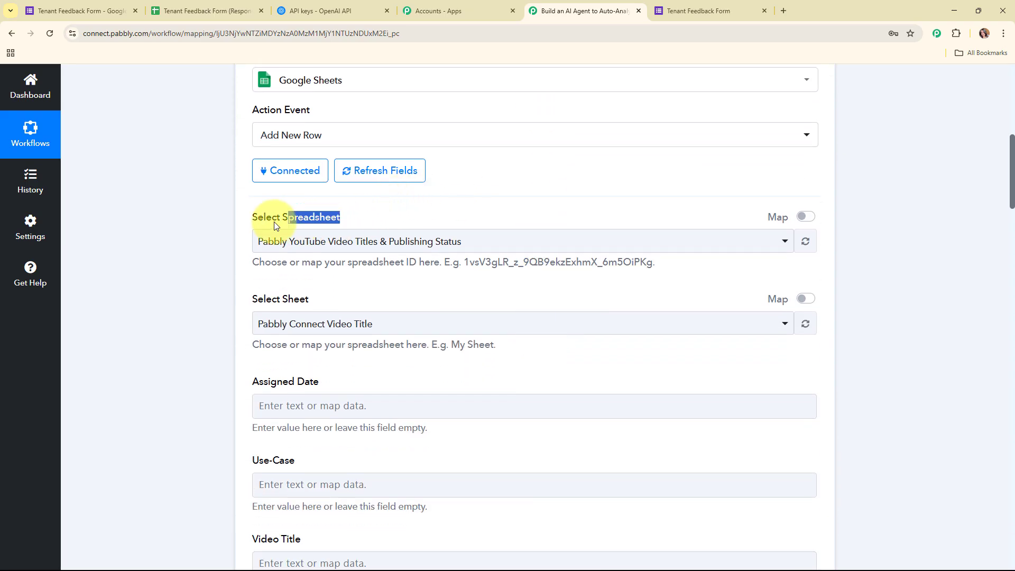
click(208, 4)
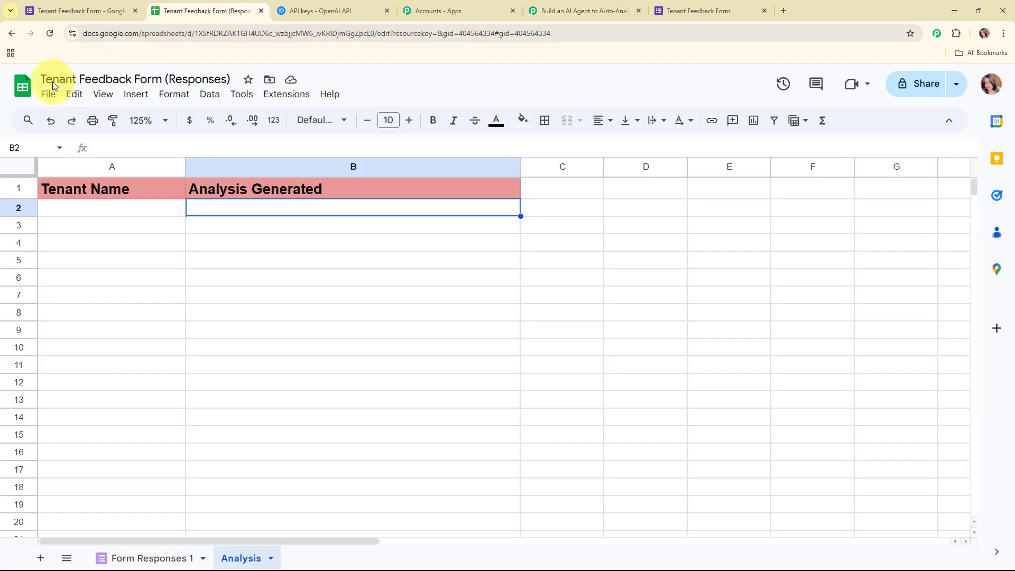
click(534, 12)
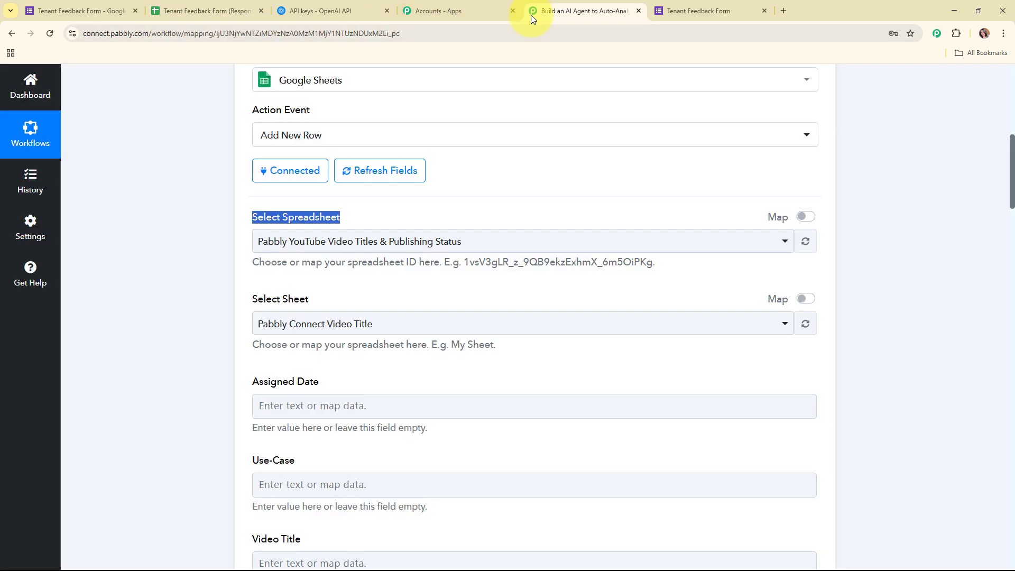
click(465, 243)
click(439, 324)
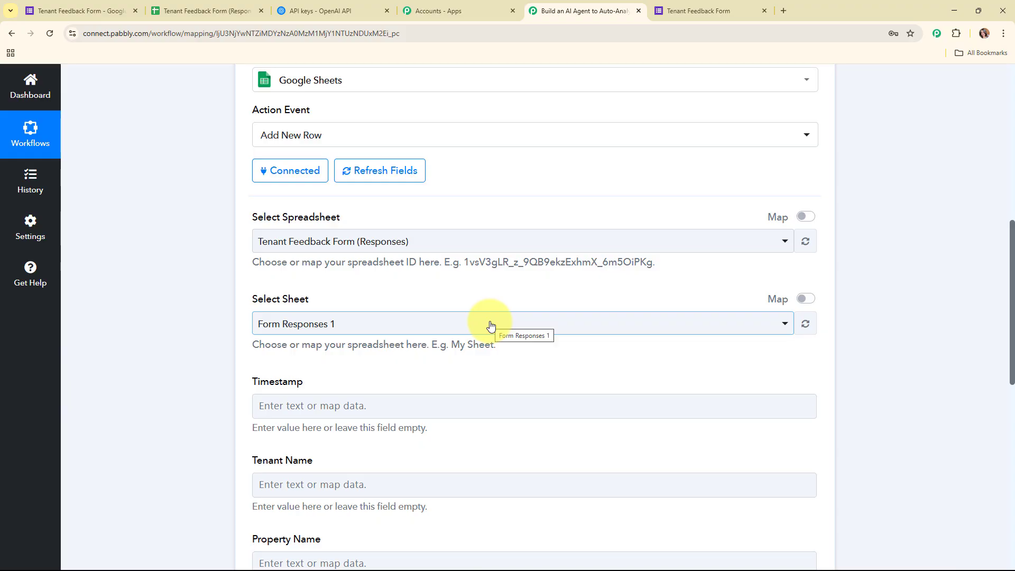
click(490, 325)
scroll(476, 322, down, 2)
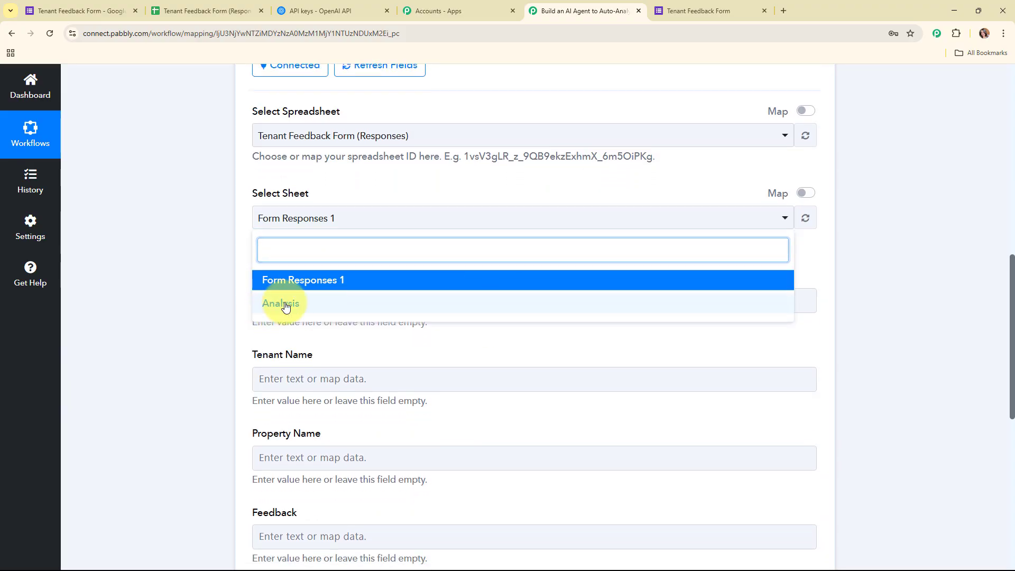
click(280, 303)
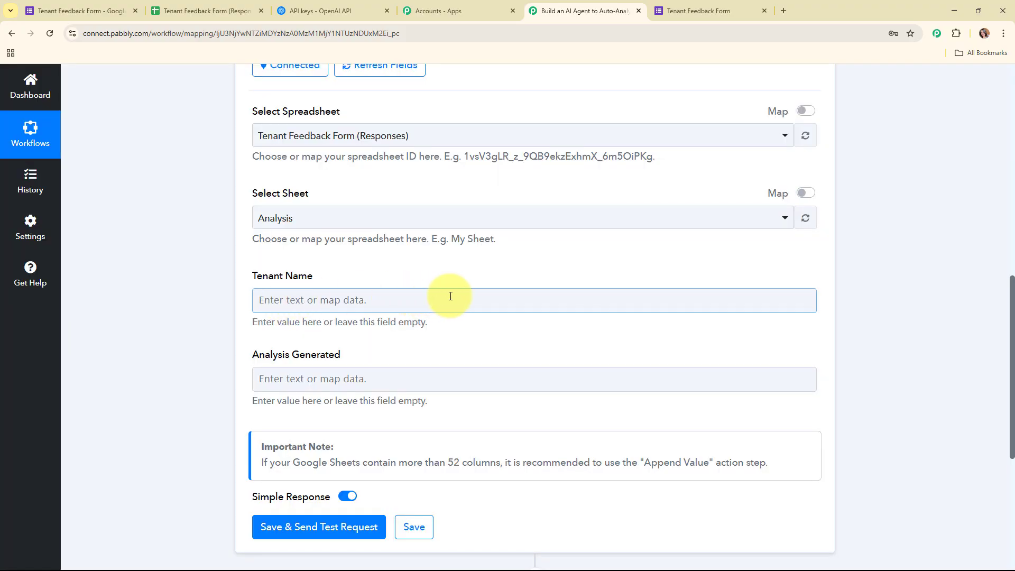
Step: Map the Google Forms Tenant Name value into the Tenant Name field of the Google Sheets action
scroll(449, 295, down, 2)
scroll(452, 295, down, 1)
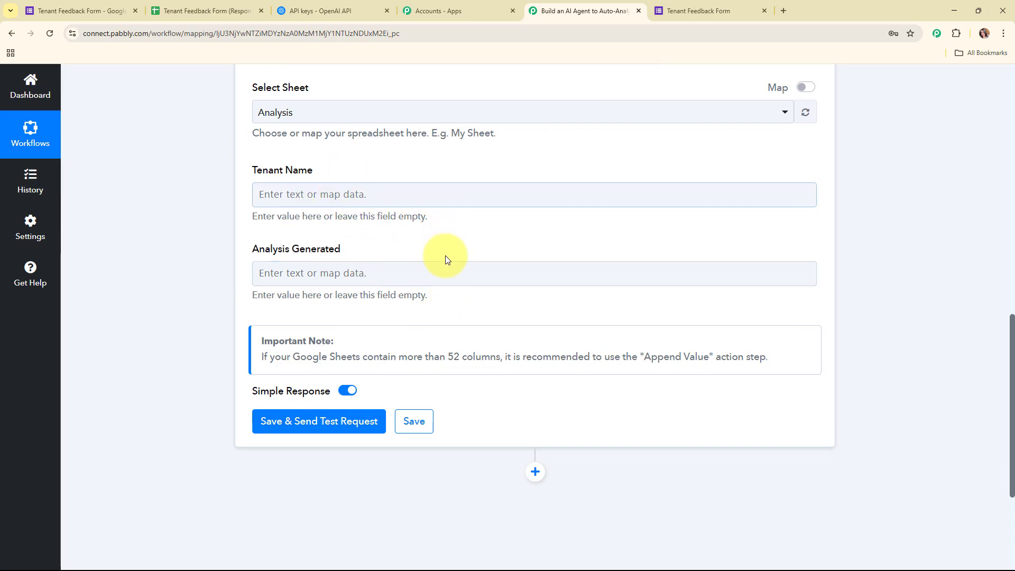
click(233, 11)
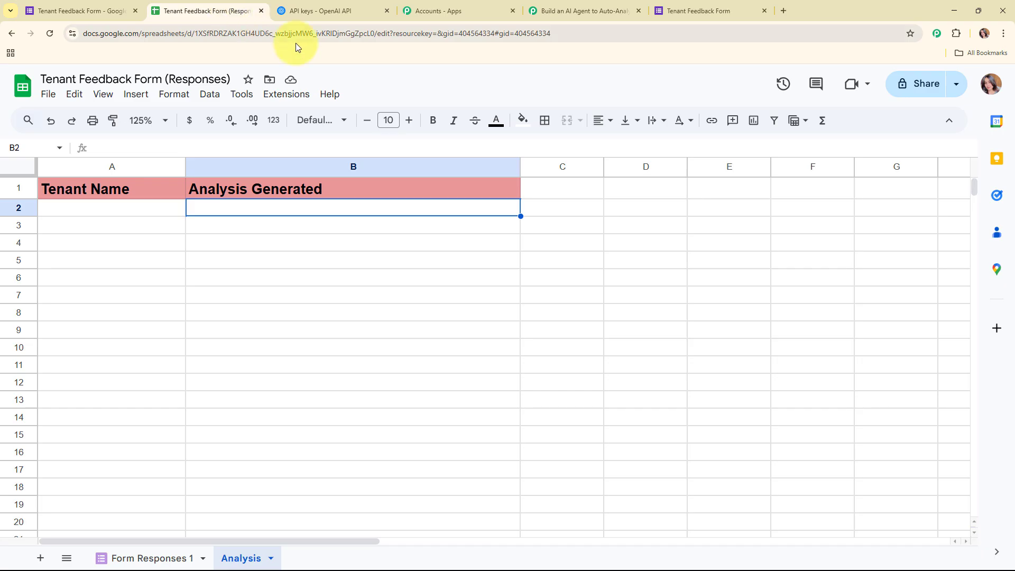
click(612, 1)
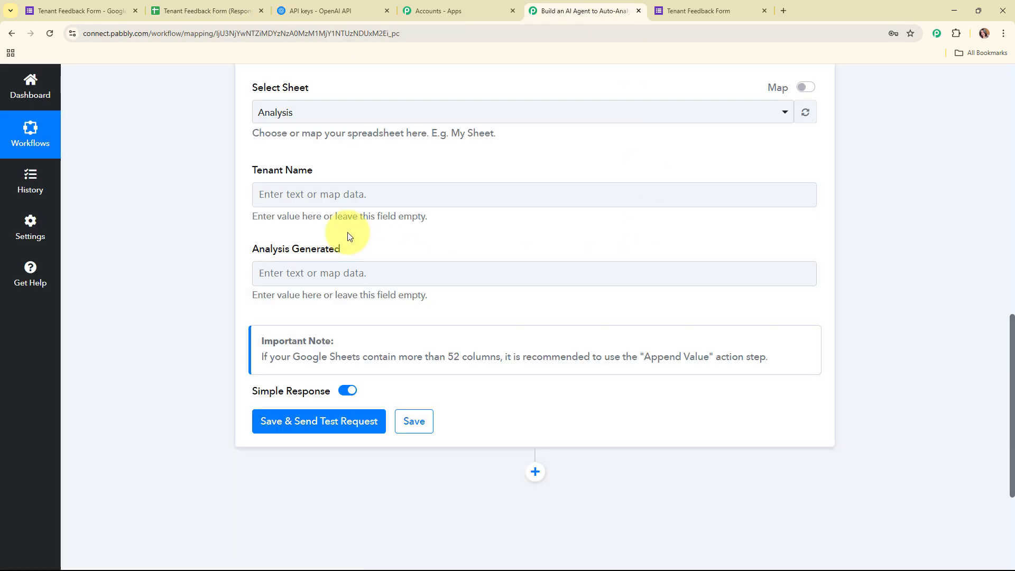
click(313, 195)
click(374, 300)
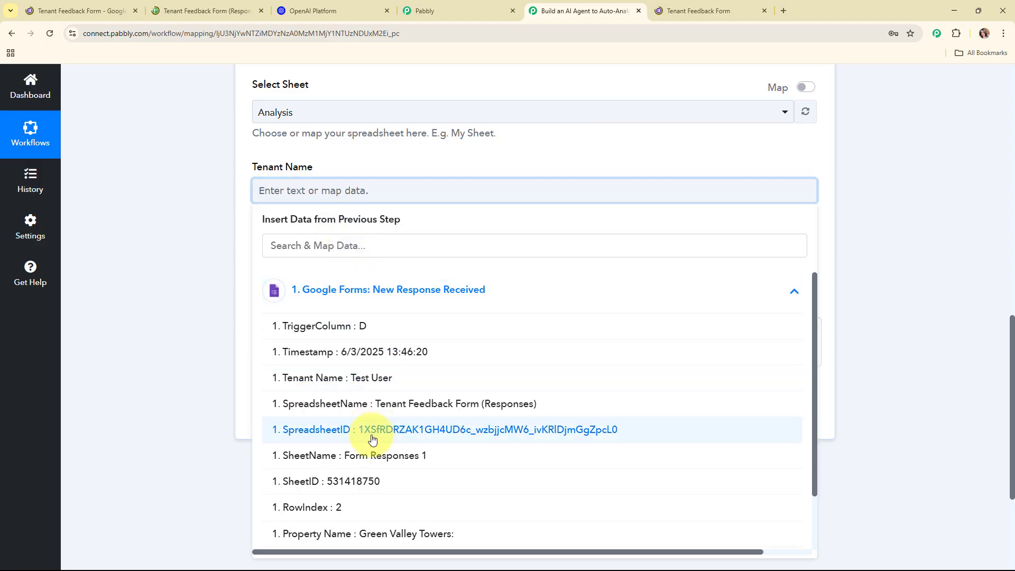
click(388, 379)
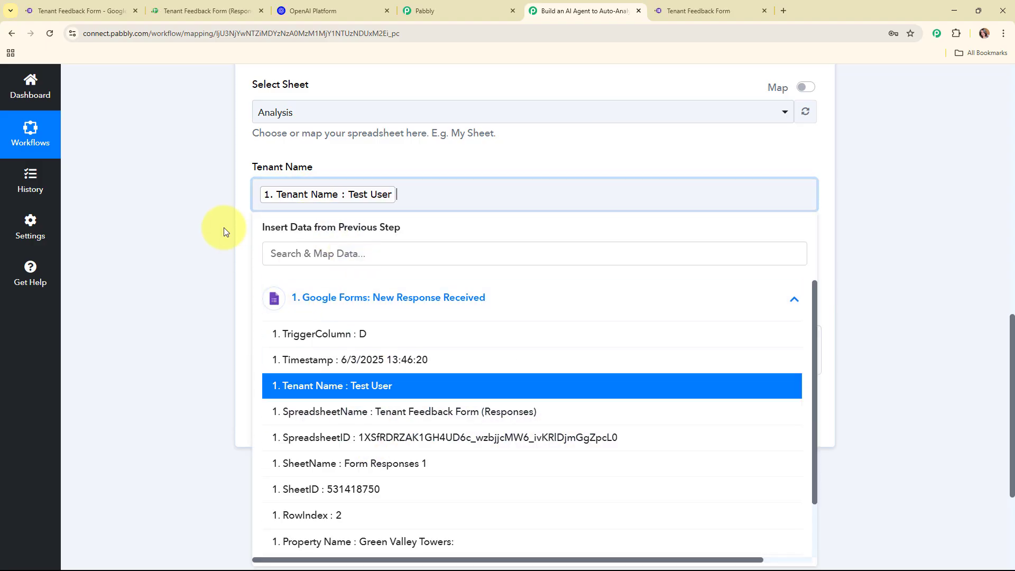
click(220, 227)
Step: Map the ChatGPT response's Choices 0 Message Content into the Analysis Generated field
scroll(351, 217, down, 1)
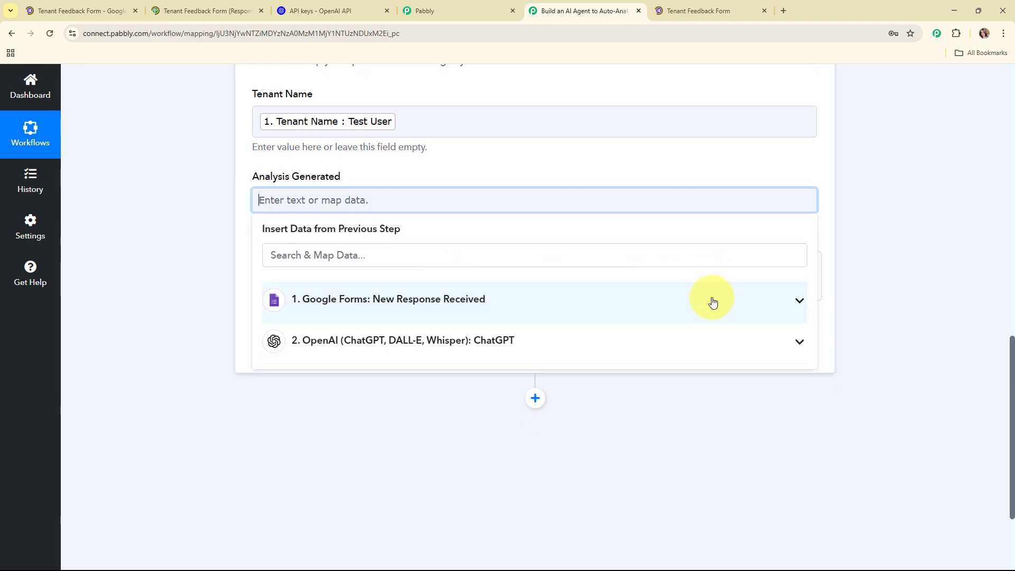
scroll(712, 302, down, 2)
click(404, 223)
click(503, 478)
click(167, 227)
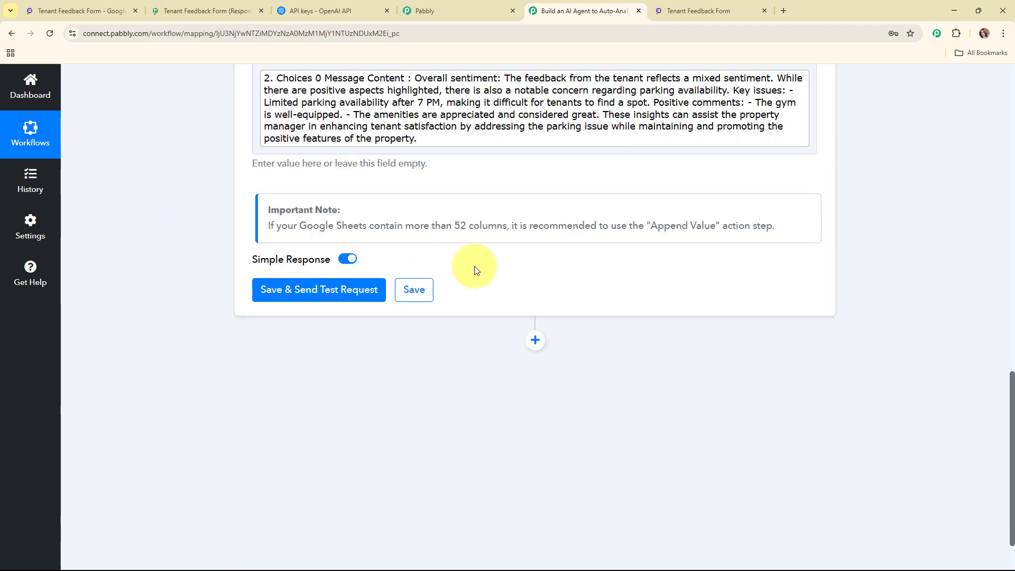
Step: Save the Google Sheets action, send a test request with Simple Response enabled, and collapse the action step
scroll(769, 267, up, 2)
scroll(770, 264, down, 3)
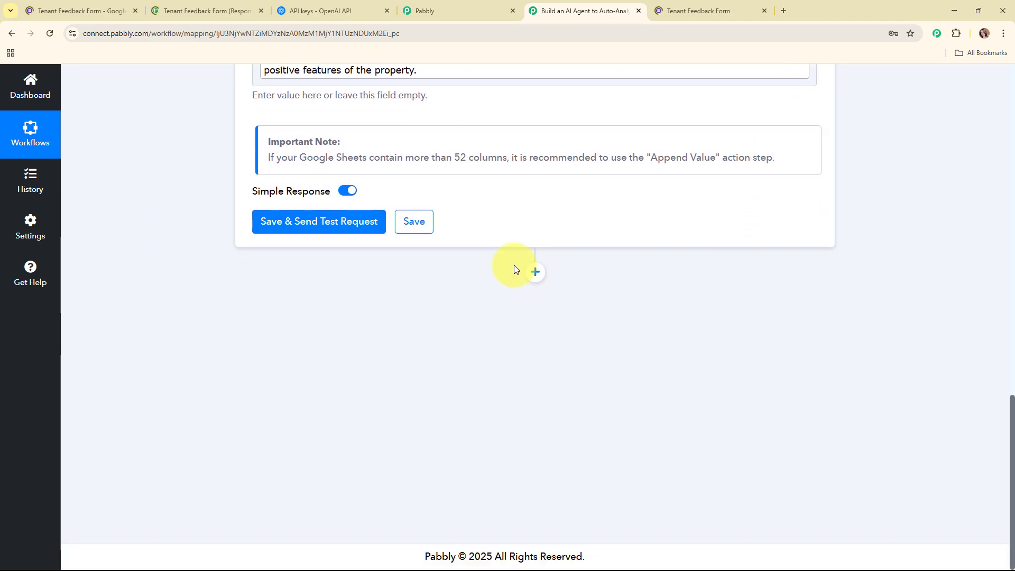
click(273, 226)
click(275, 228)
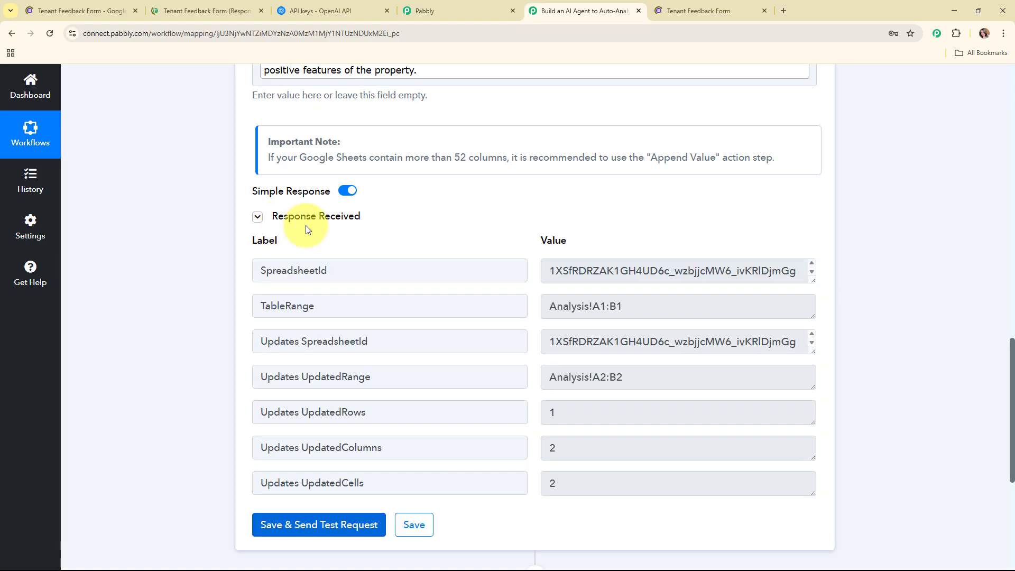
scroll(919, 300, down, 3)
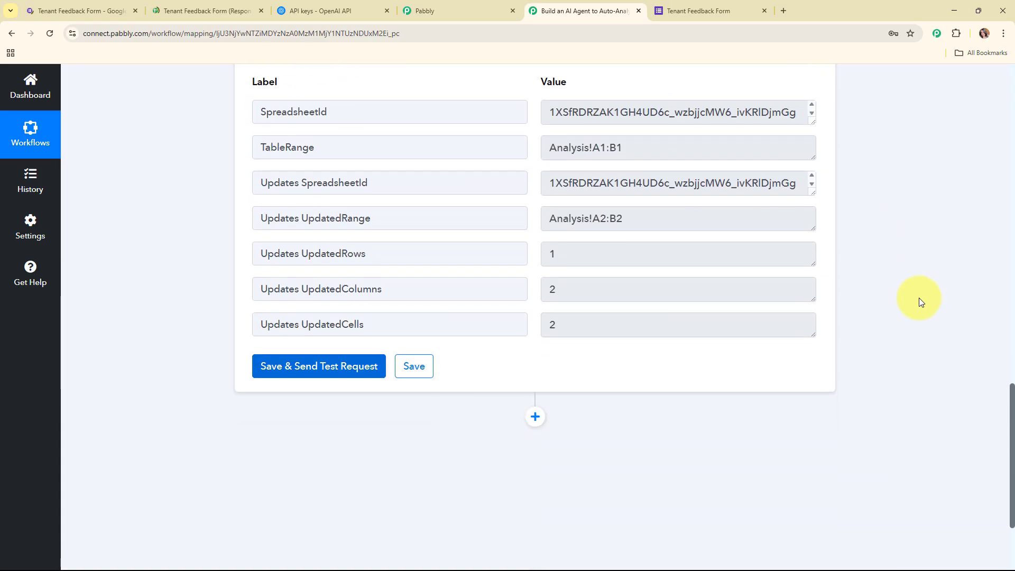
scroll(919, 299, up, 10)
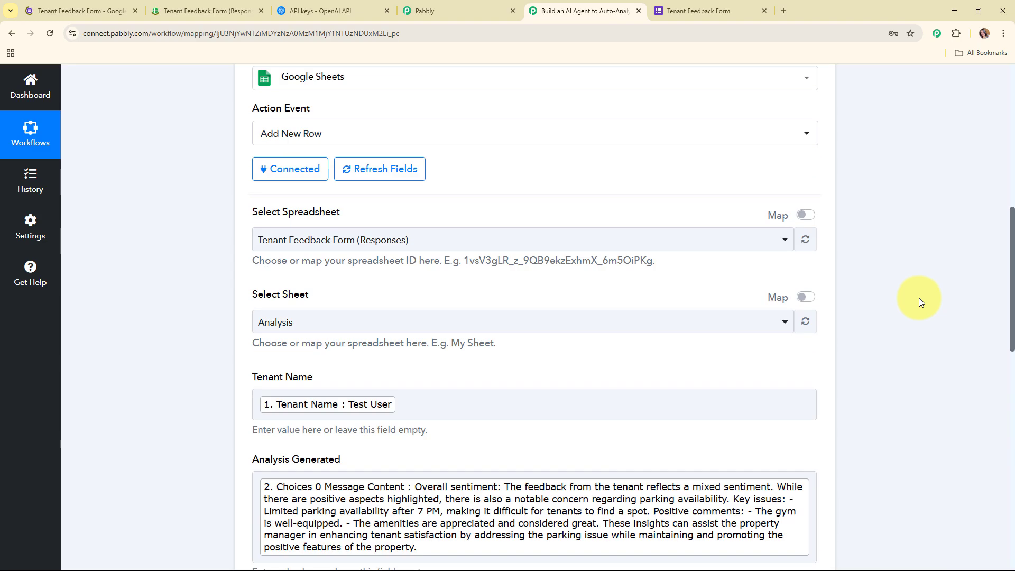
scroll(919, 300, up, 5)
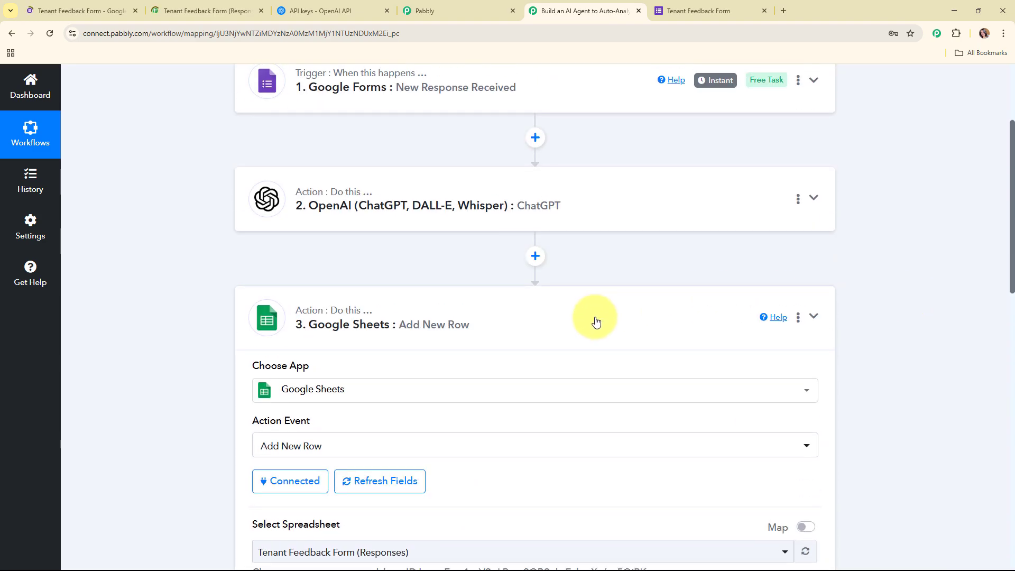
click(597, 320)
scroll(659, 276, up, 3)
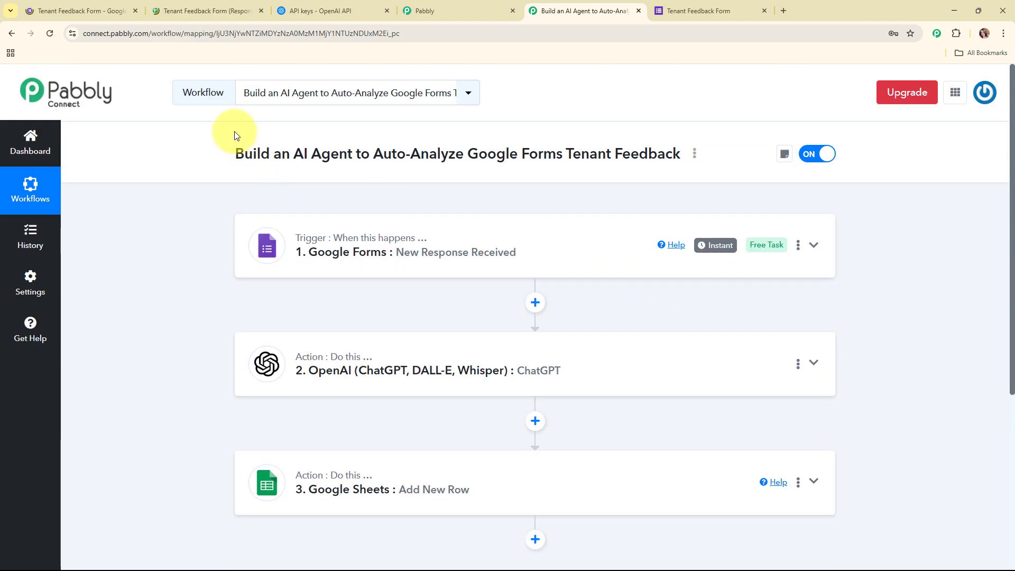
Step: Check the added row's tenant name and analysis in the Analysis sheet, and return to the Pabbly Connect workflow
click(210, 11)
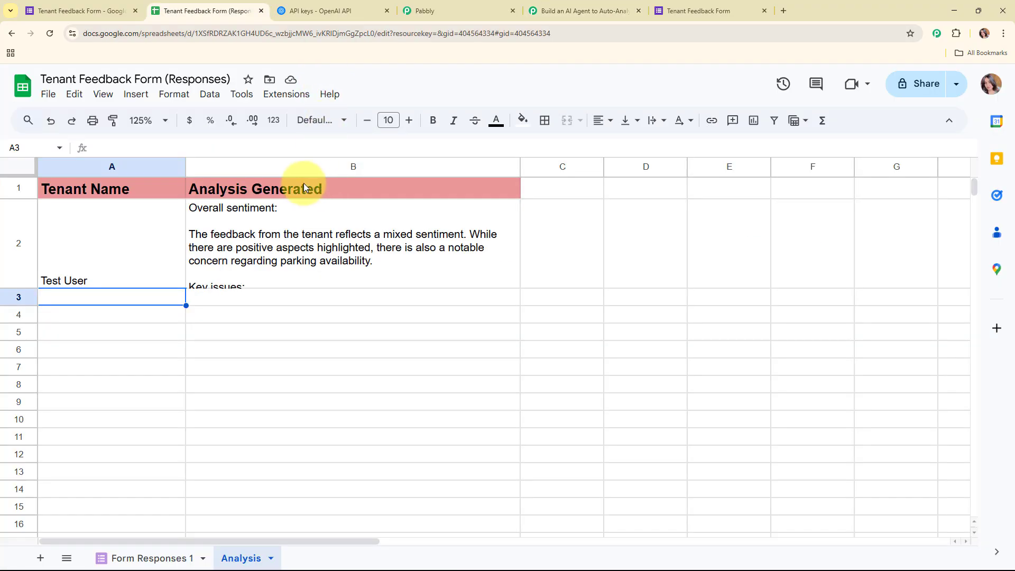
click(98, 252)
click(327, 251)
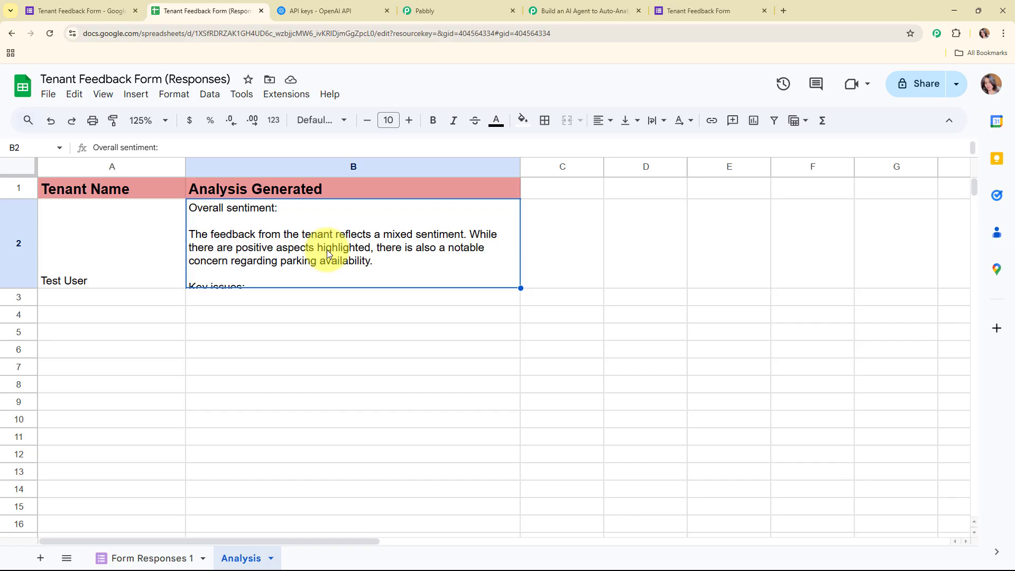
click(116, 299)
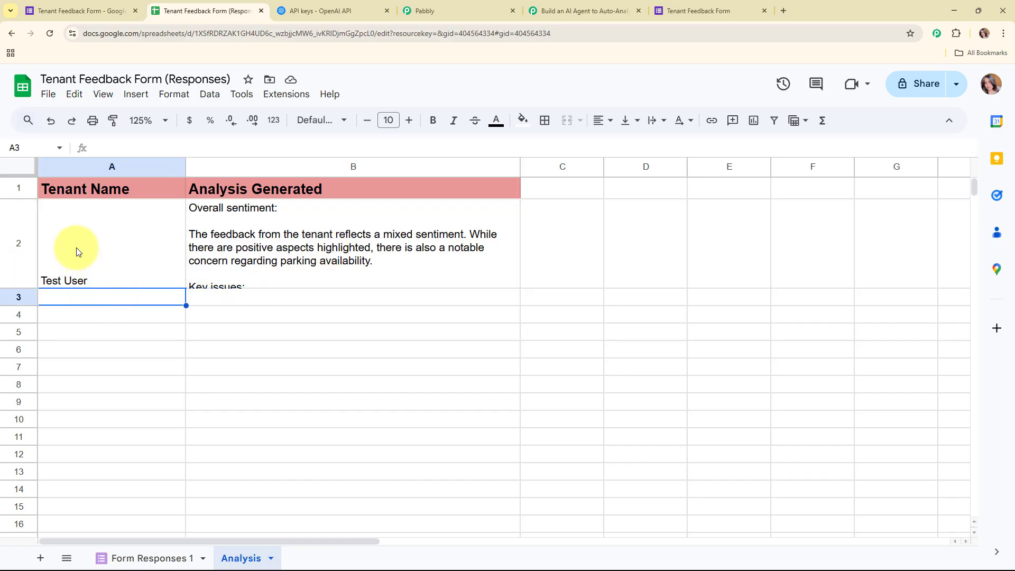
click(592, 5)
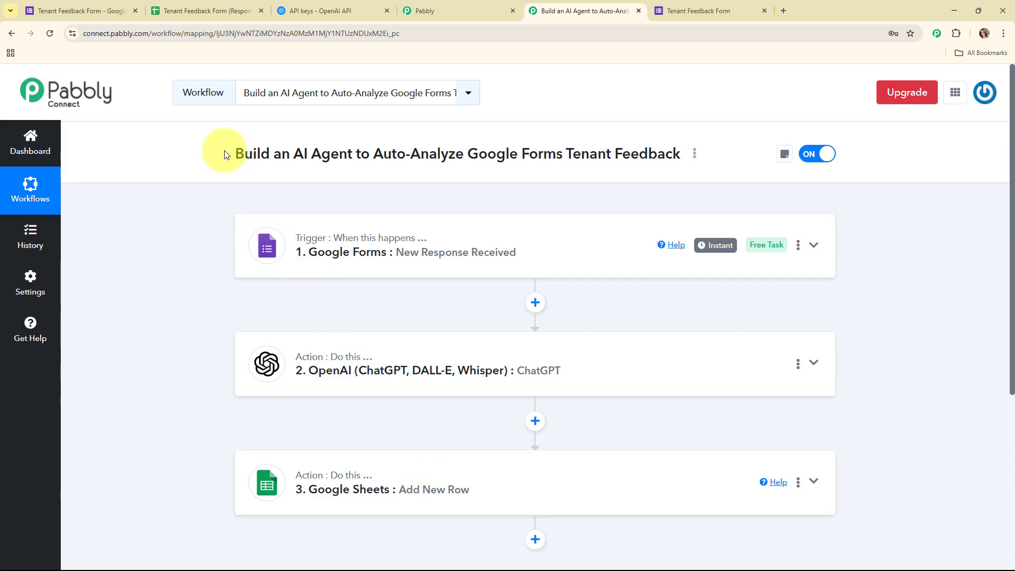
drag(236, 153, 359, 171)
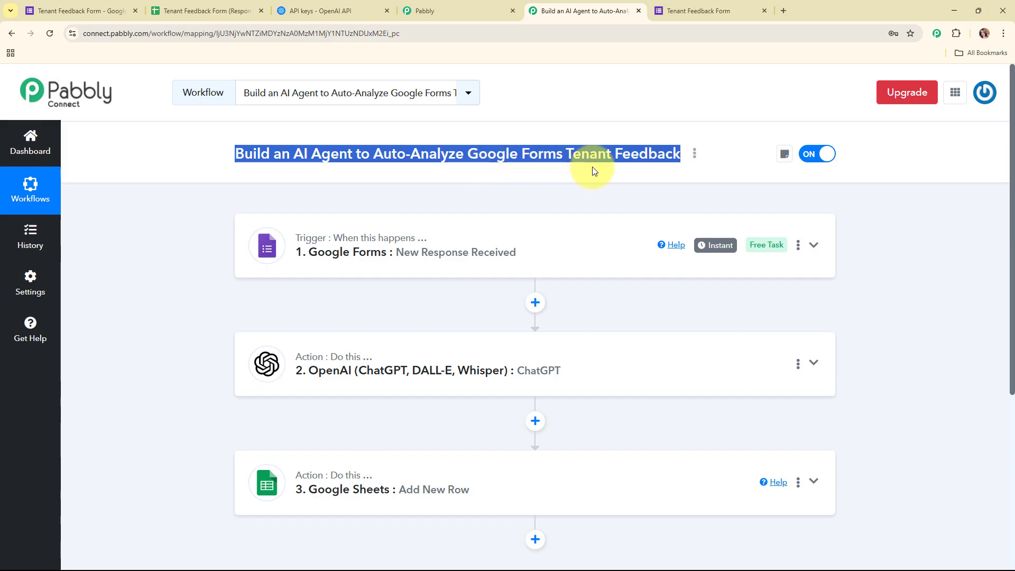